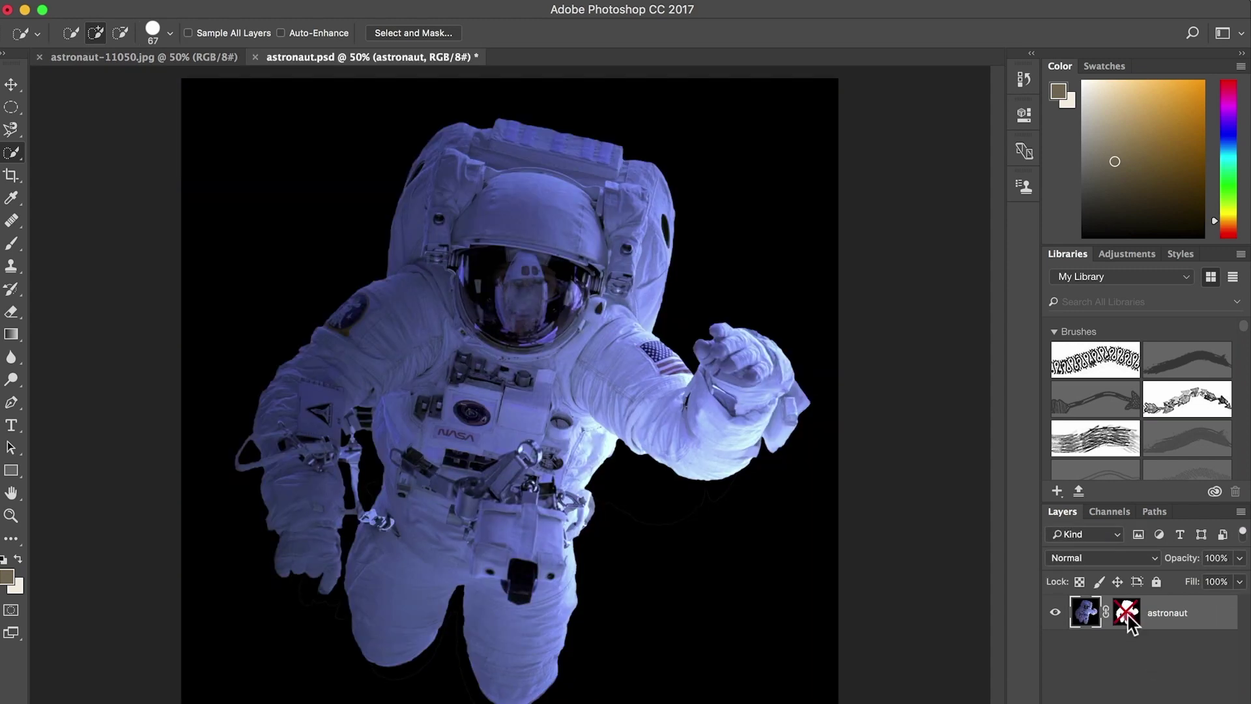
right_click(1128, 616)
click(1097, 605)
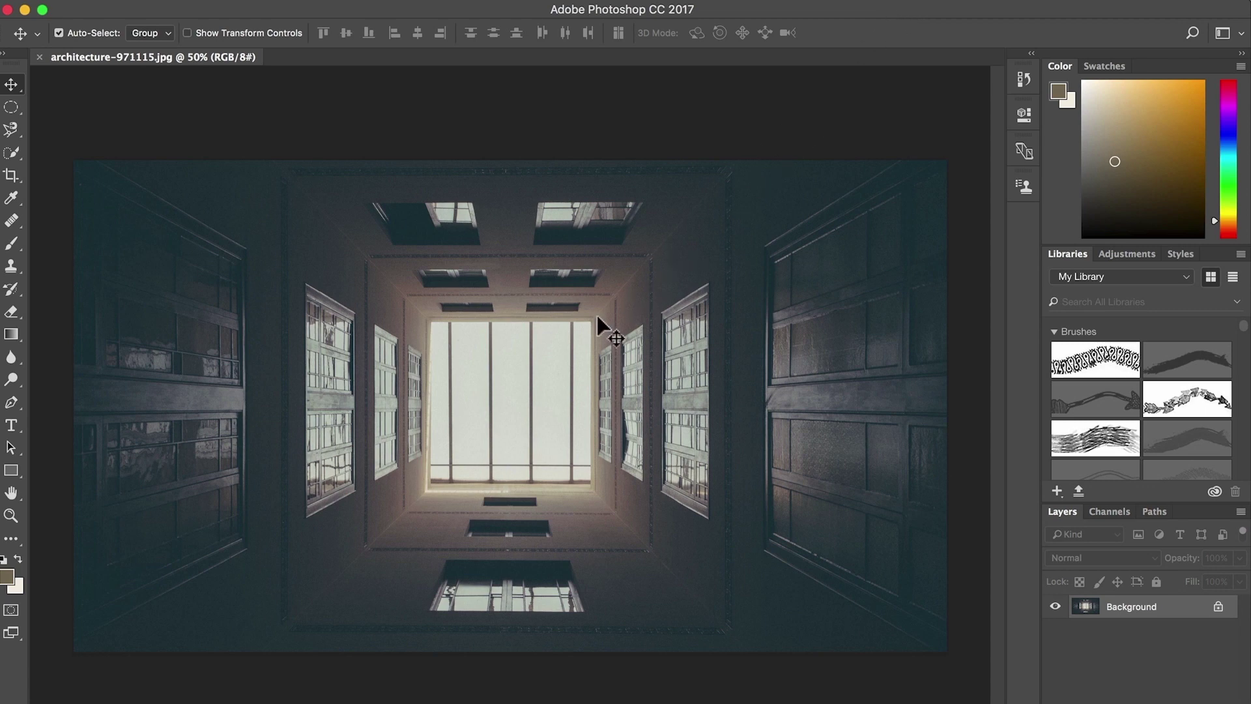
- Open the Vanishing Point filter on the architecture photo's Background layer
click(465, 462)
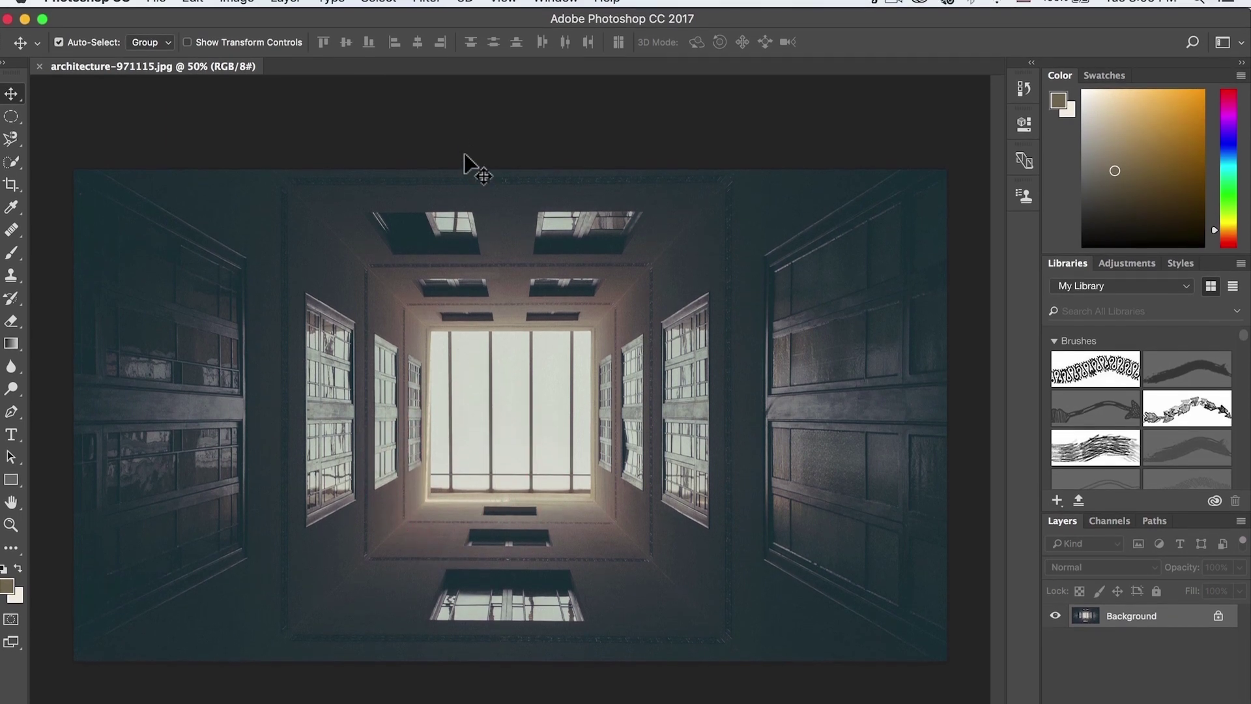
click(429, 9)
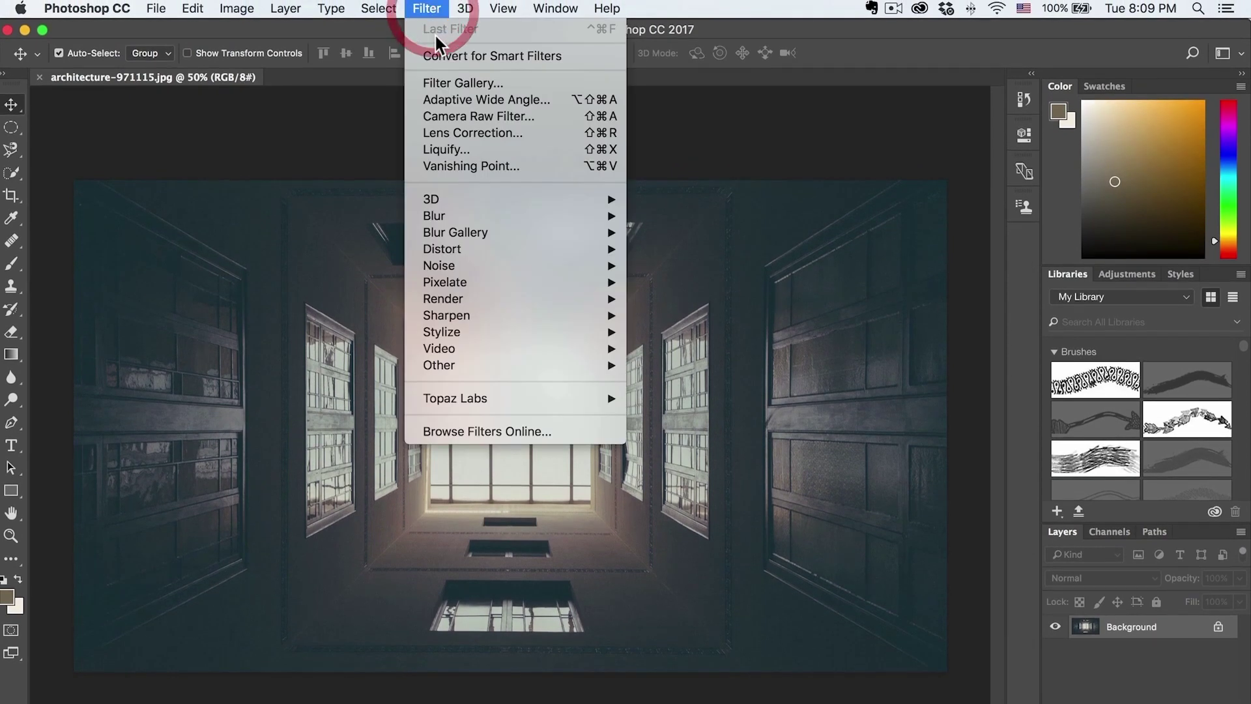
click(438, 166)
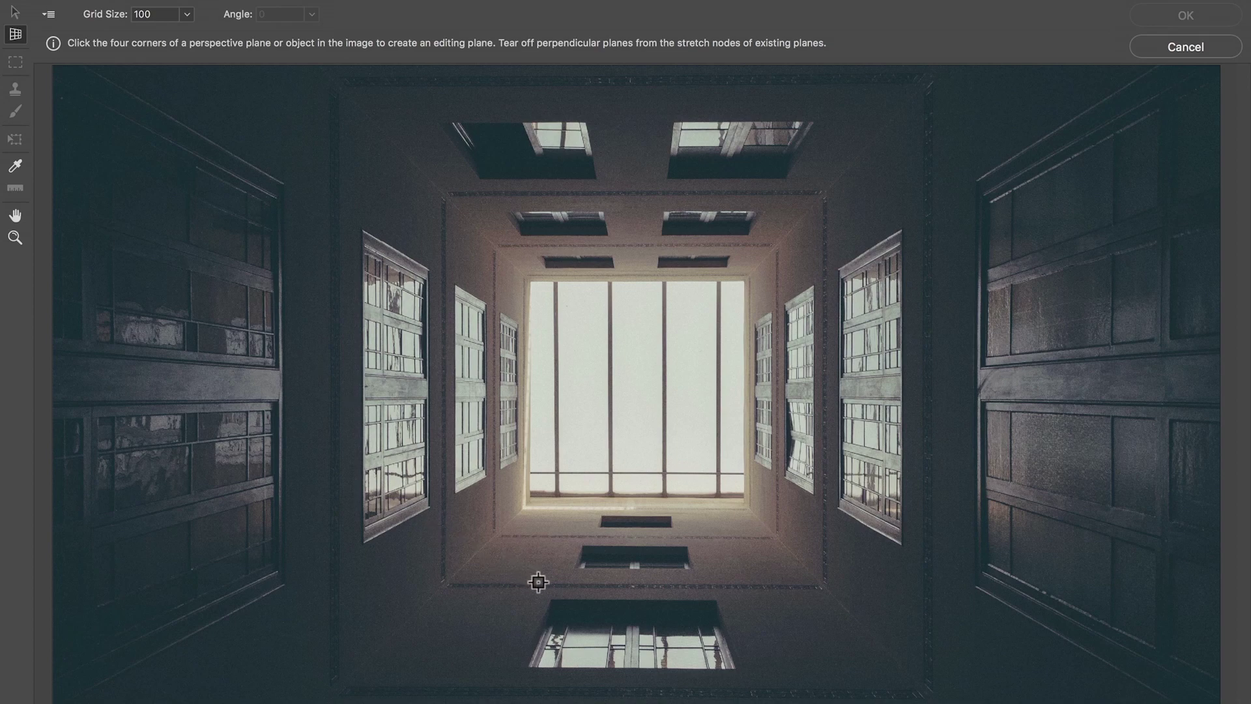
- Create a perspective plane around the large window of the lower wall and align its lower-left corner with the window frame
click(553, 597)
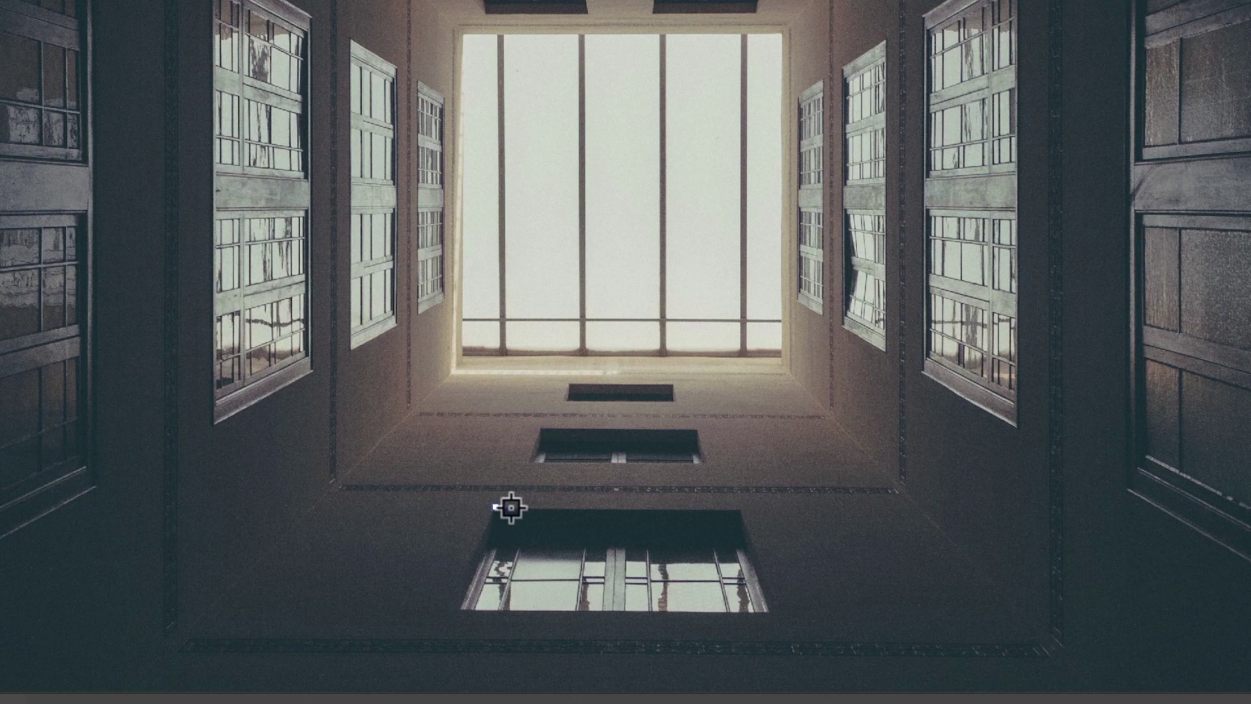
click(738, 508)
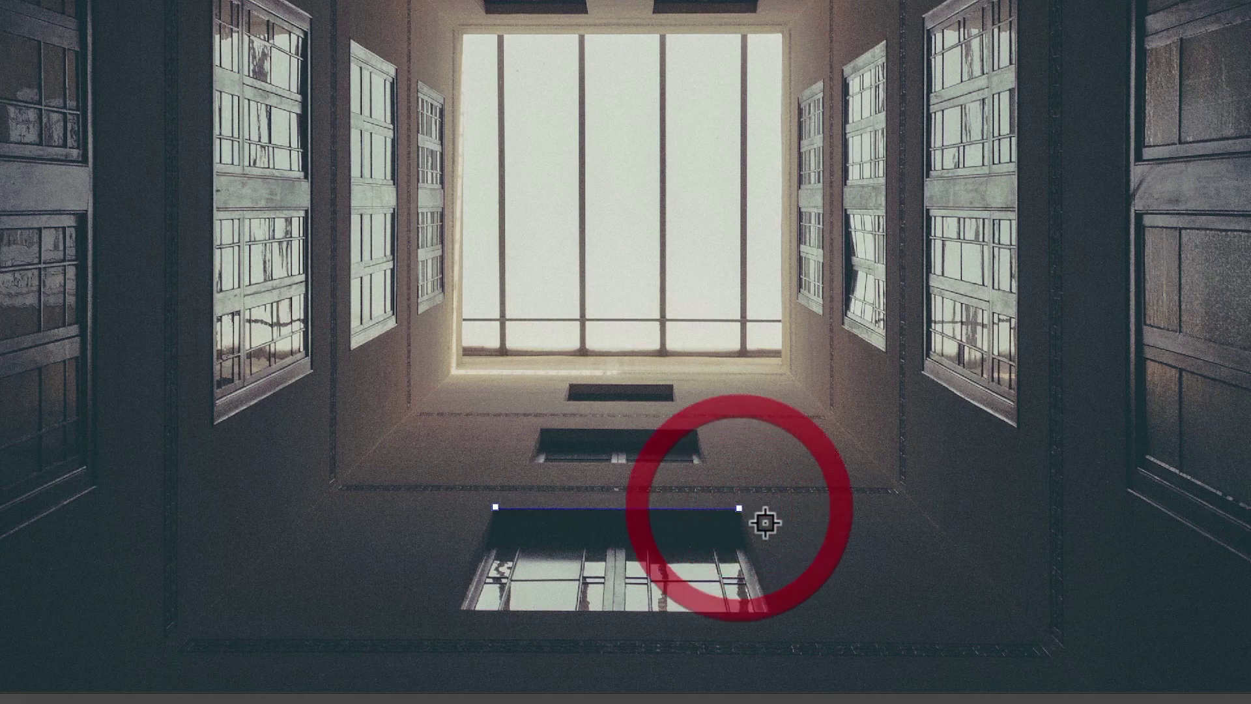
click(771, 610)
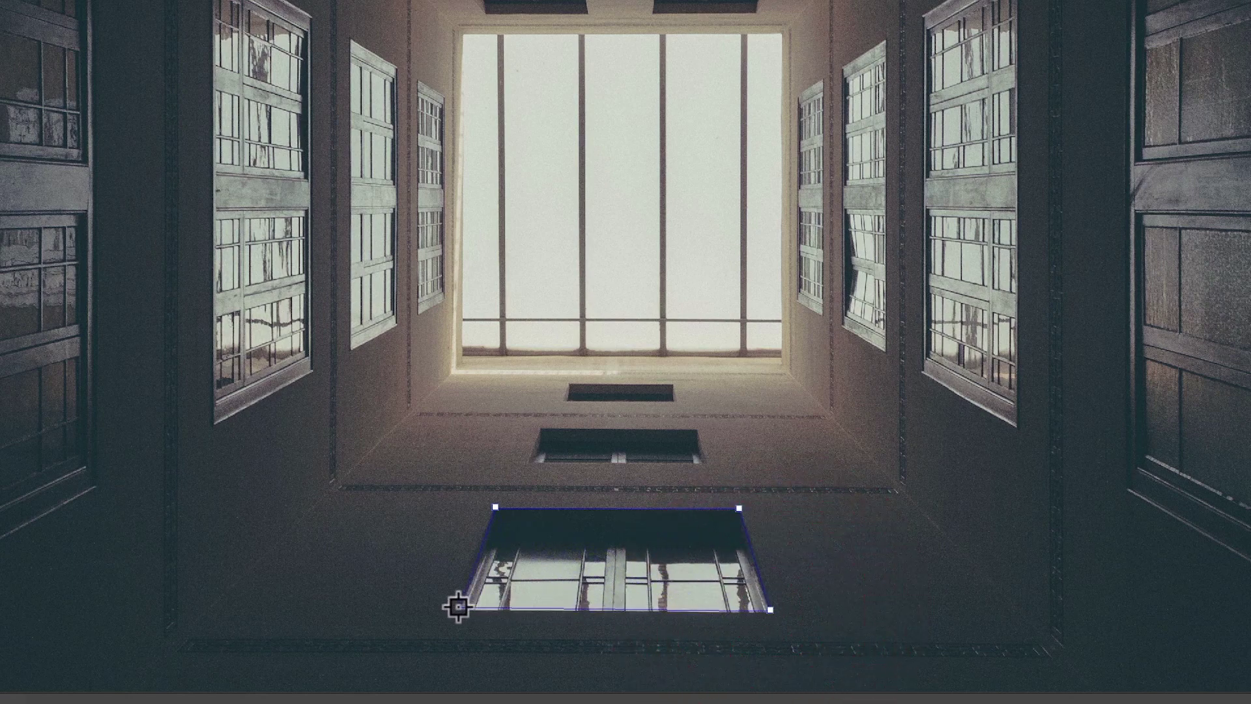
click(477, 602)
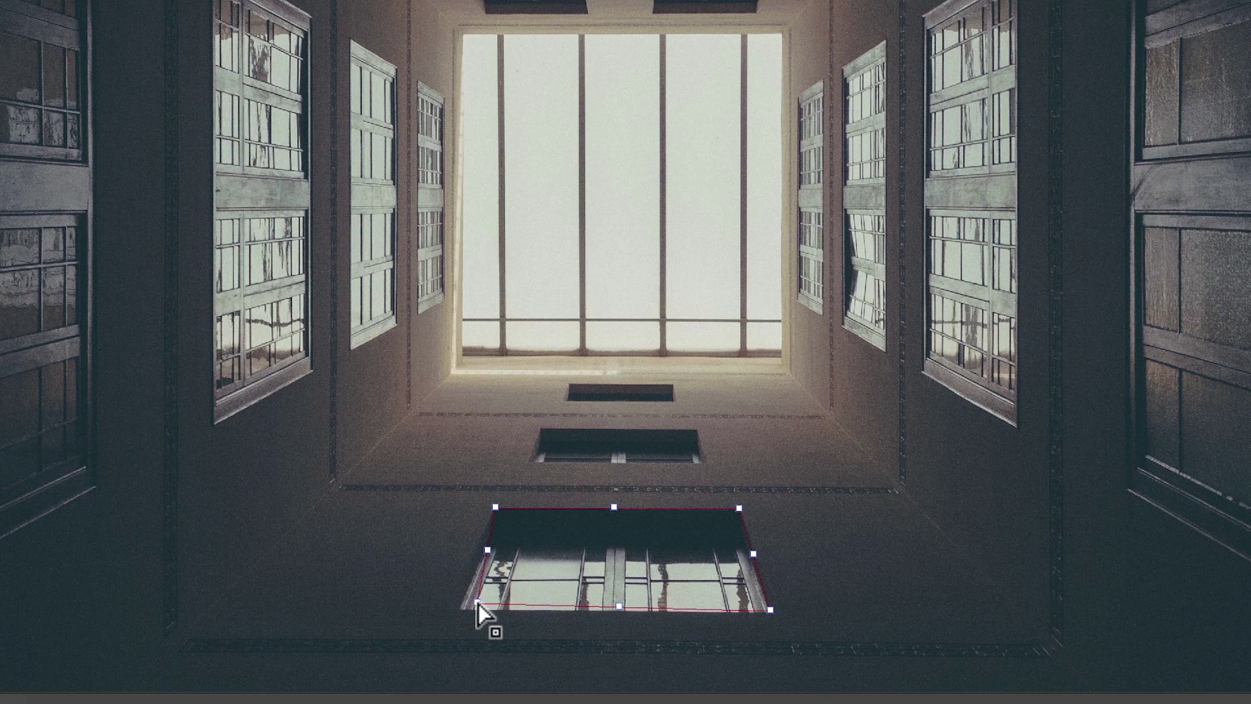
mouse_move(479, 604)
mouse_down()
mouse_move(450, 620)
mouse_move(462, 614)
mouse_up()
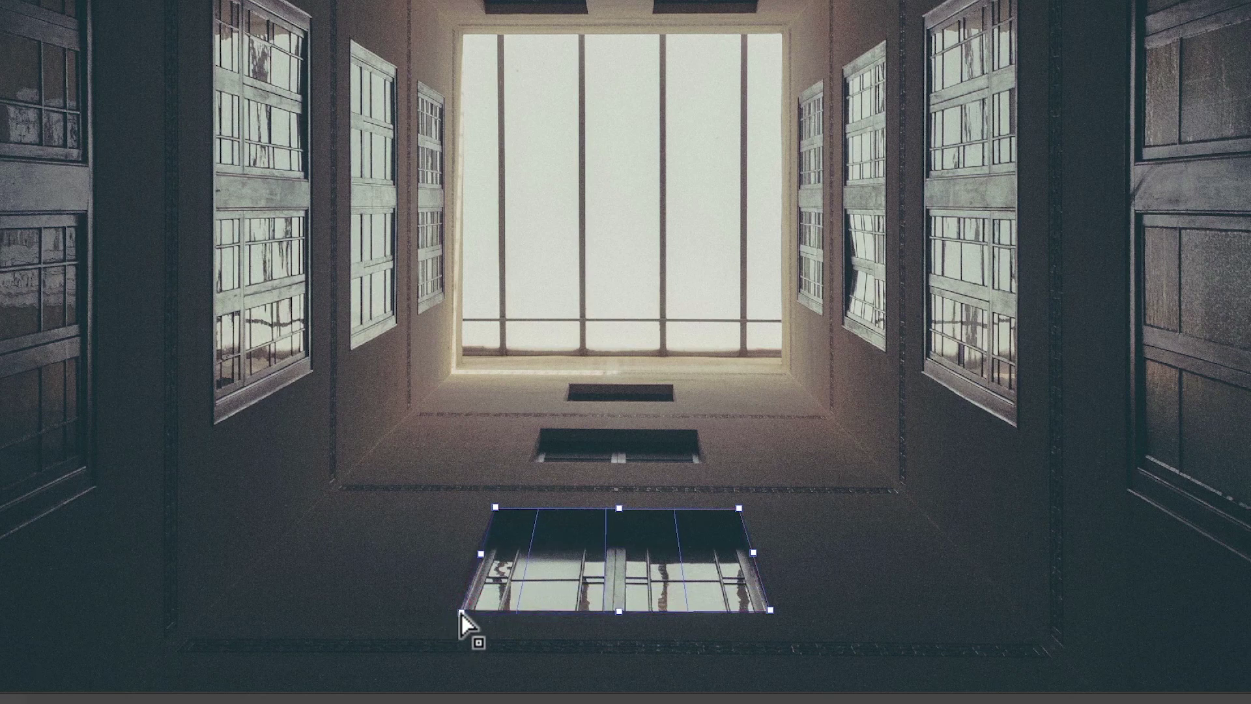
click(461, 612)
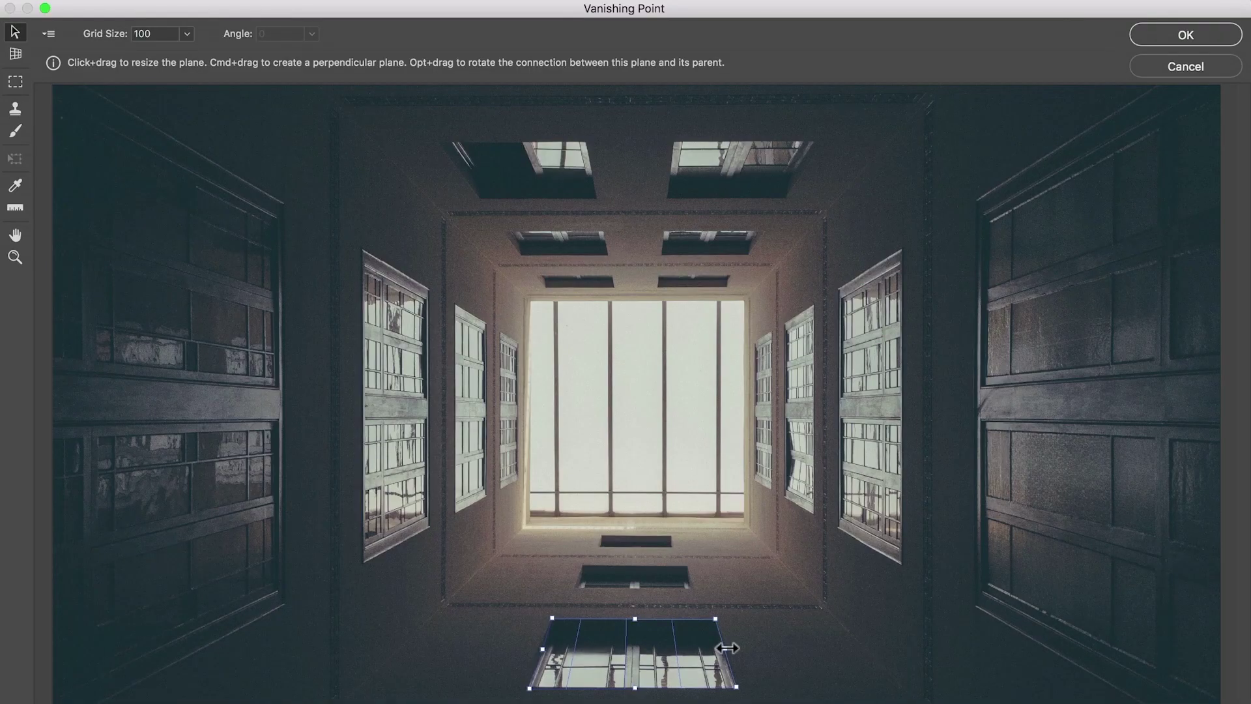
- Extend the plane sideways in both directions and inward to the skylight so it spans the lower wall
drag(759, 647, 867, 648)
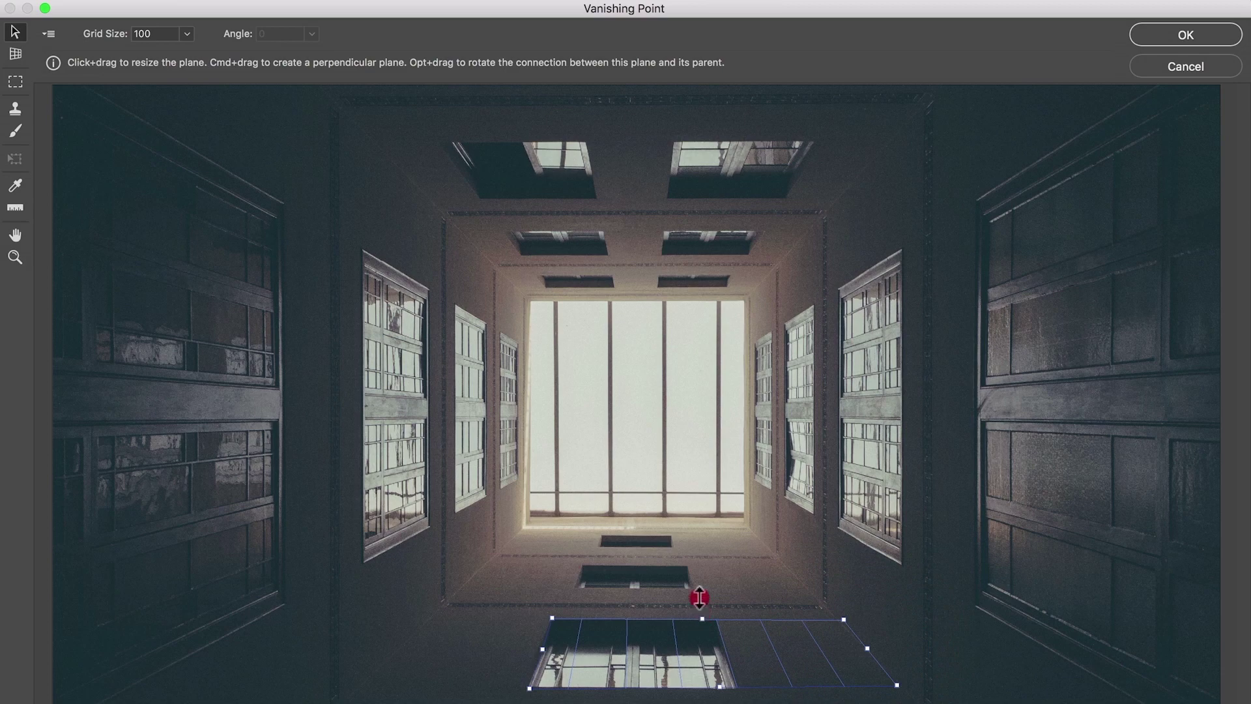
drag(699, 598, 682, 517)
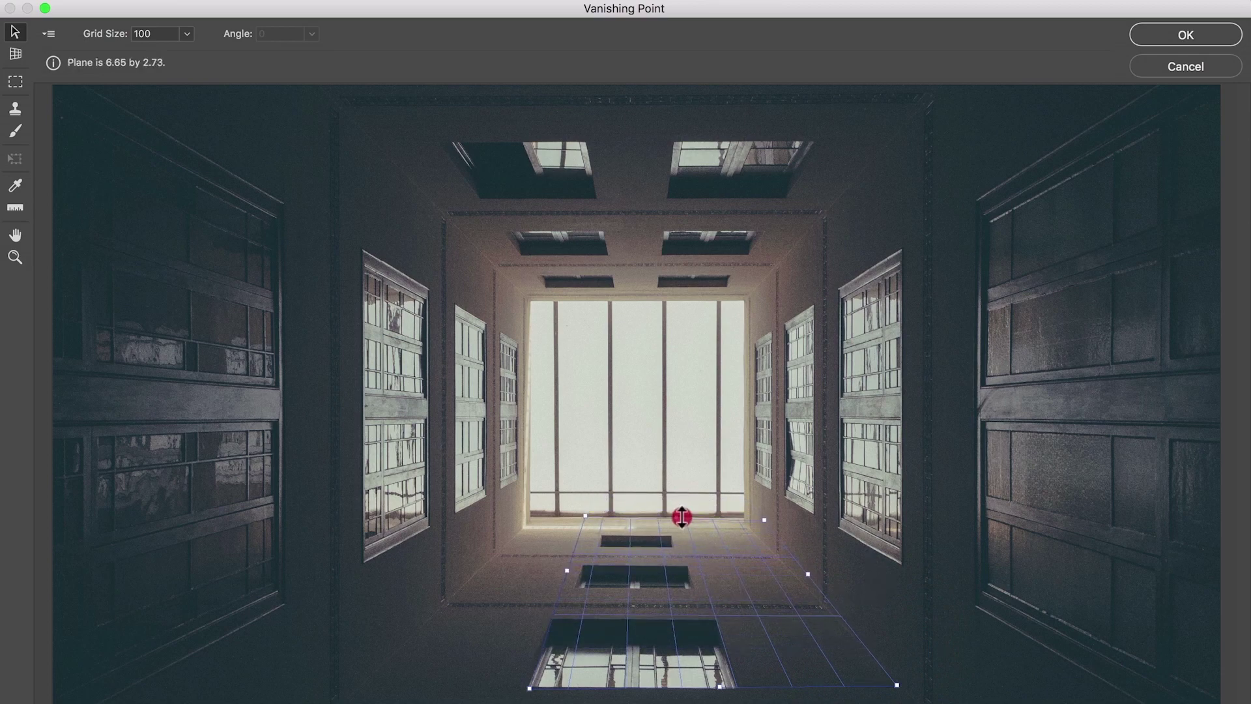
drag(567, 570, 462, 584)
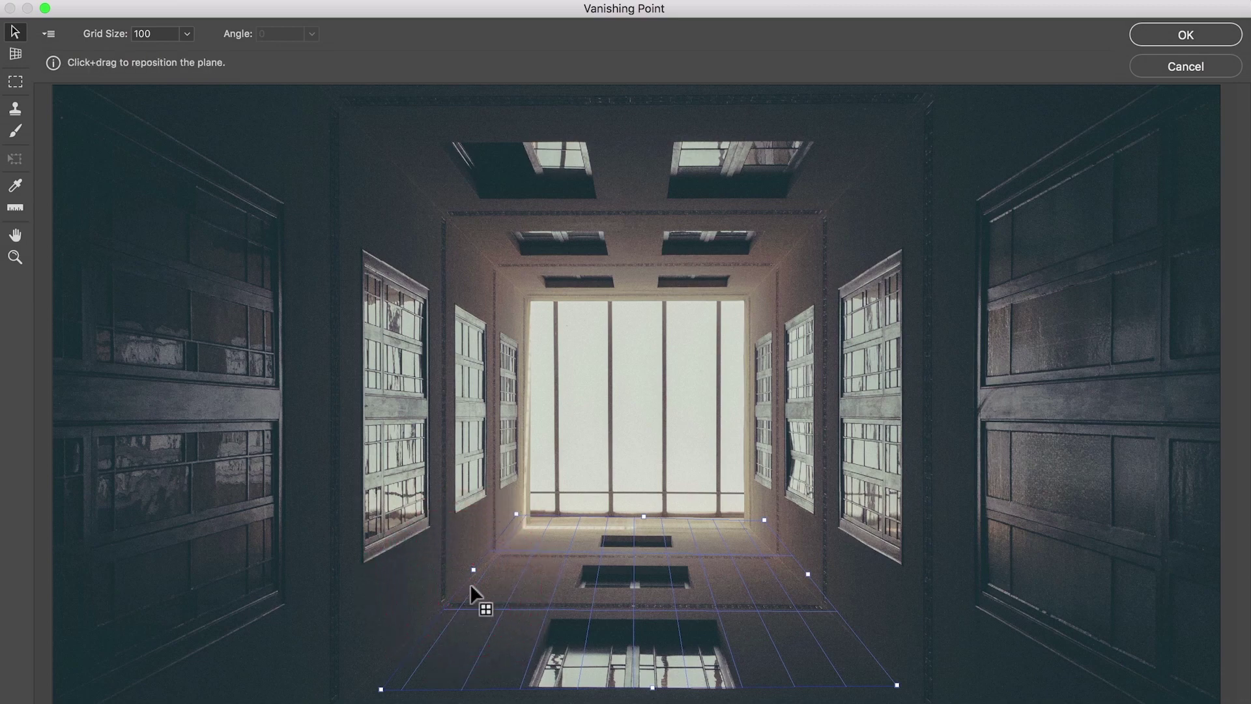
- Adjust the plane's outer and inner corners to match the lower wall's edges and the skylight's lower corners
drag(380, 689, 333, 703)
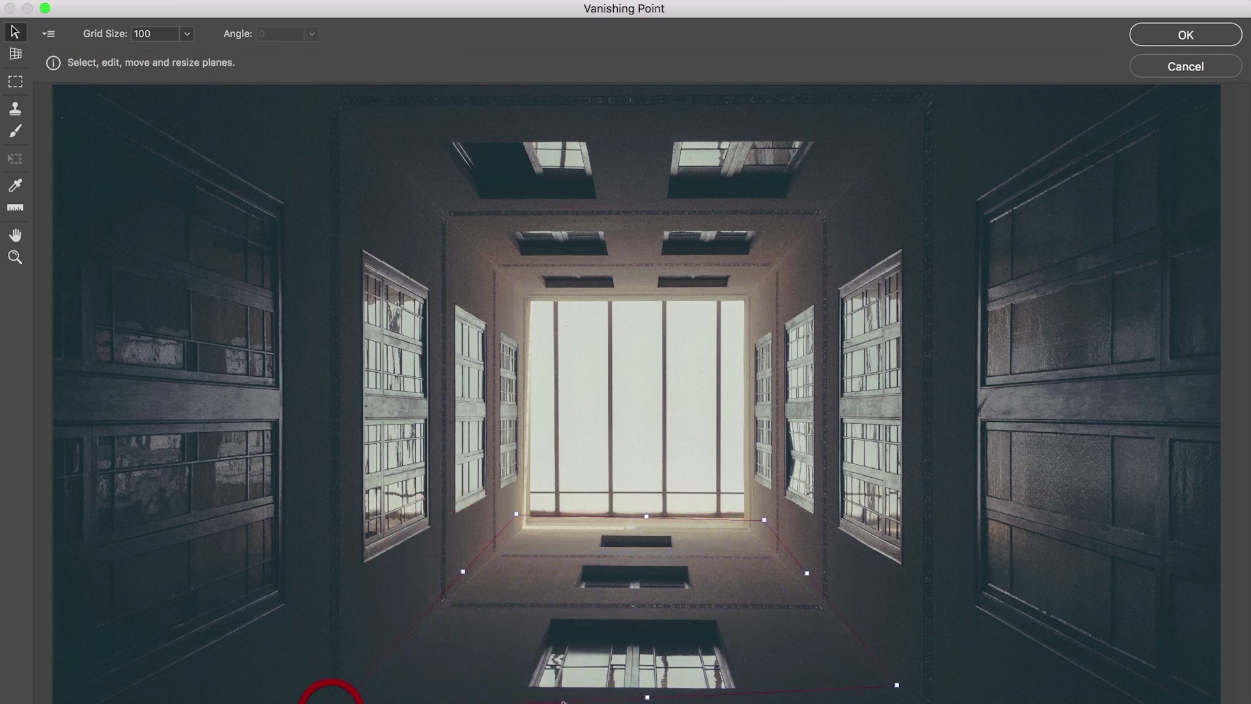
drag(904, 691, 904, 692)
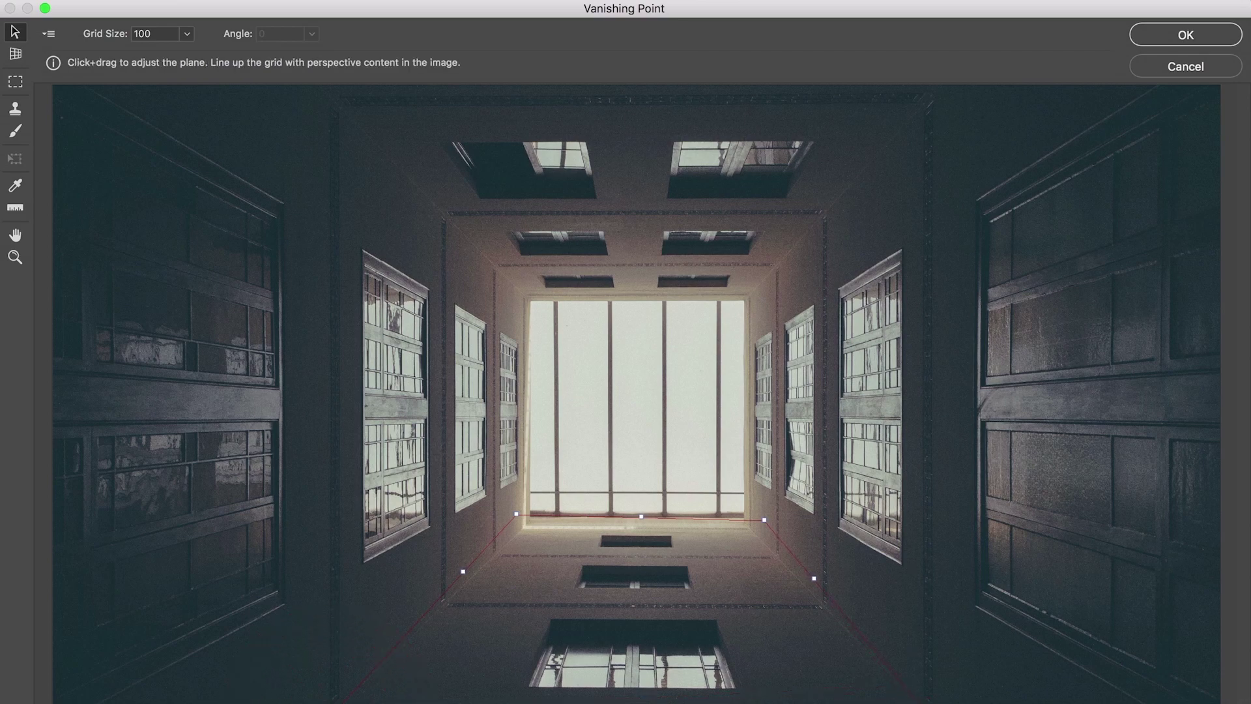
drag(764, 520, 739, 517)
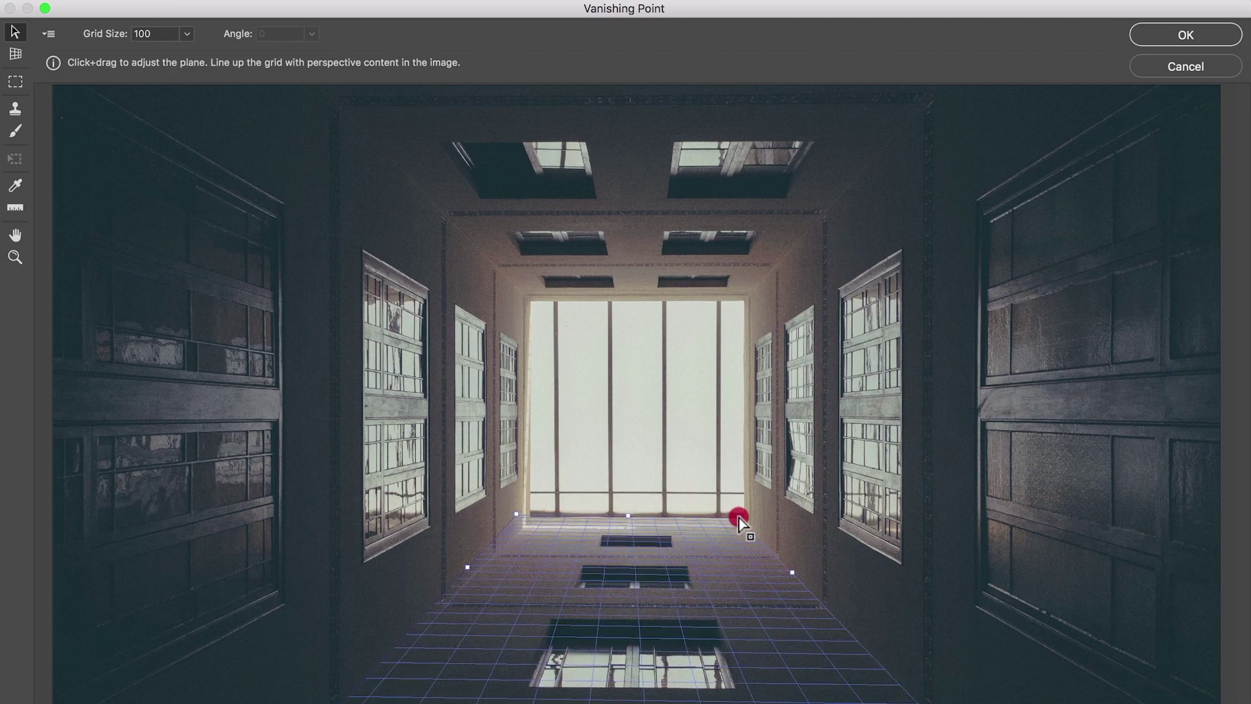
drag(518, 516, 529, 516)
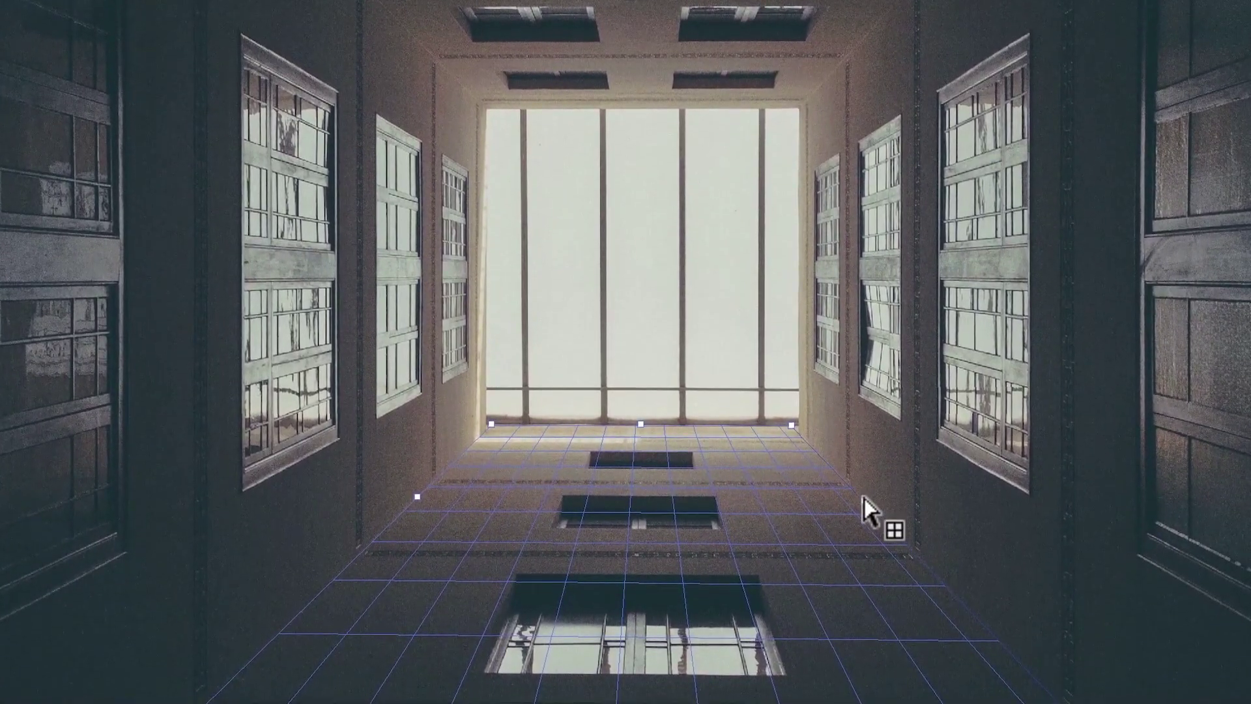
- Tear off a perpendicular plane over the right wall, align it, and extend it beyond the photo's right edge
drag(864, 492, 925, 26)
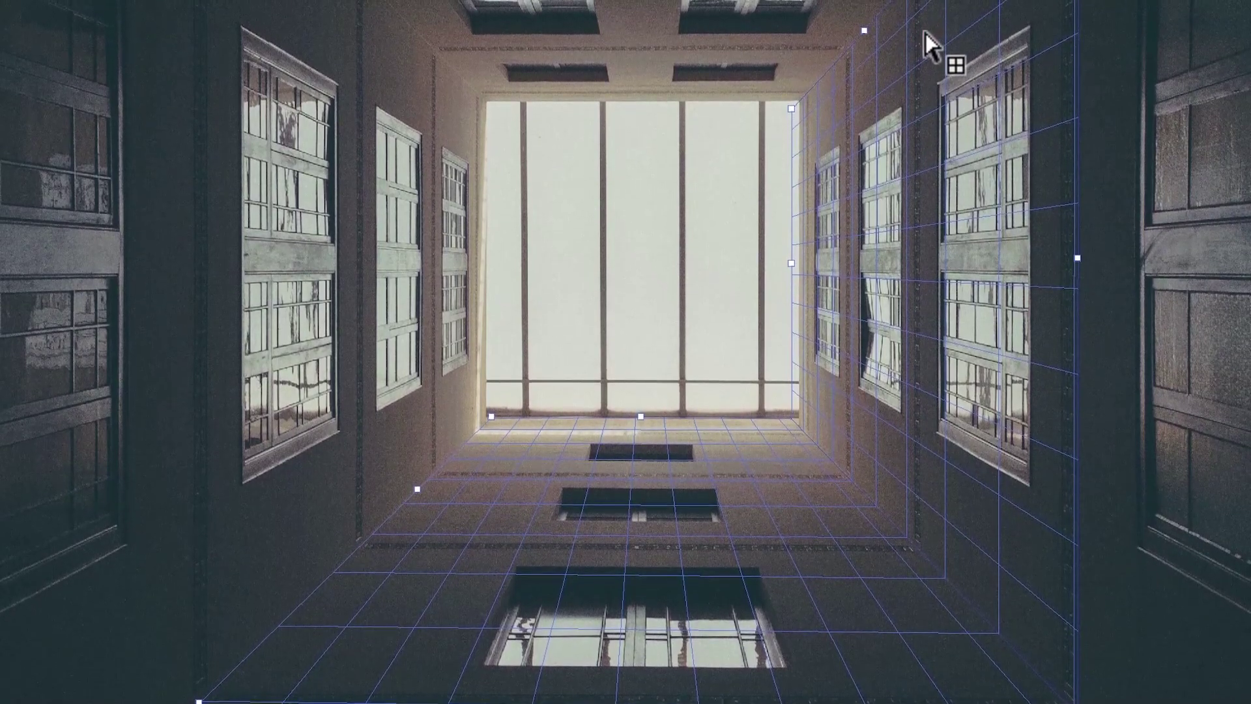
click(924, 29)
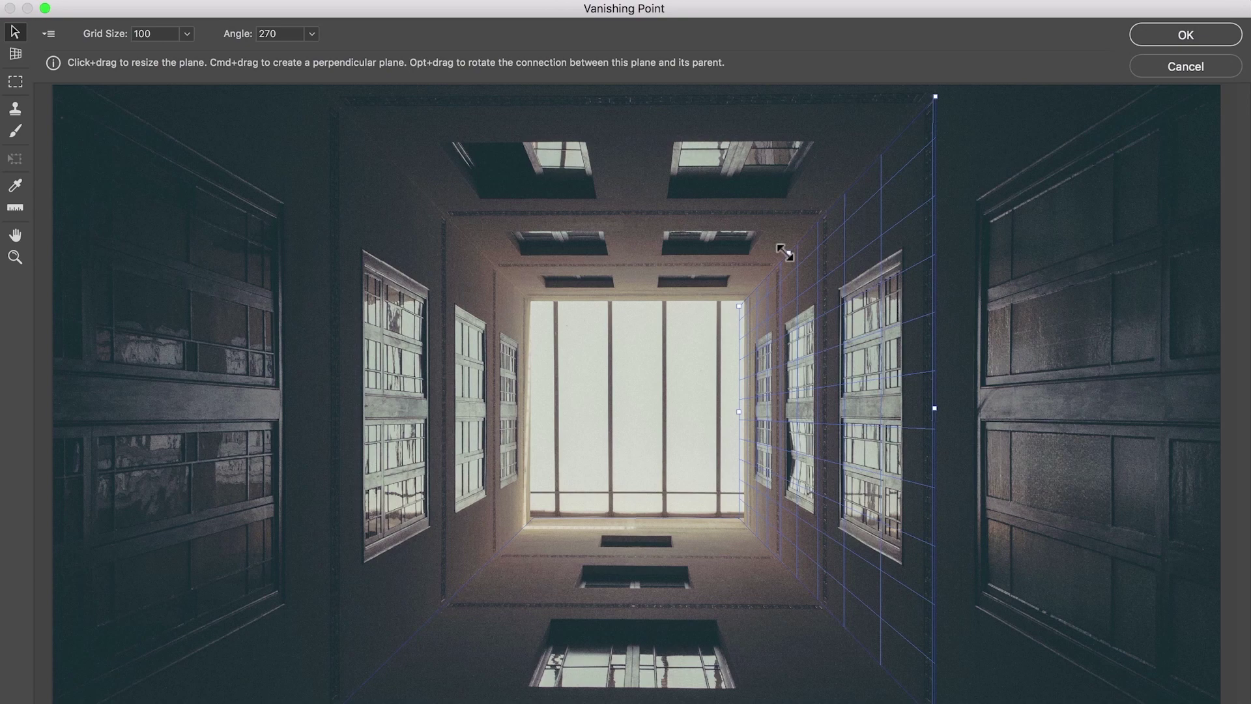
mouse_move(786, 252)
mouse_down()
mouse_move(718, 262)
mouse_move(794, 254)
mouse_move(775, 264)
mouse_up()
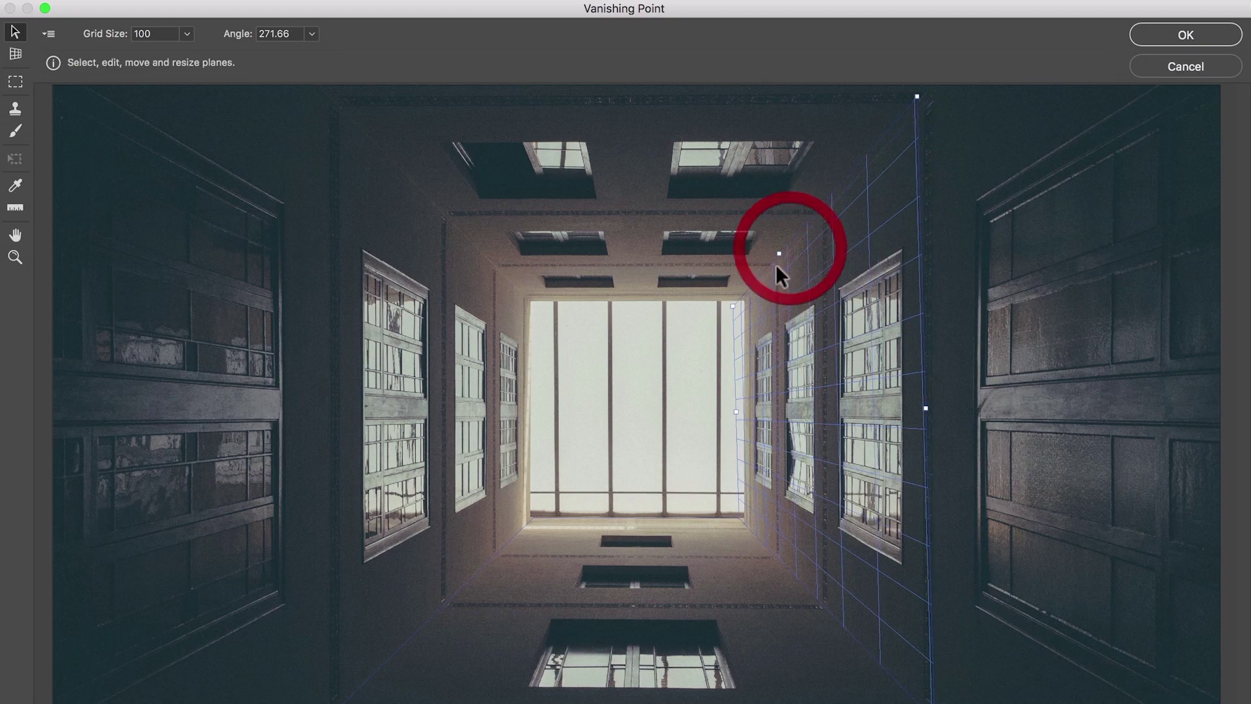
drag(935, 409, 1238, 477)
- Create connected perpendicular planes over the left wall, the upper wall and the skylight
click(756, 681)
drag(483, 566, 478, 570)
click(888, 215)
drag(812, 224, 435, 595)
drag(534, 415, 744, 420)
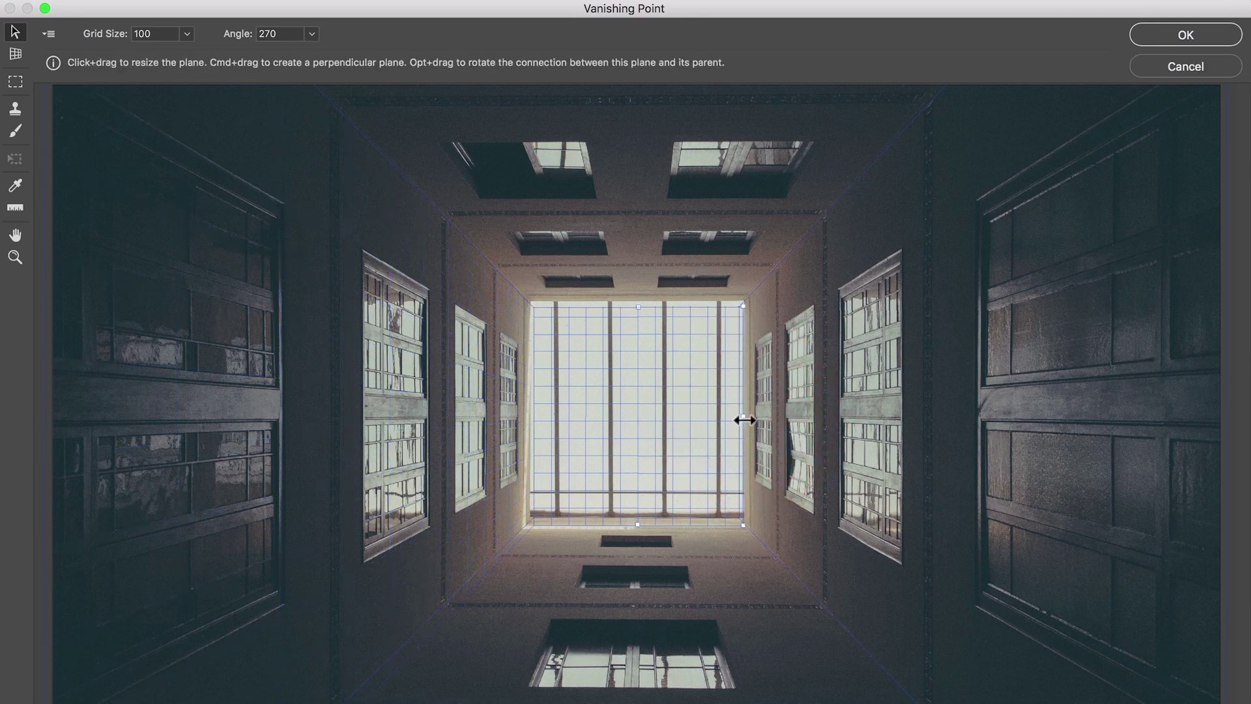
- Check the perspective grids of the upper, right, lower and left walls by selecting each plane in turn
click(404, 375)
click(583, 171)
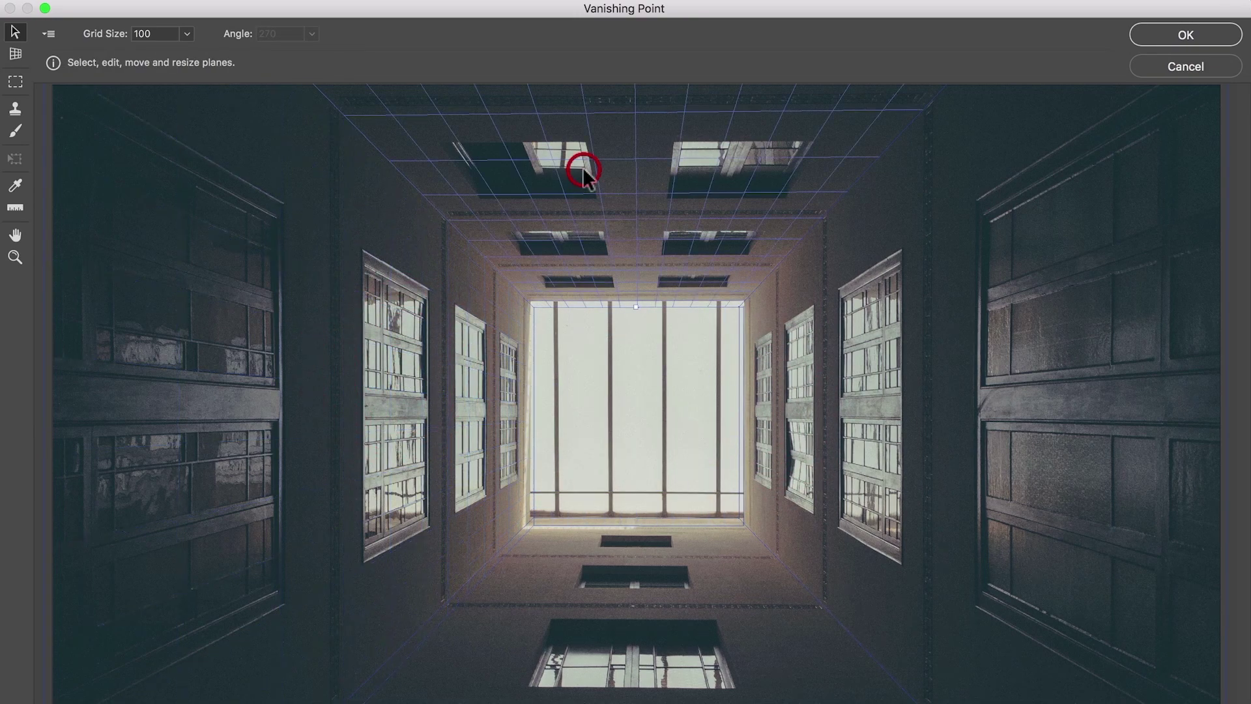
click(967, 294)
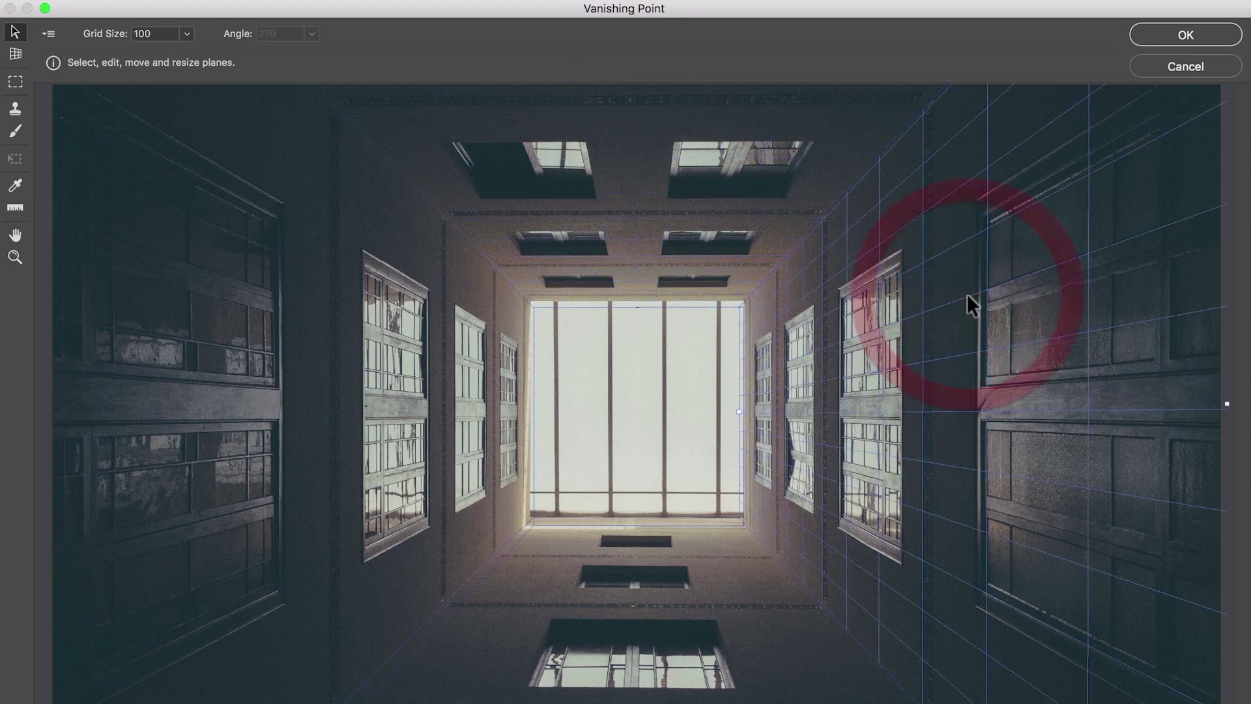
click(769, 585)
click(441, 533)
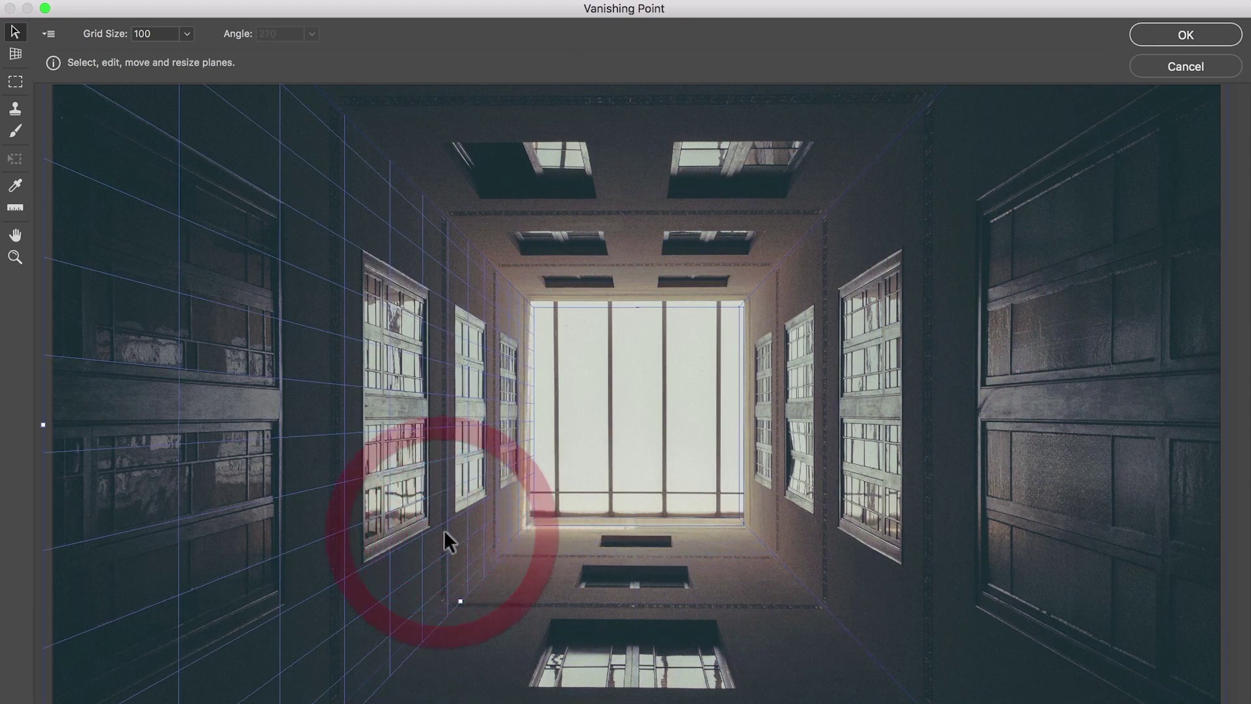
- Set a clone source point on the left wall plane with the Stamp tool
click(15, 108)
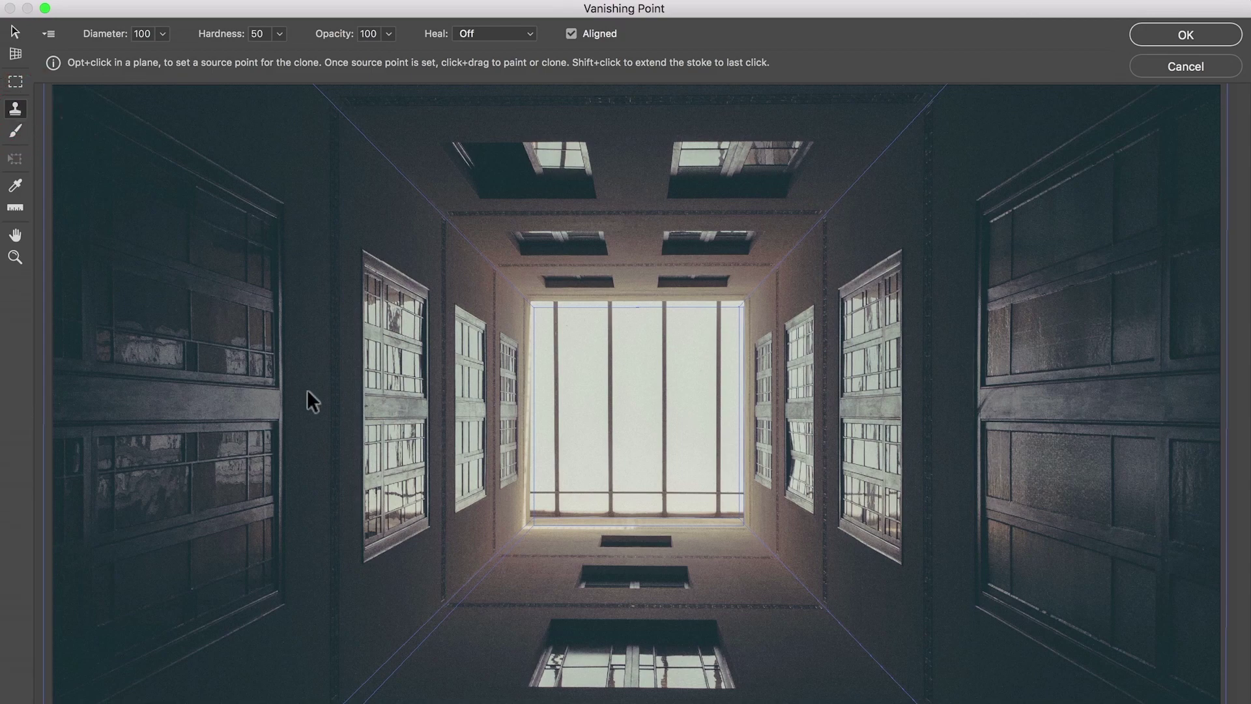
alt+click(337, 411)
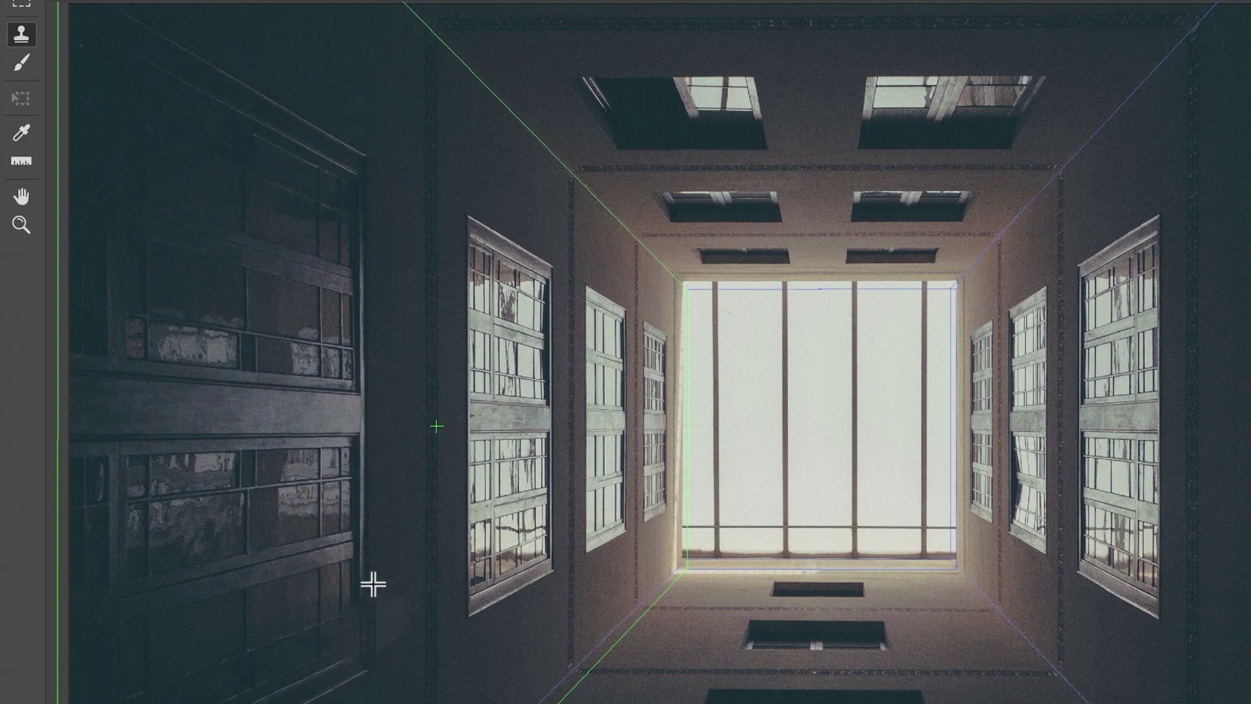
- Return to editing planes and open the export of the scene for After Effects (.vpe)
click(20, 36)
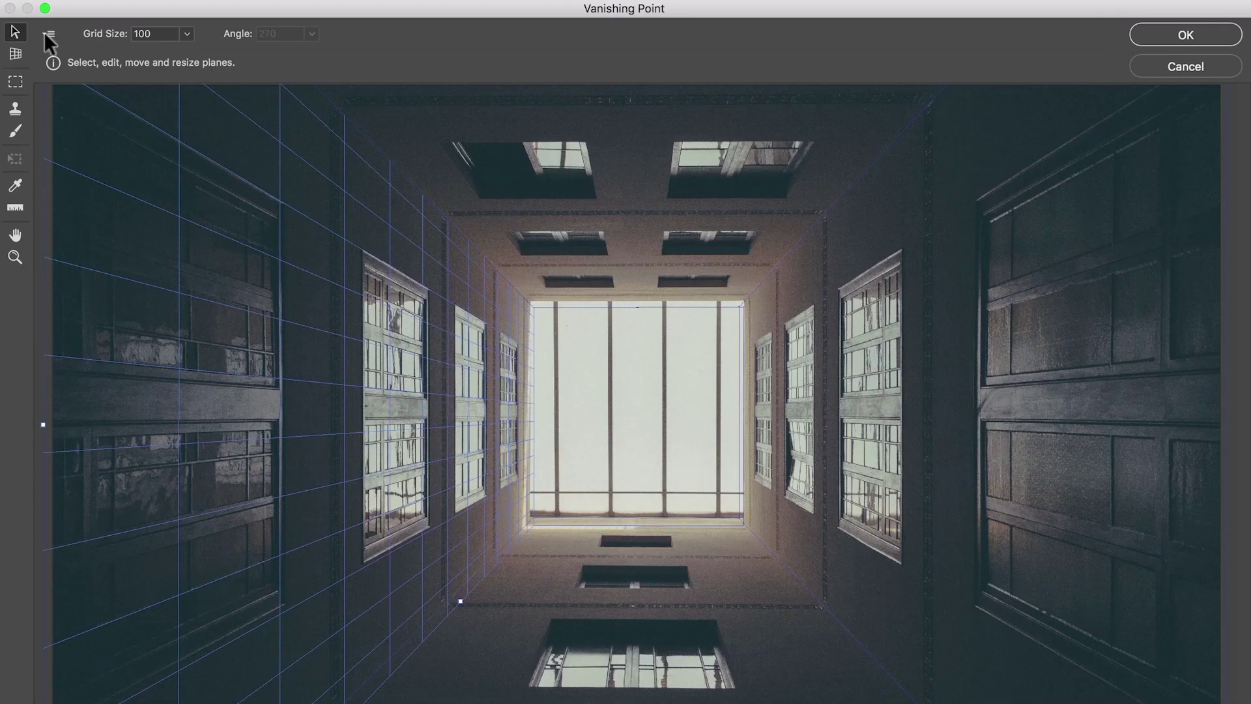
click(47, 35)
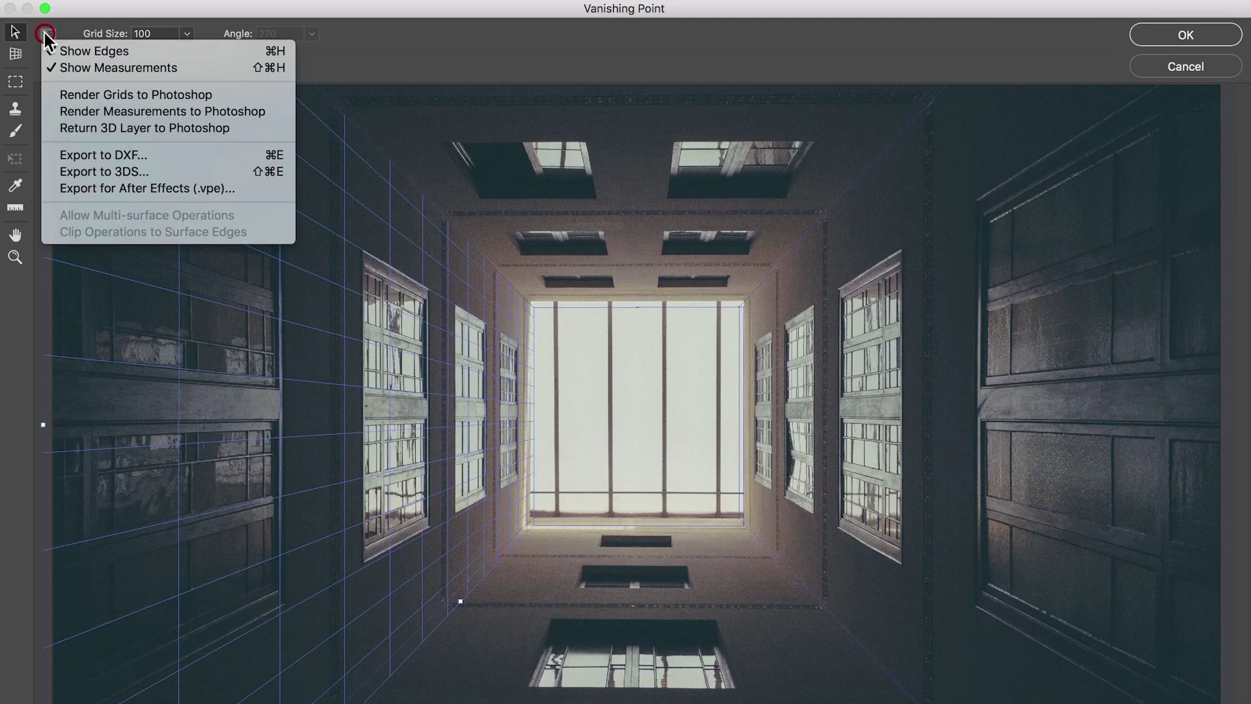
click(91, 182)
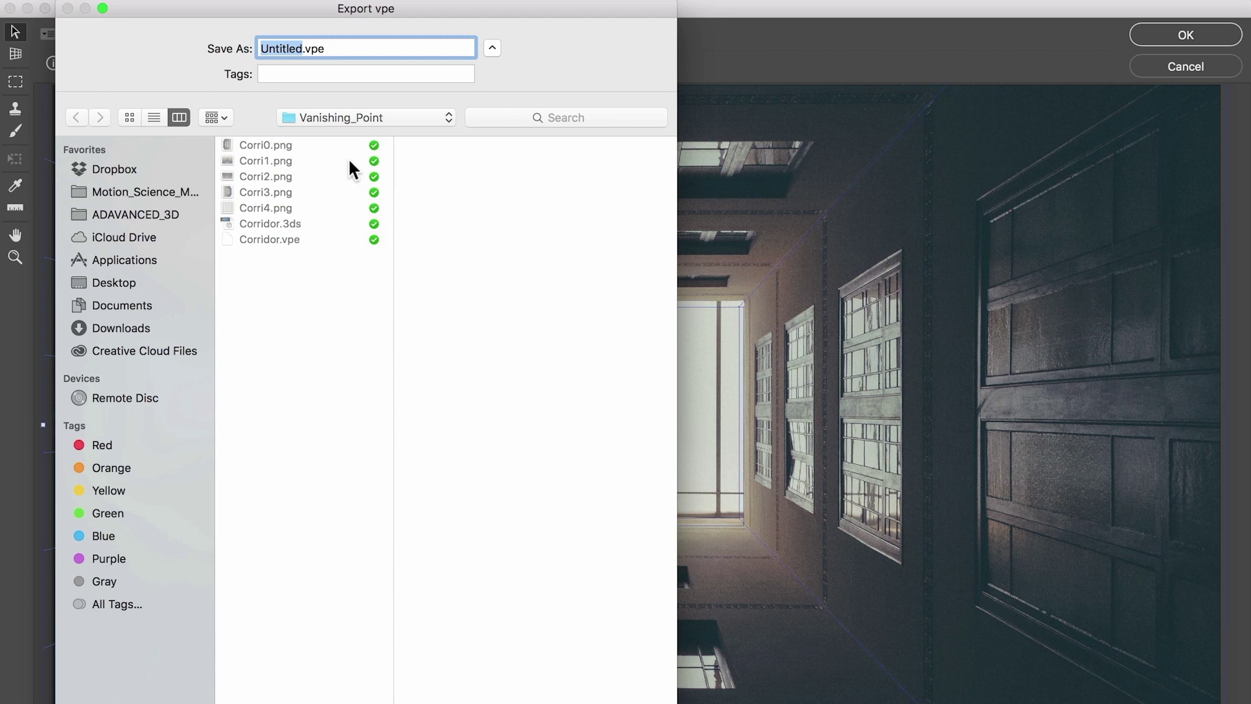
- Look through the Corri0.png to Corri4.png texture files in the Vanishing_Point folder
click(292, 144)
click(290, 160)
click(290, 176)
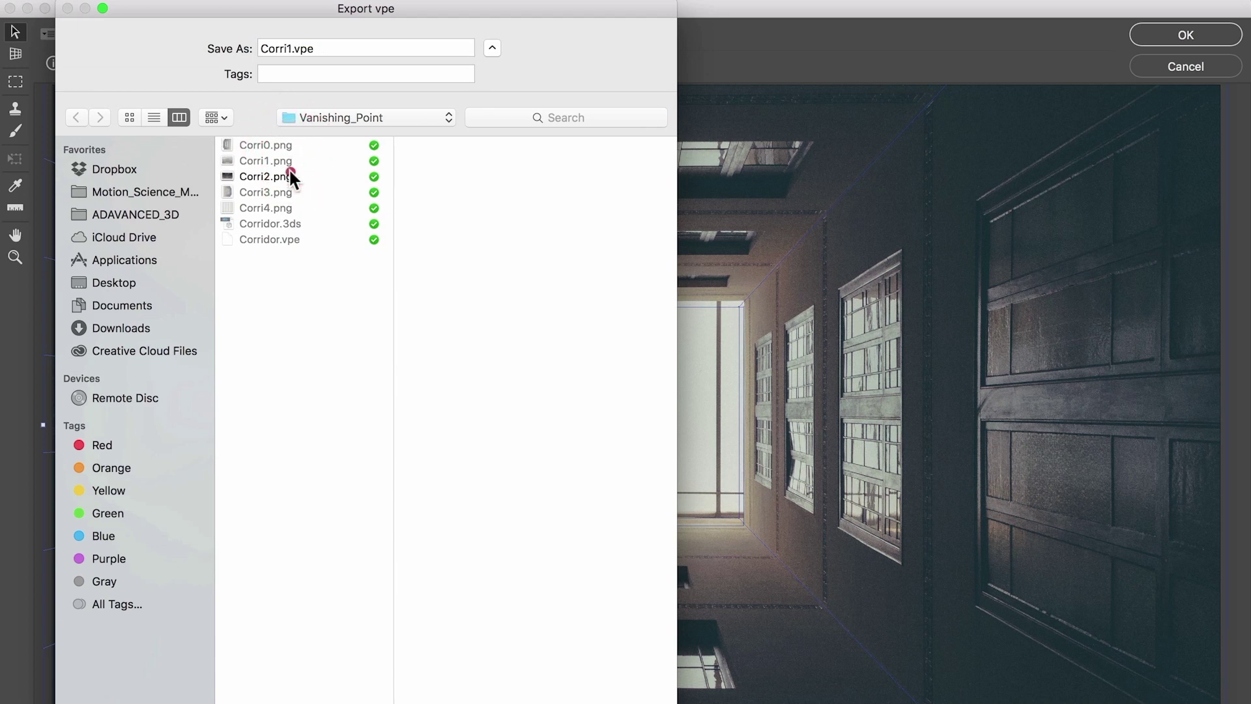
click(286, 192)
click(284, 207)
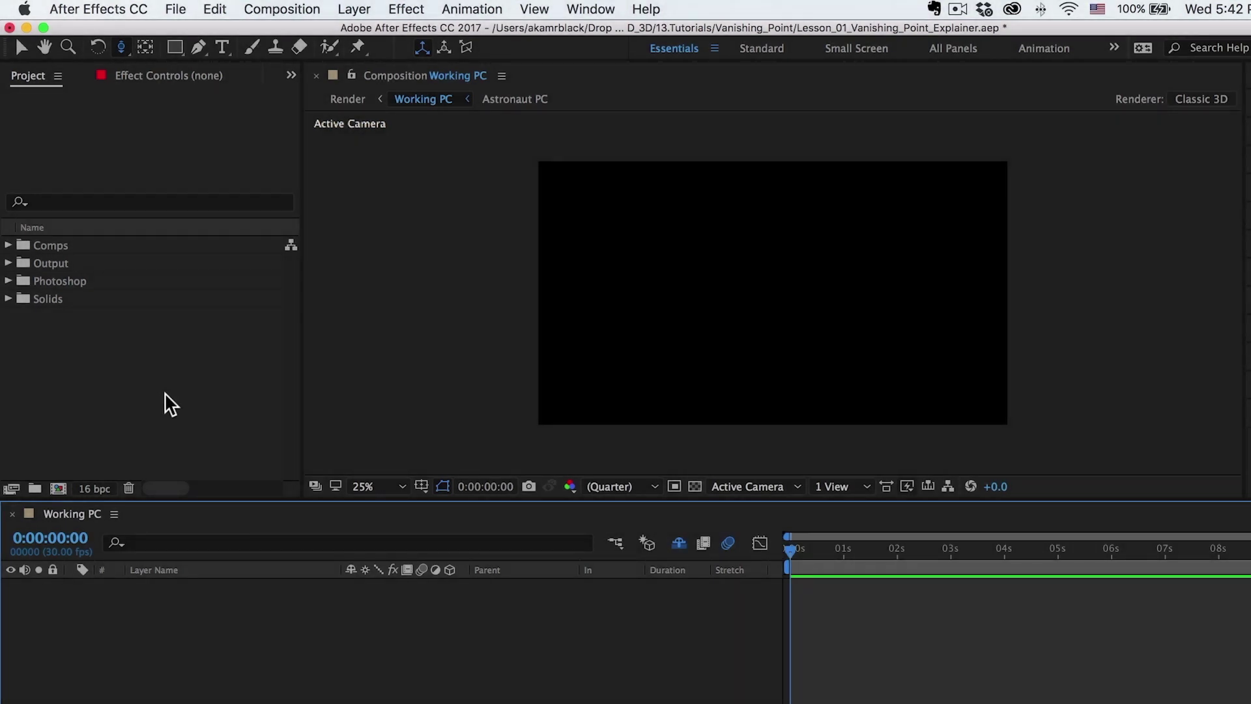
- Switch to After Effects and import Hallway.vpe from the Vanishing_Point folder as a Vanishing Point file
click(185, 12)
mouse_move(223, 267)
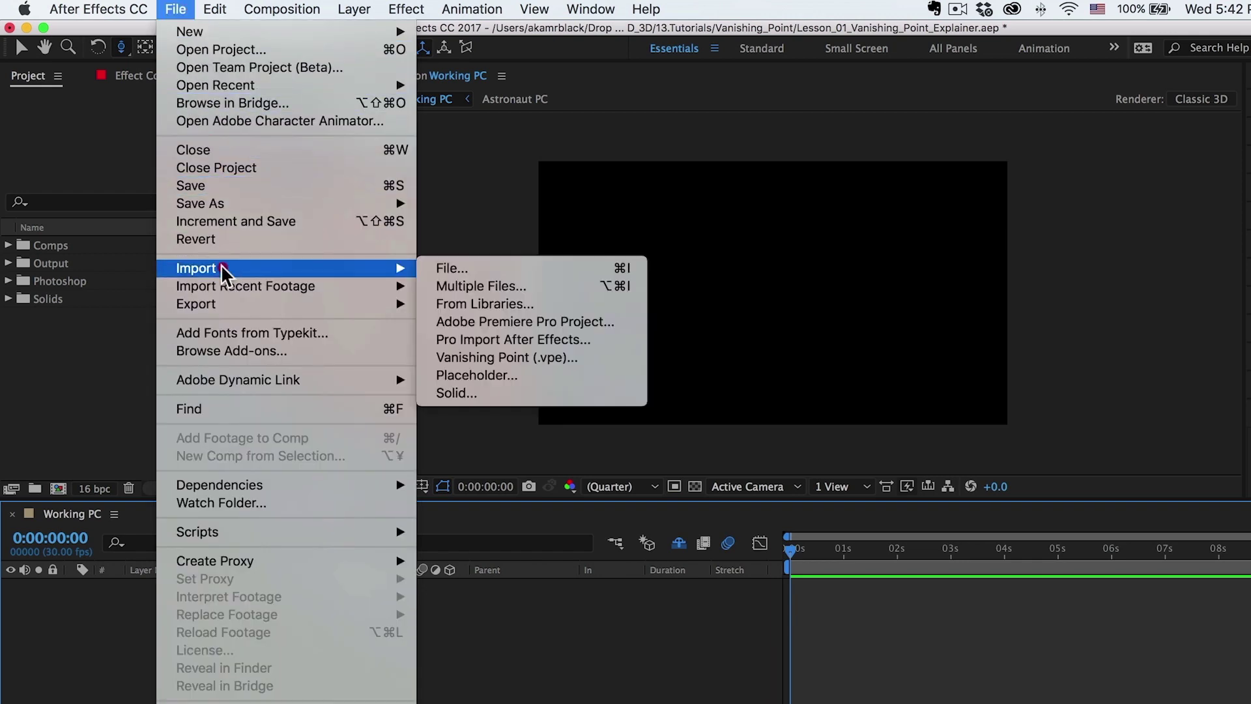
click(509, 362)
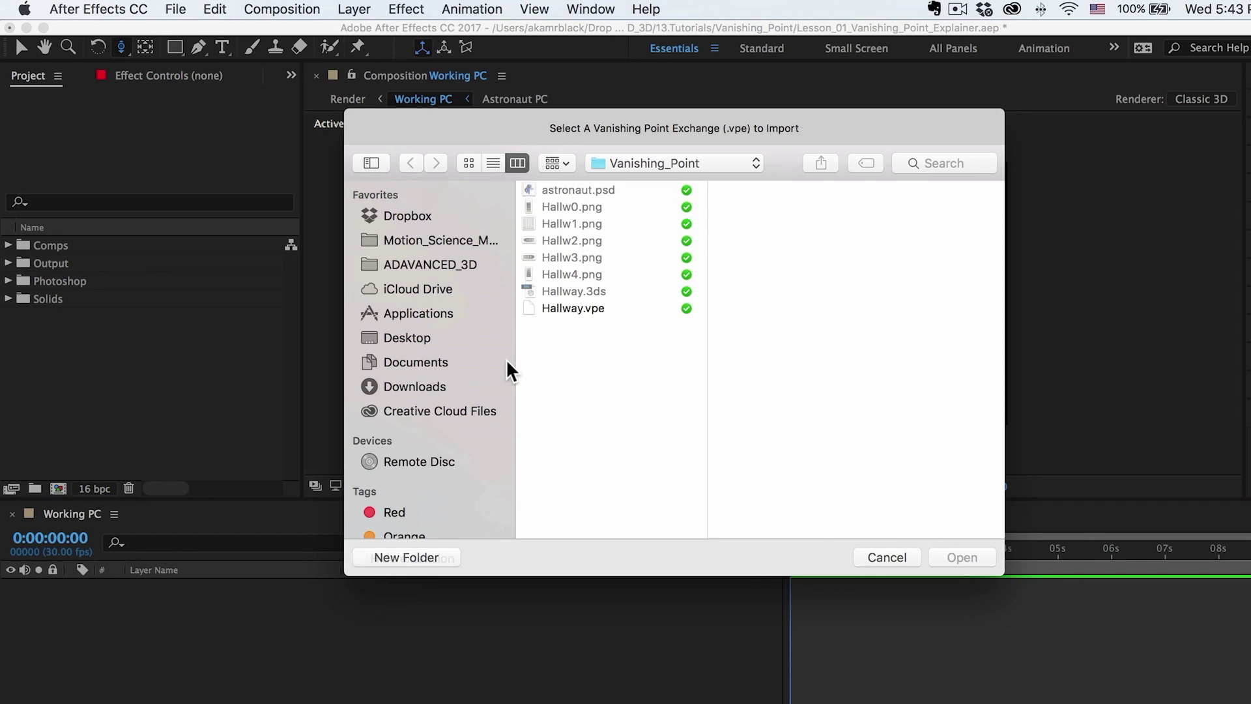
click(600, 314)
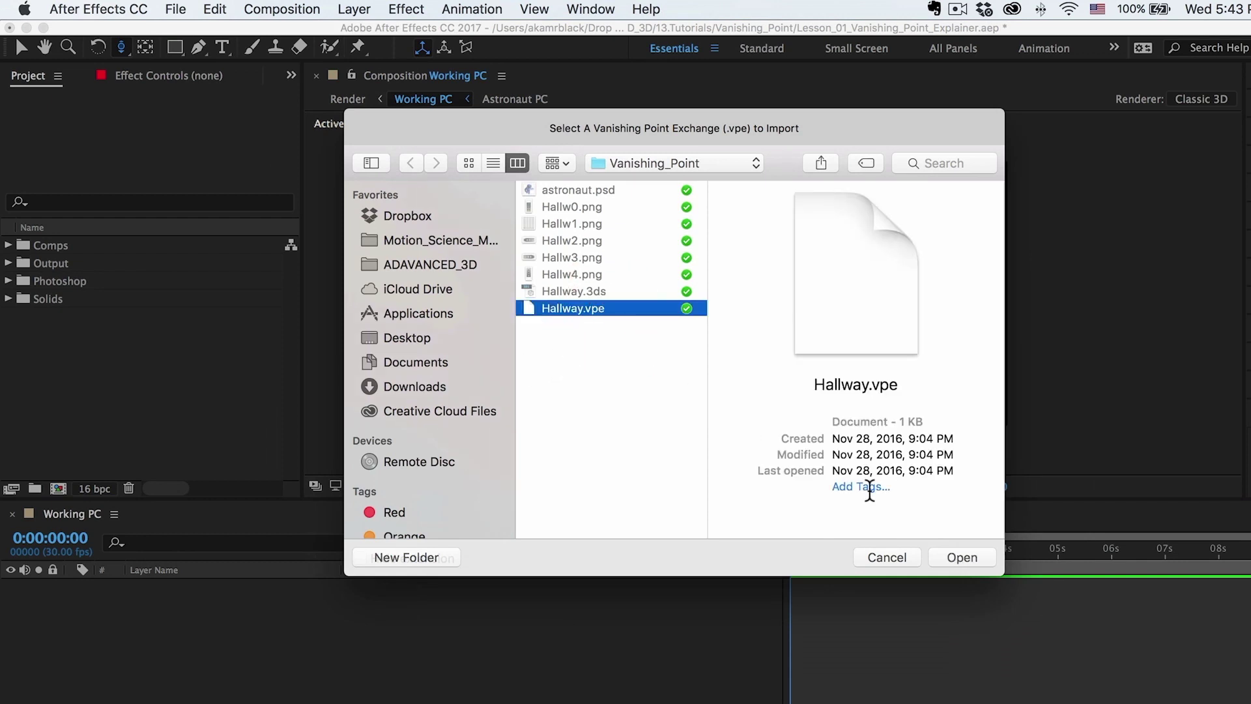
click(963, 558)
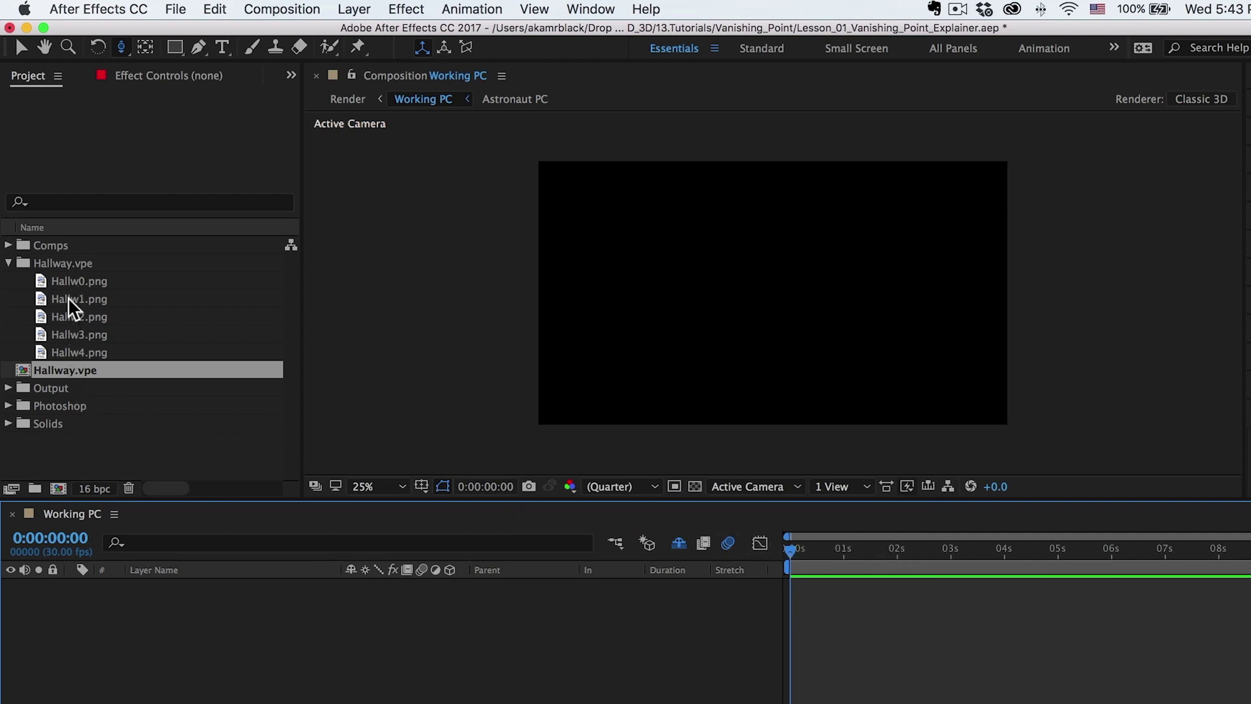
- Open the Hallway.vpe composition and show it in 2 Views, with Custom View 1 beside the Active Camera
double_click(26, 373)
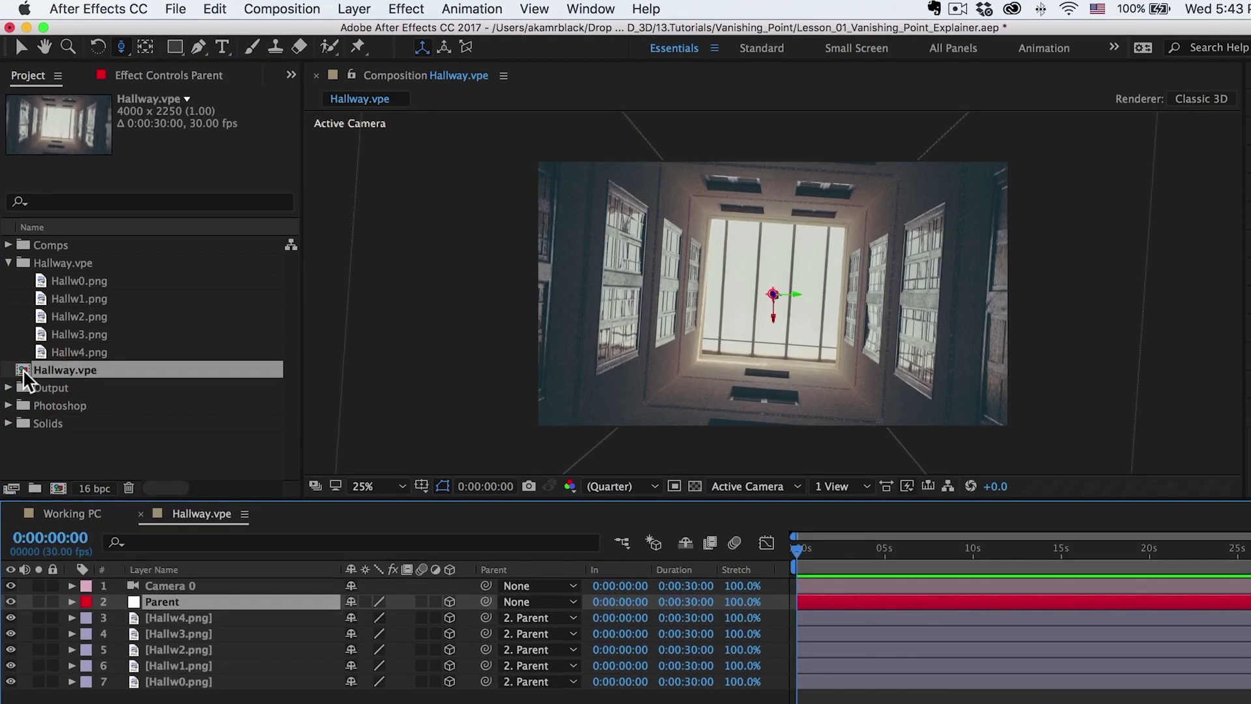
click(808, 478)
click(847, 580)
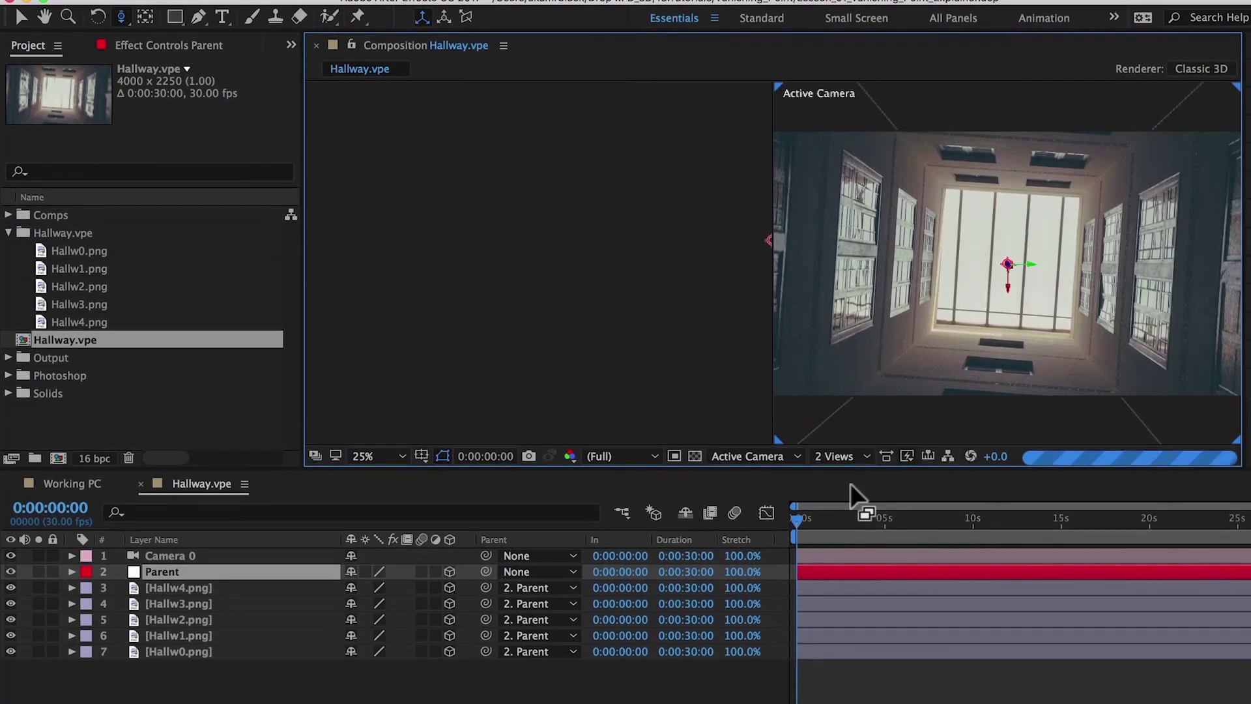
click(670, 391)
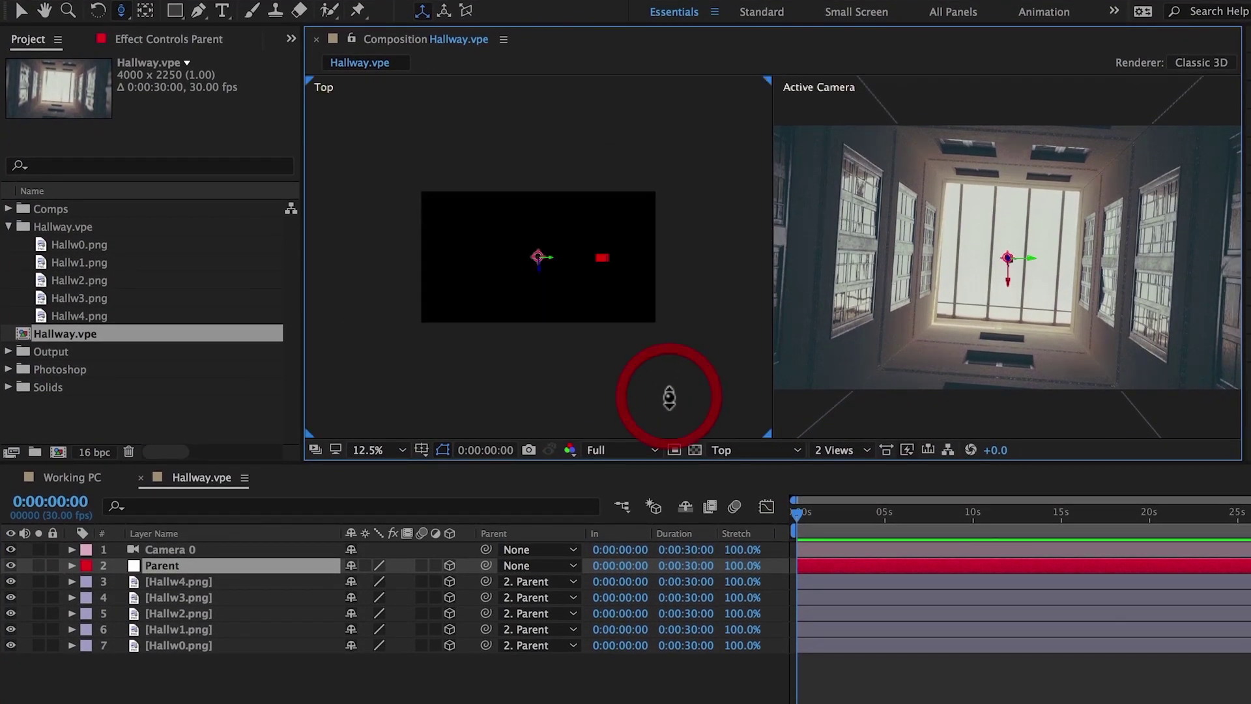
click(745, 455)
click(773, 636)
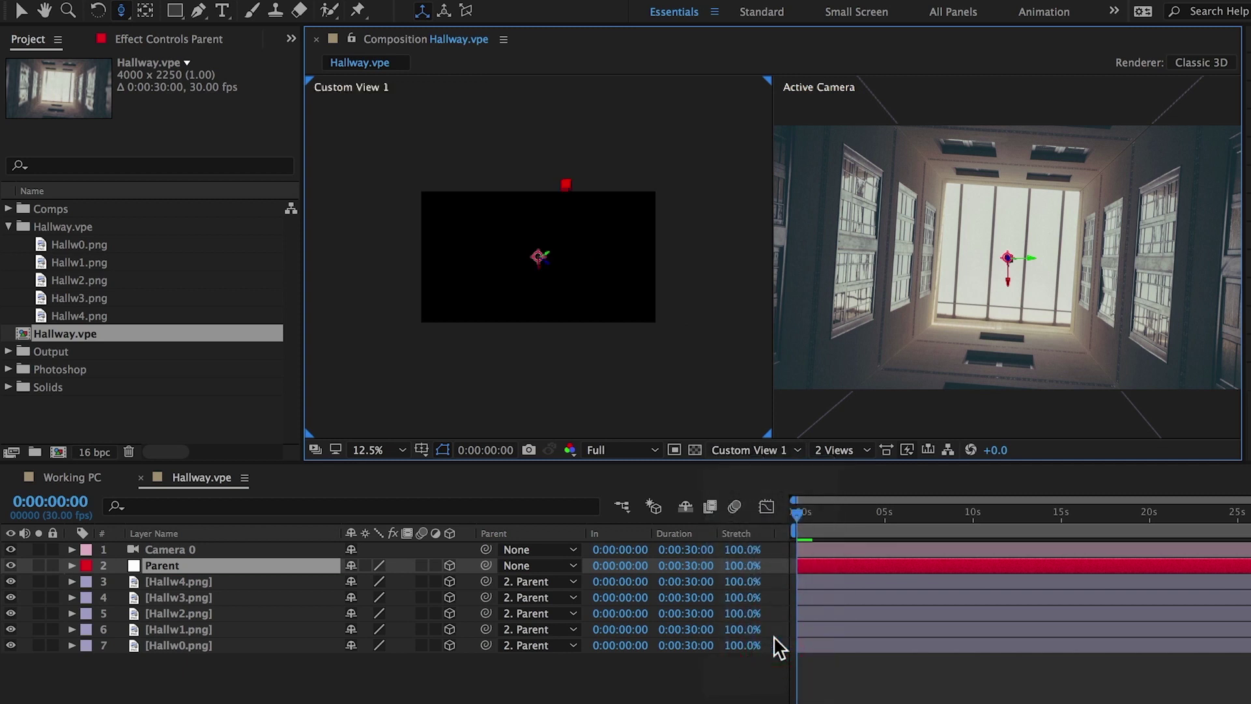
- Paste the blue 3D LAYER solid into the Hallway.vpe composition above Camera 0
click(166, 545)
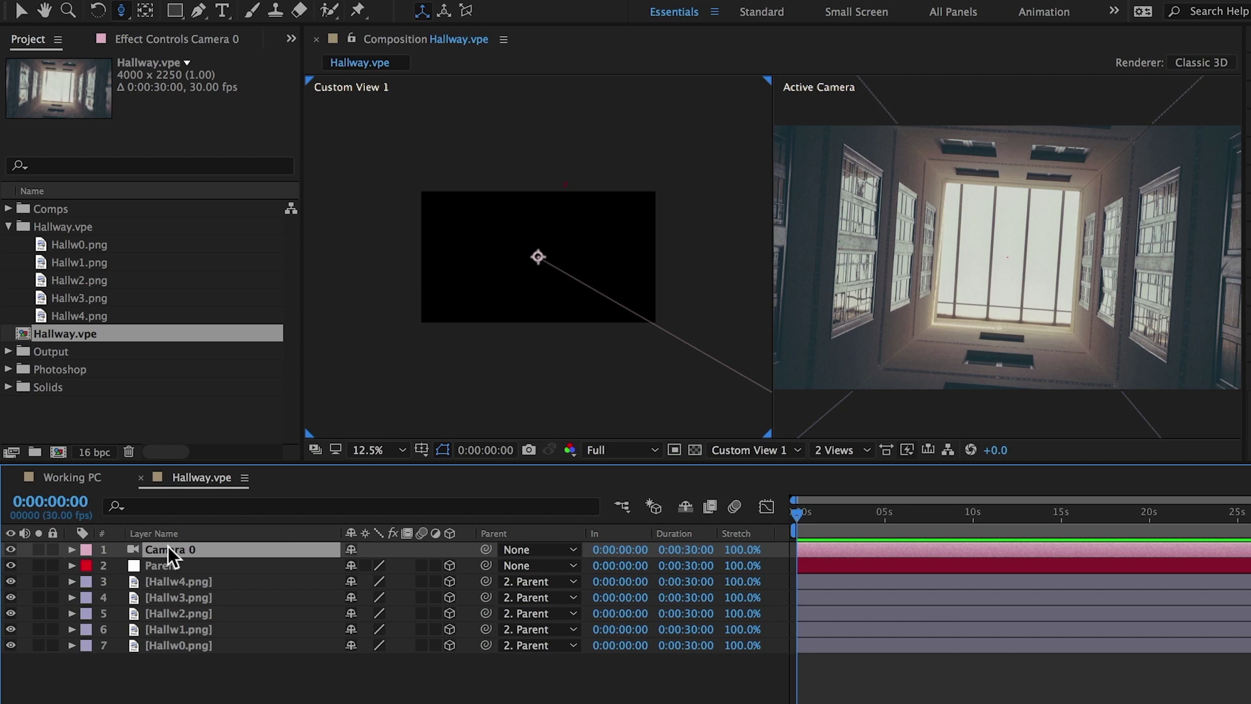
key(super+v)
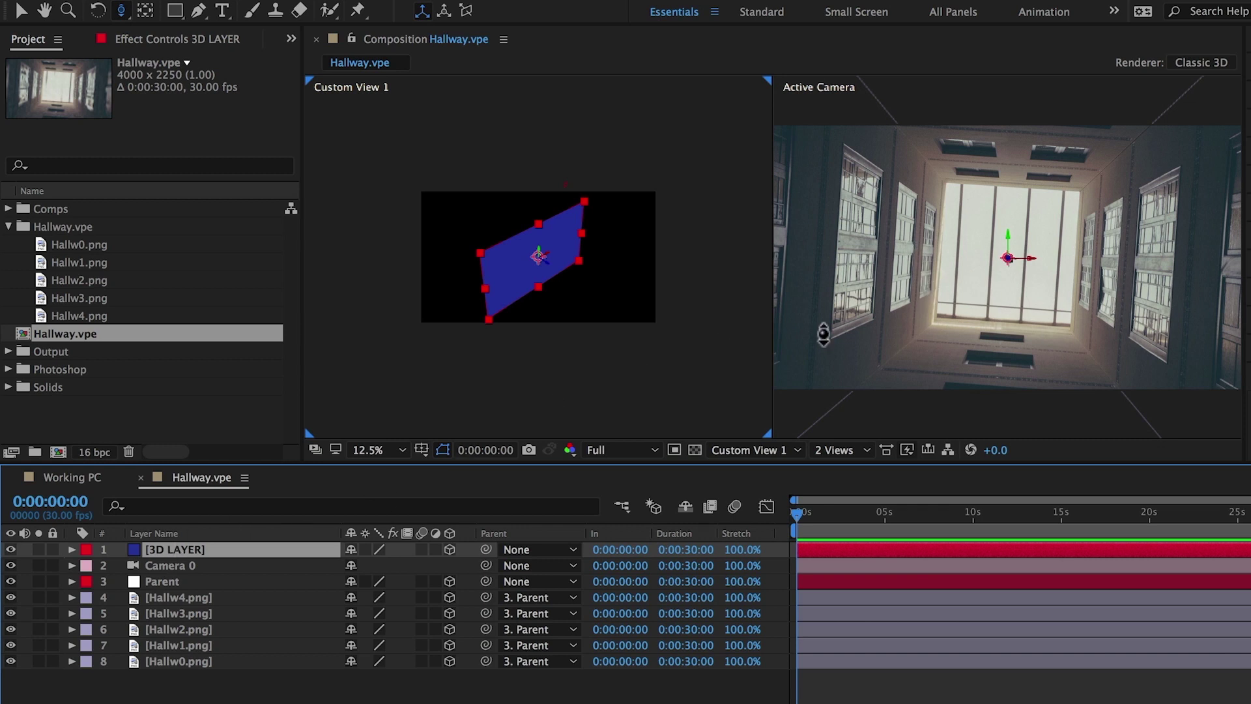
- Parent the Parent null and all five Hallw image layers to Camera 0, and set the camera's Z position to 0
click(173, 577)
shift+click(221, 662)
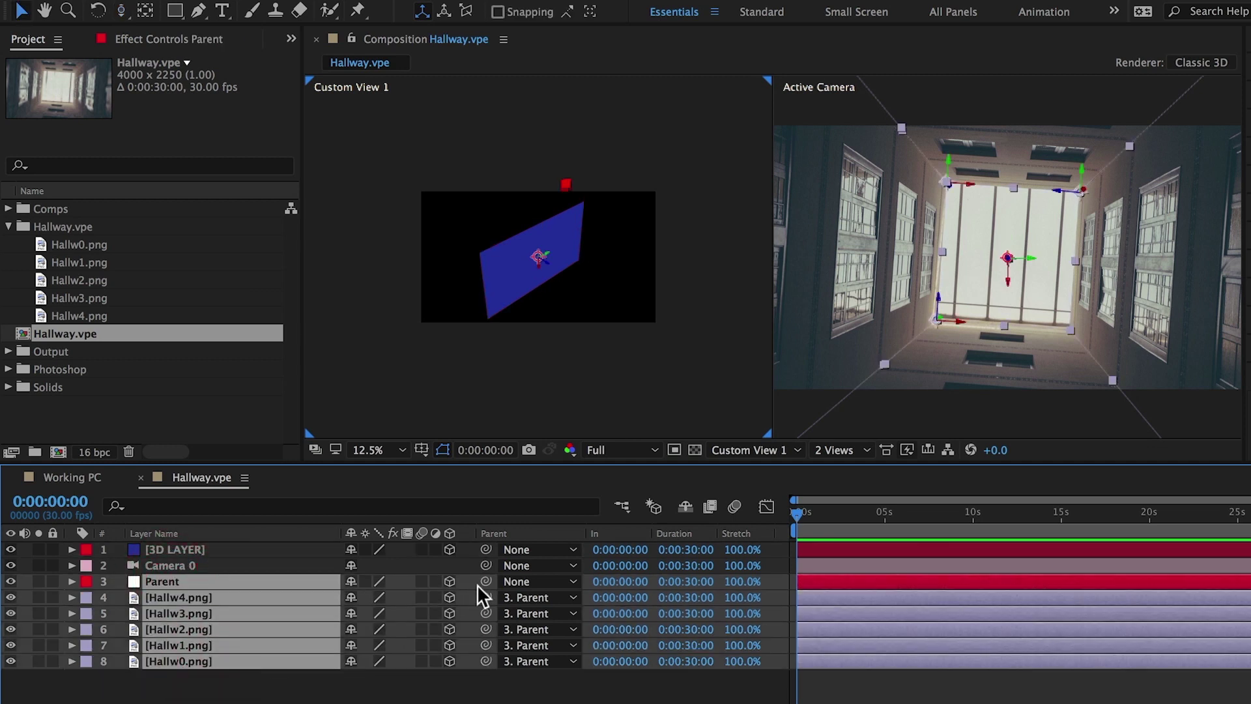
drag(487, 581, 235, 565)
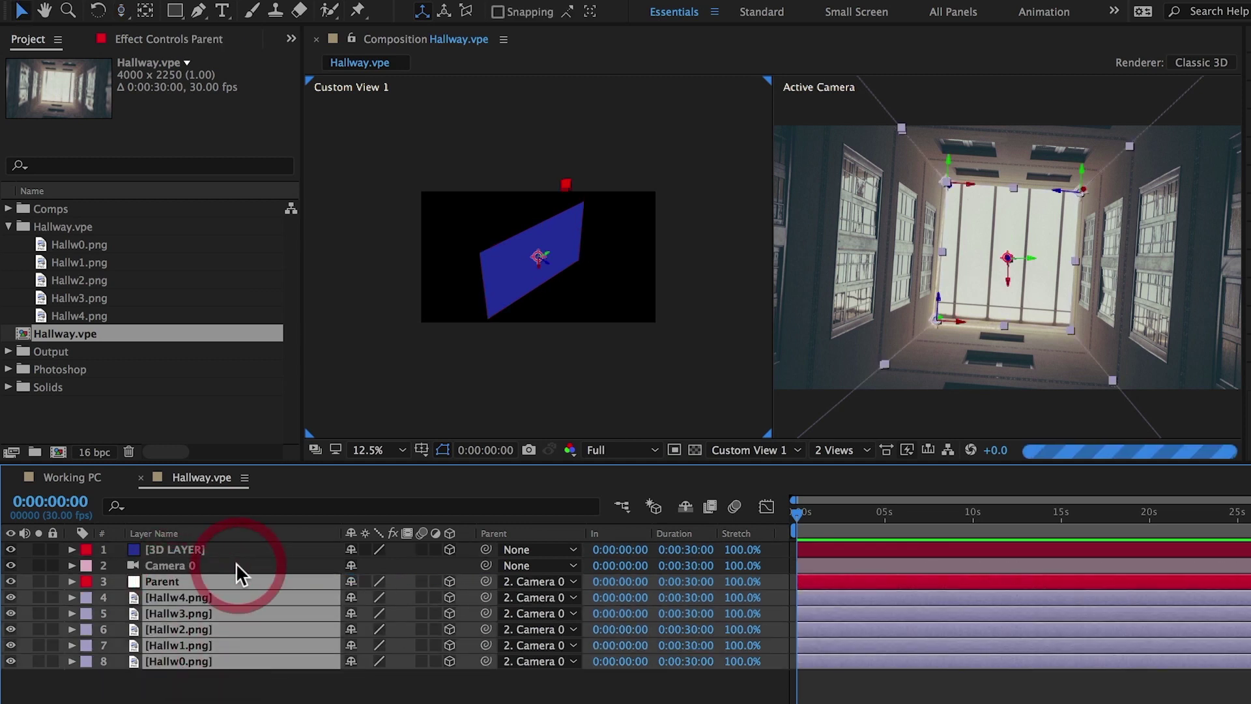
key(p)
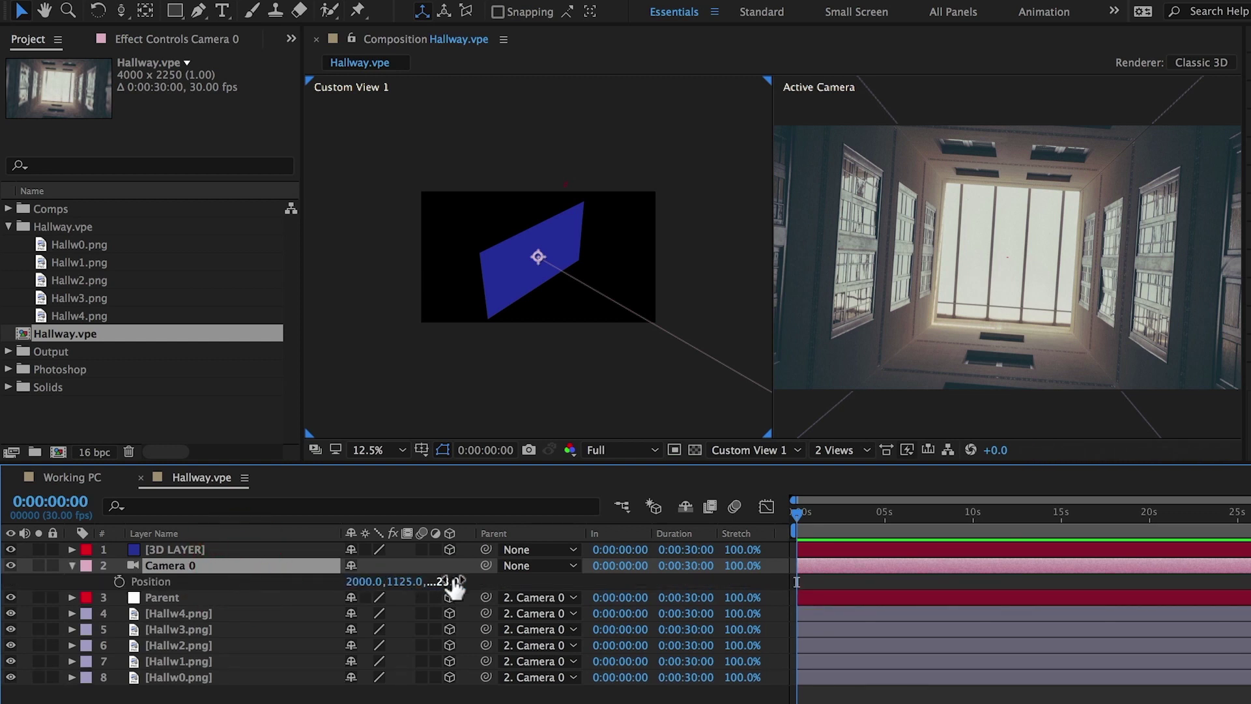
text(0)
key(Return)
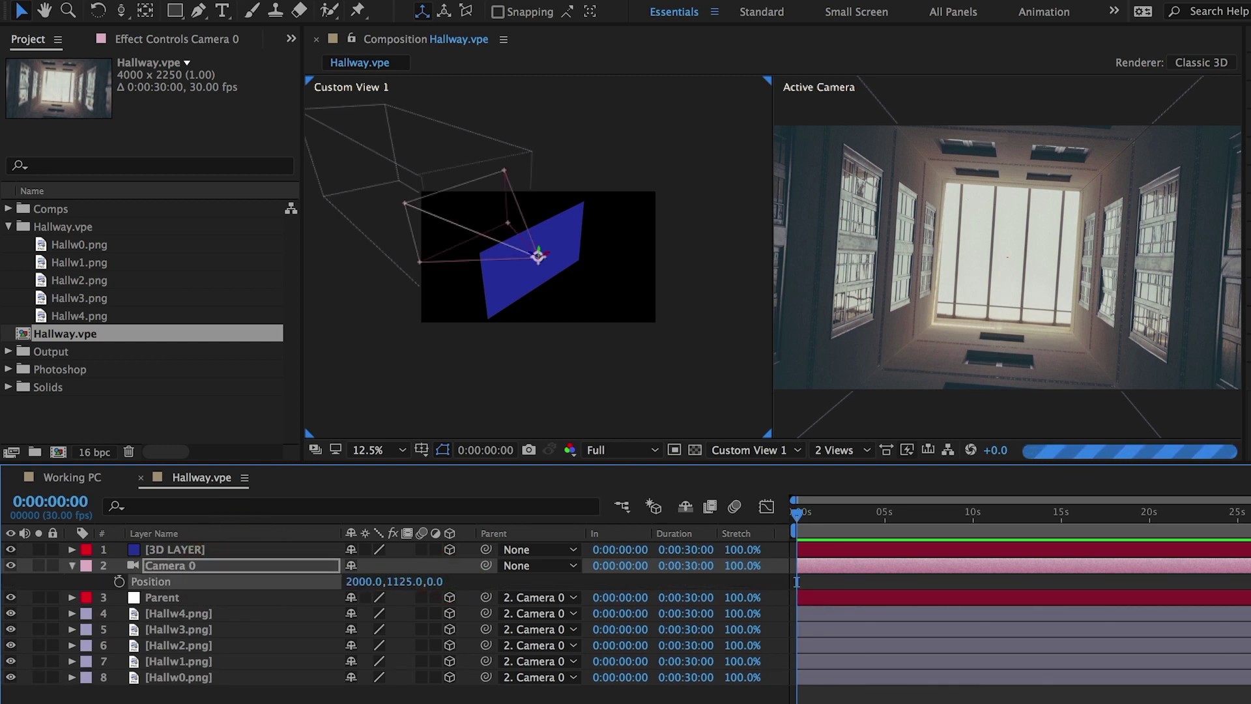
- Move the 3D LAYER solid in depth into the hallway planes
click(275, 549)
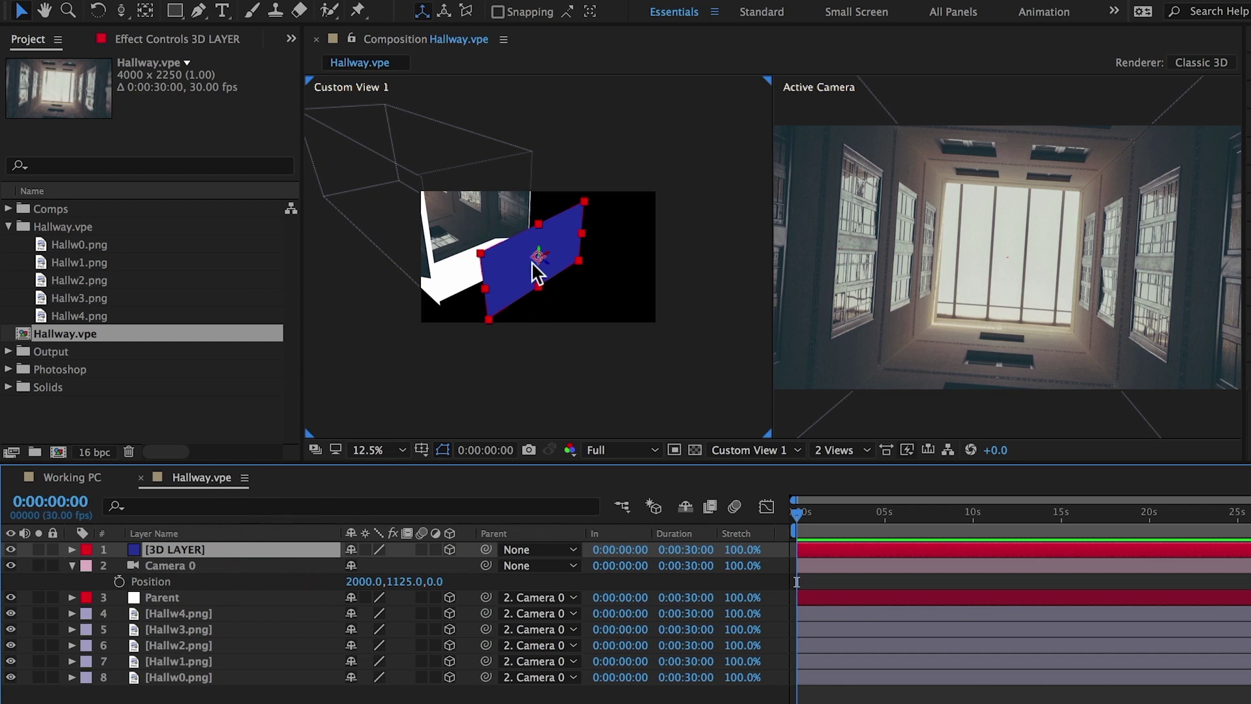
drag(546, 262, 335, 210)
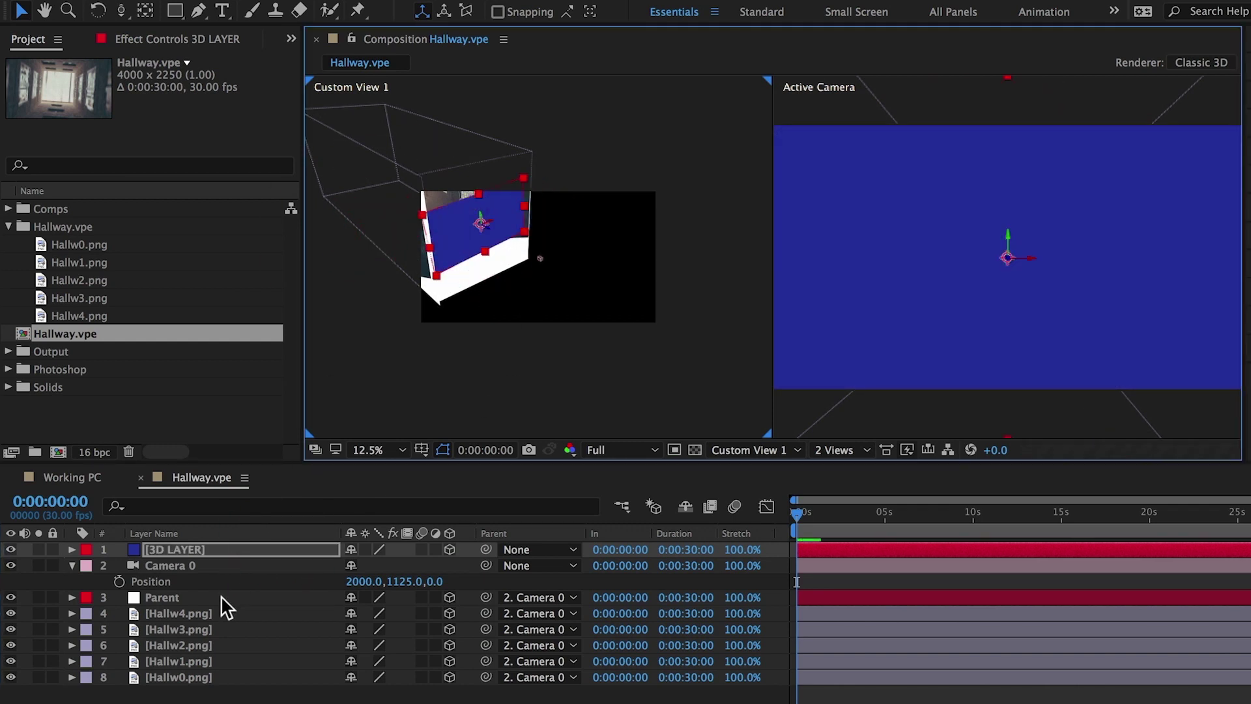
- Set the Parent null's parent to None and parent the layers Hallw4.png to Hallw0.png to the Parent null
click(221, 596)
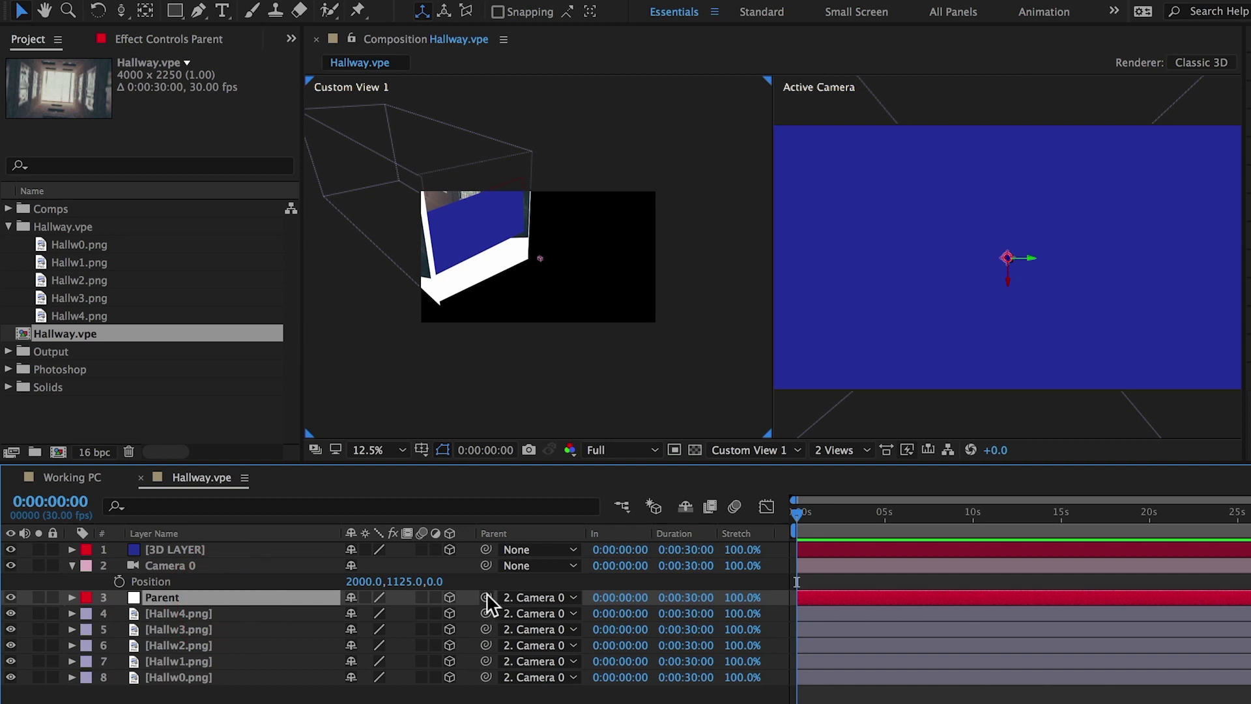
click(526, 597)
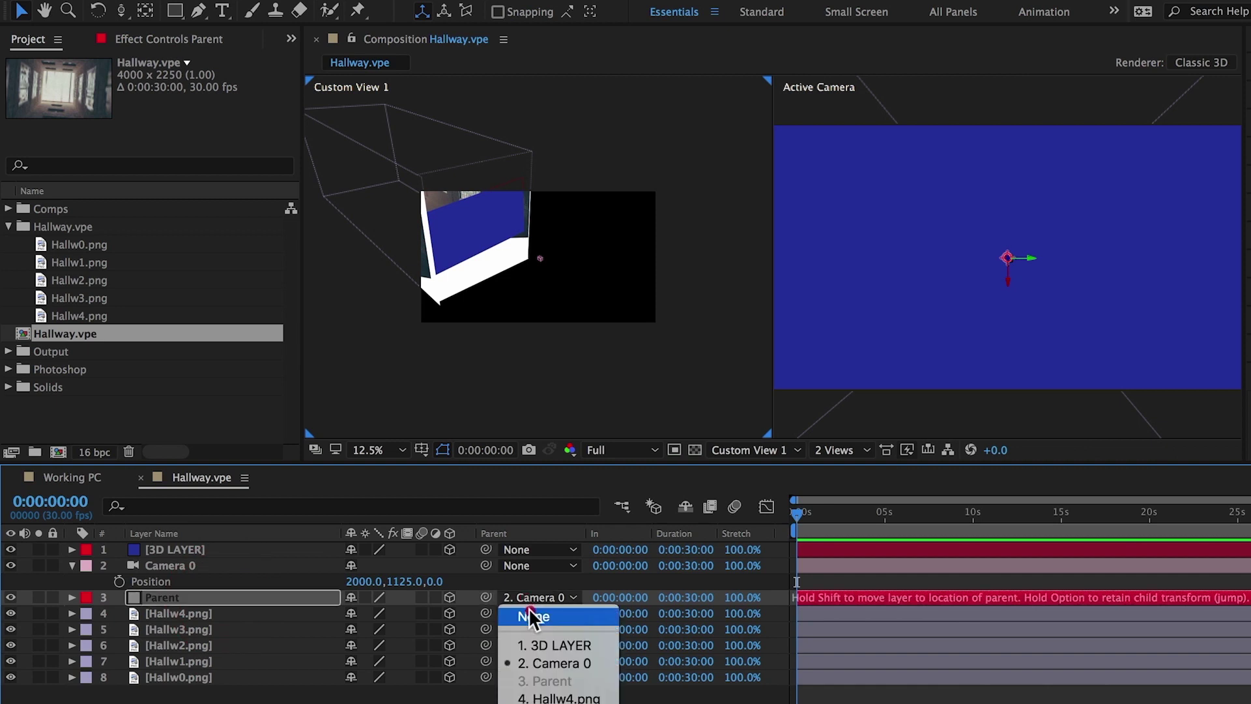
click(530, 611)
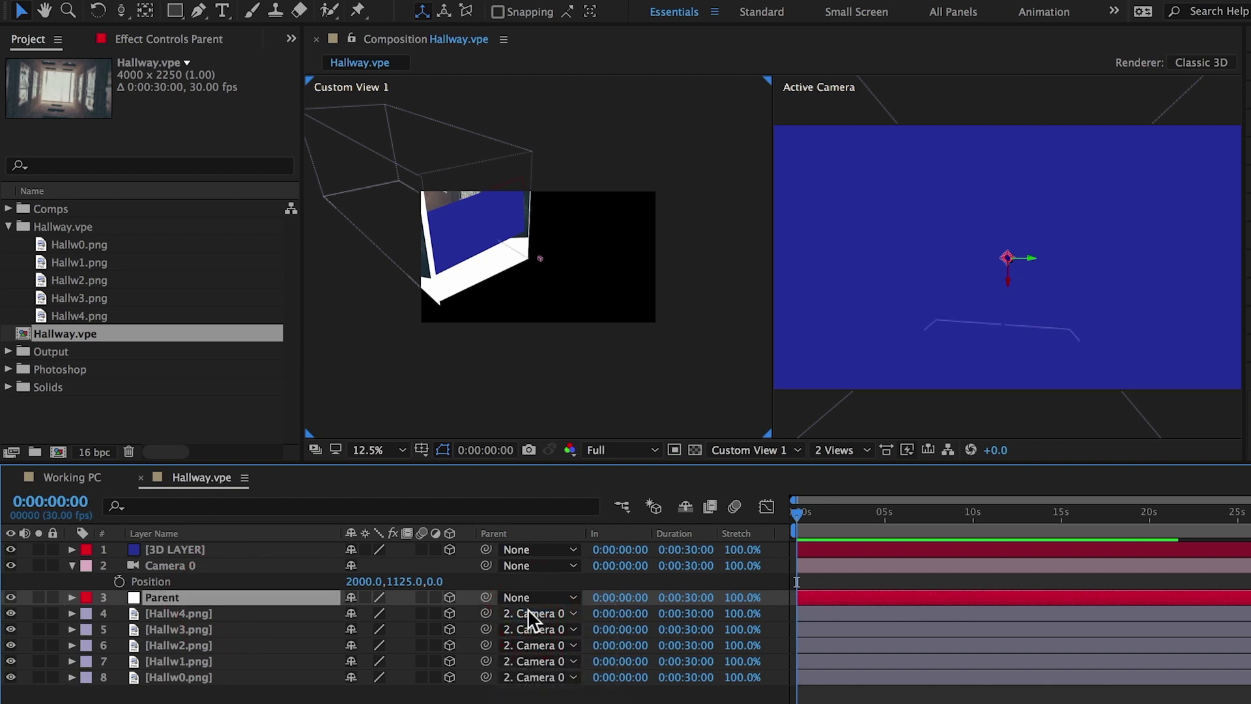
click(223, 613)
shift+click(234, 678)
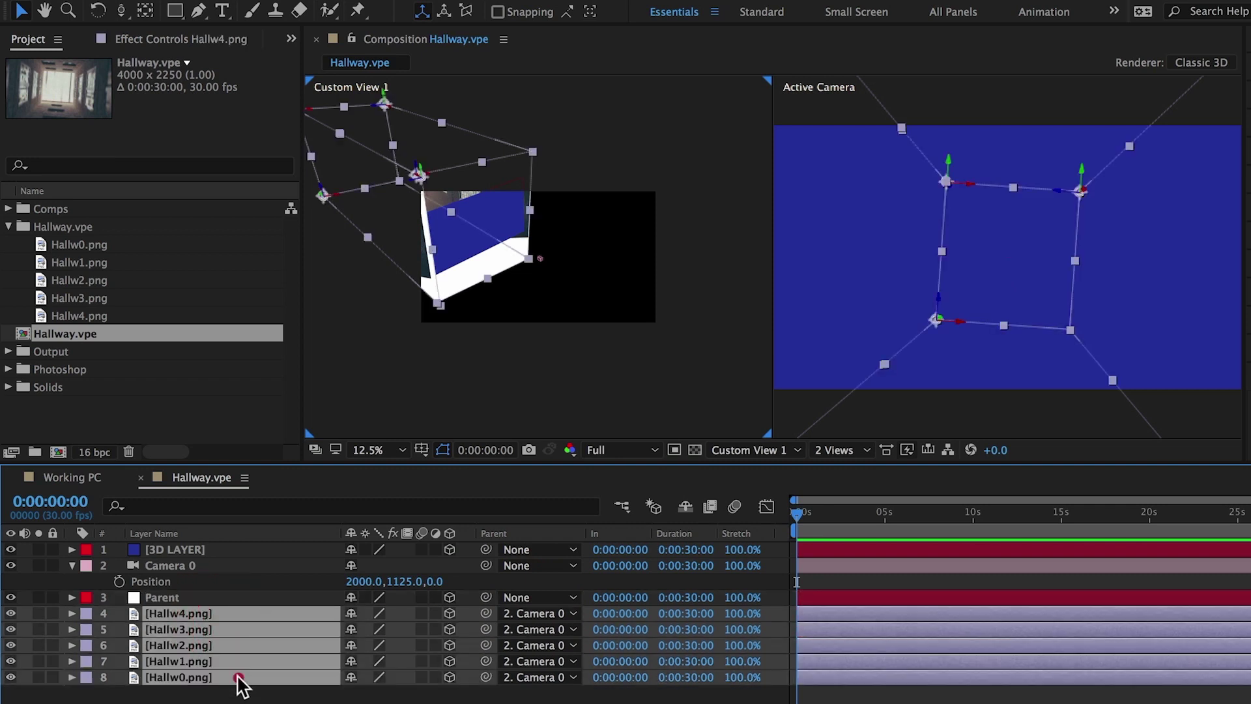
drag(485, 613, 218, 596)
- Push the 3D LAYER solid deeper along the hallway as a test, and delete it
click(179, 550)
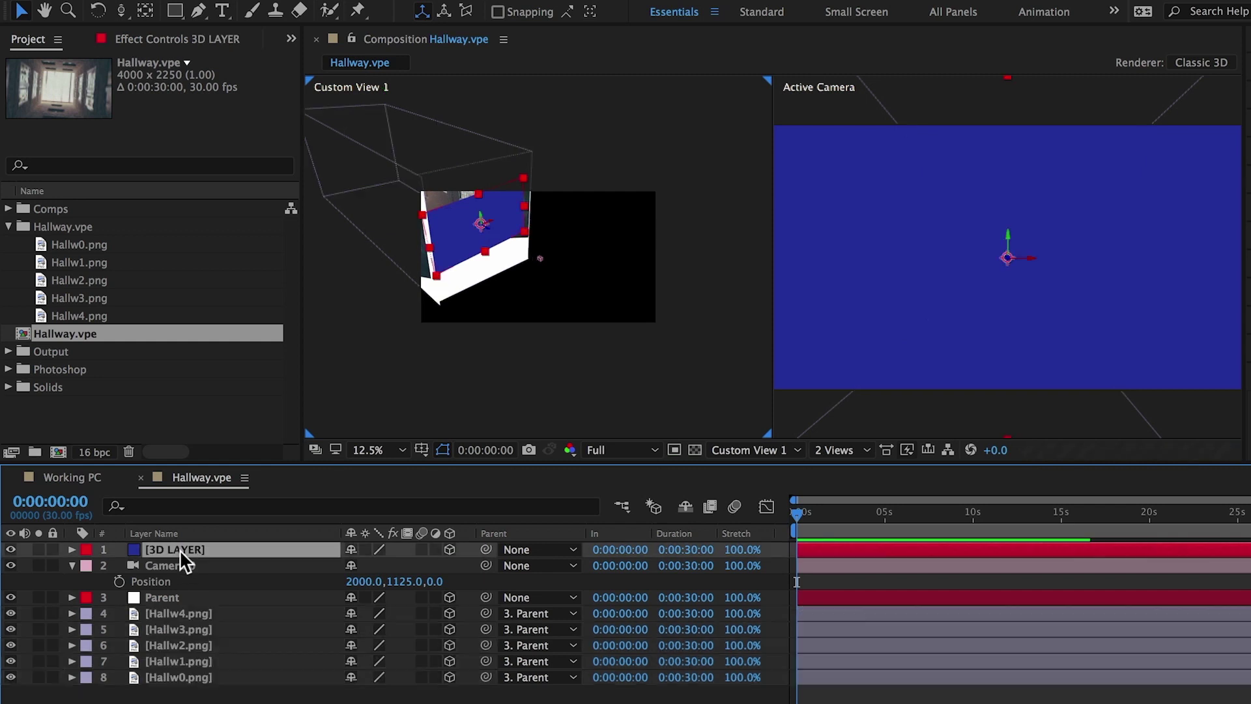
drag(489, 230, 338, 180)
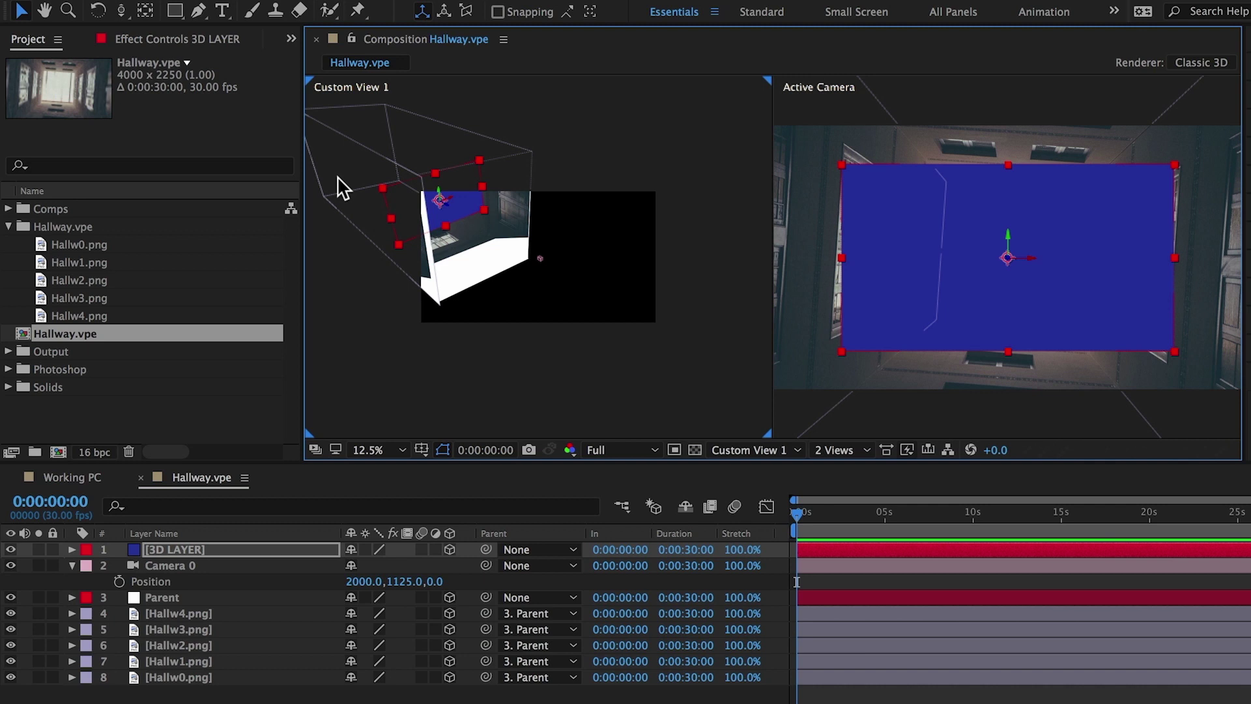
click(214, 550)
key(Delete)
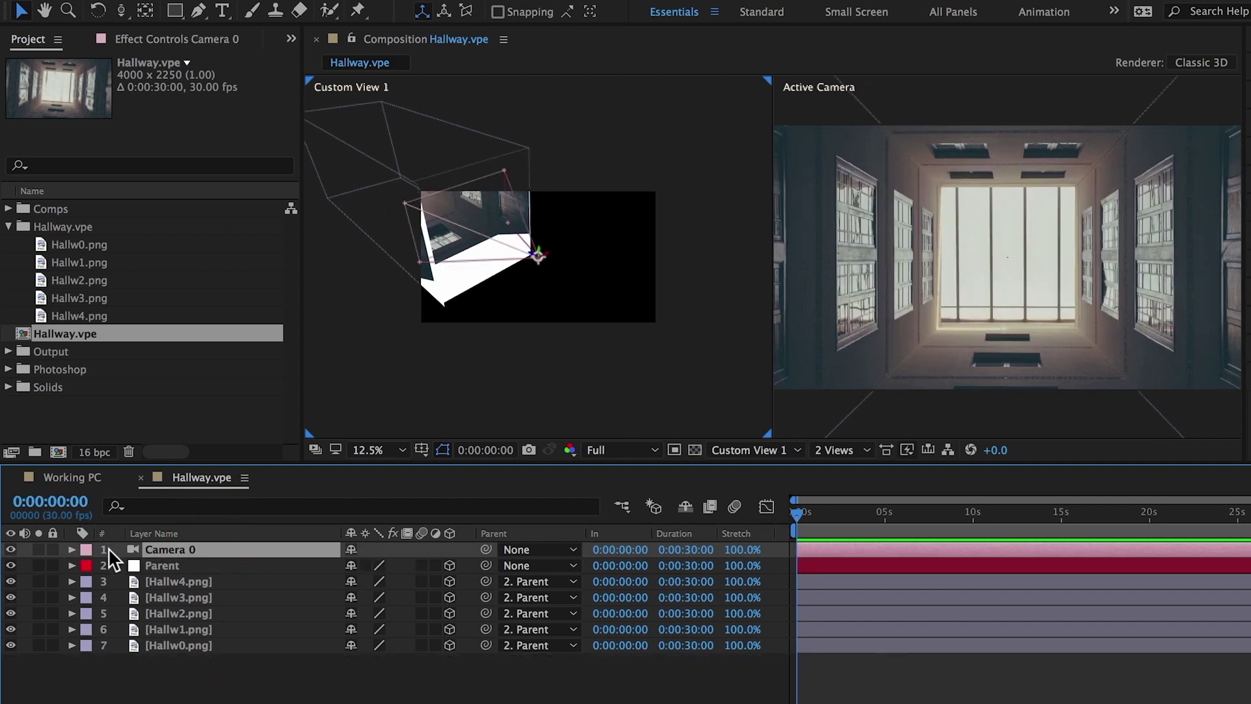
- Set Camera 0's Z position to -26 and link its Point of Interest to its Position with the expression transform.position
key(p)
drag(428, 570, 394, 571)
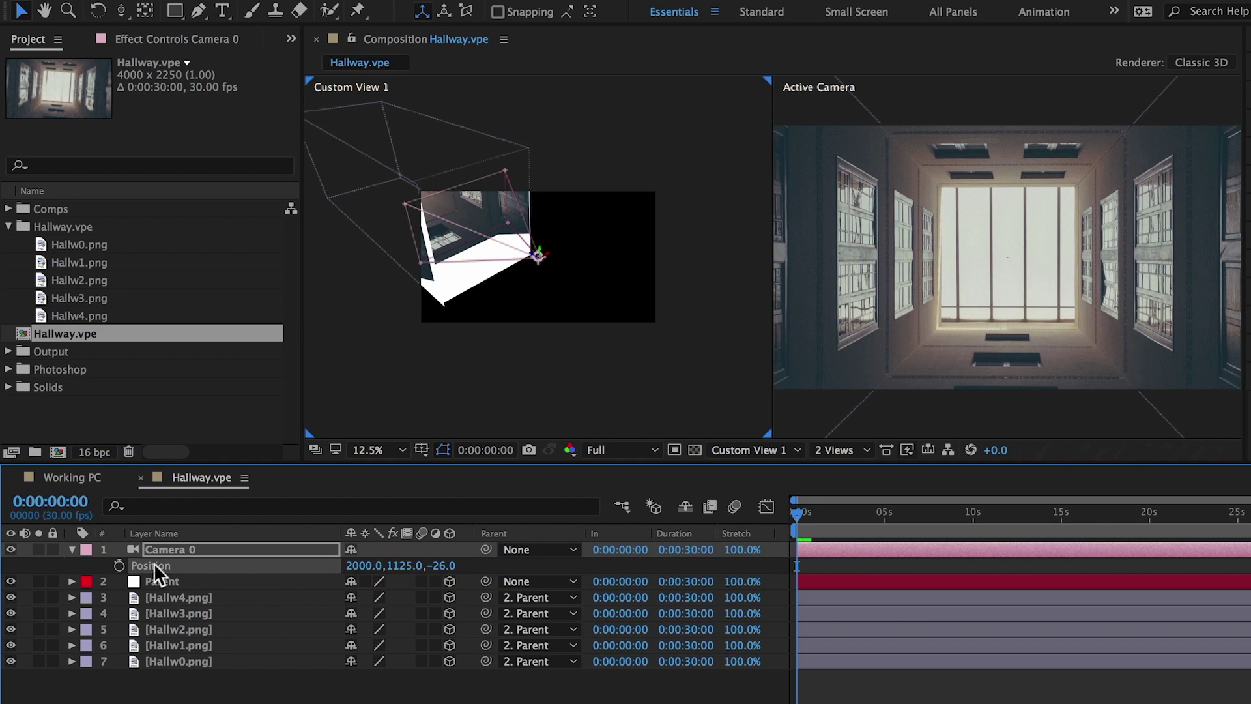
click(71, 550)
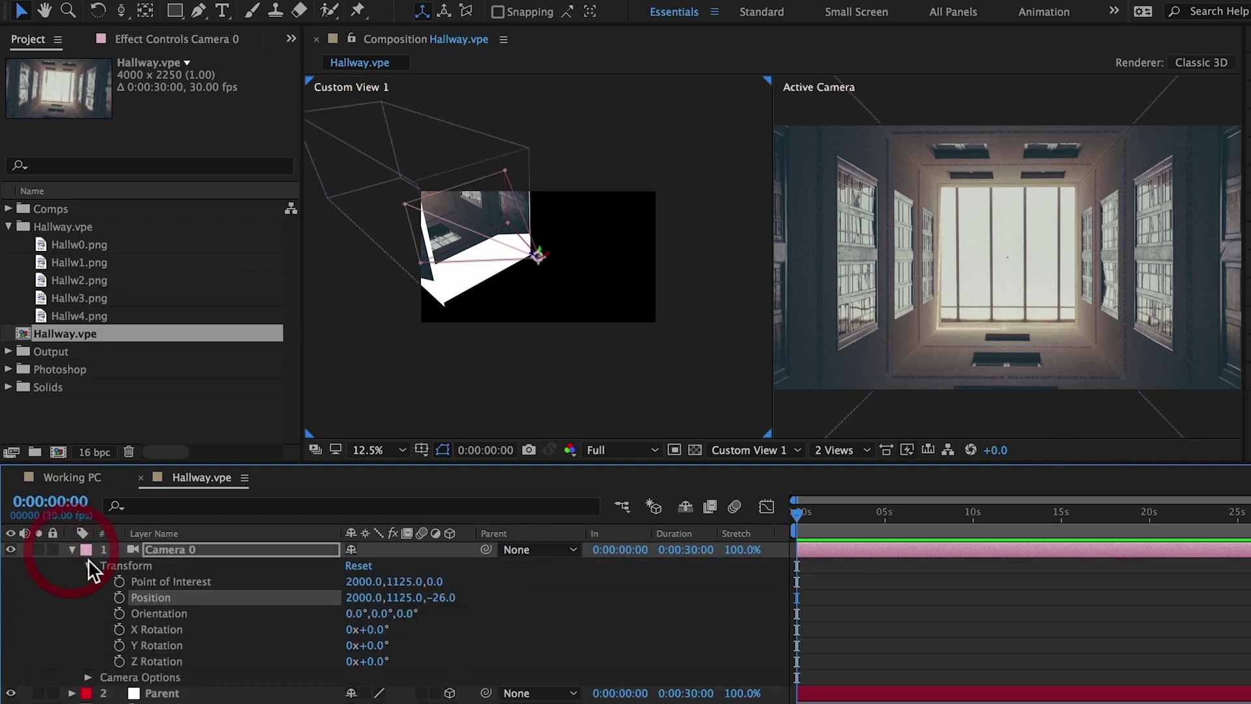
alt+click(119, 581)
drag(399, 597, 167, 613)
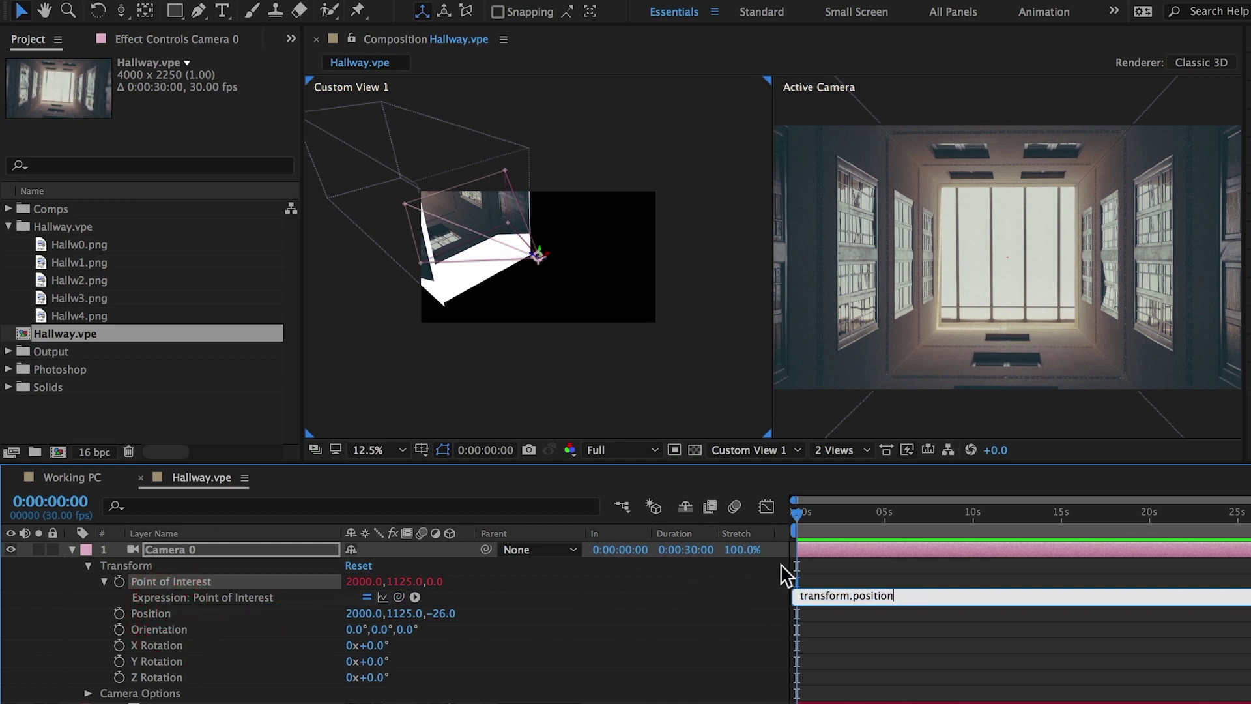
click(813, 575)
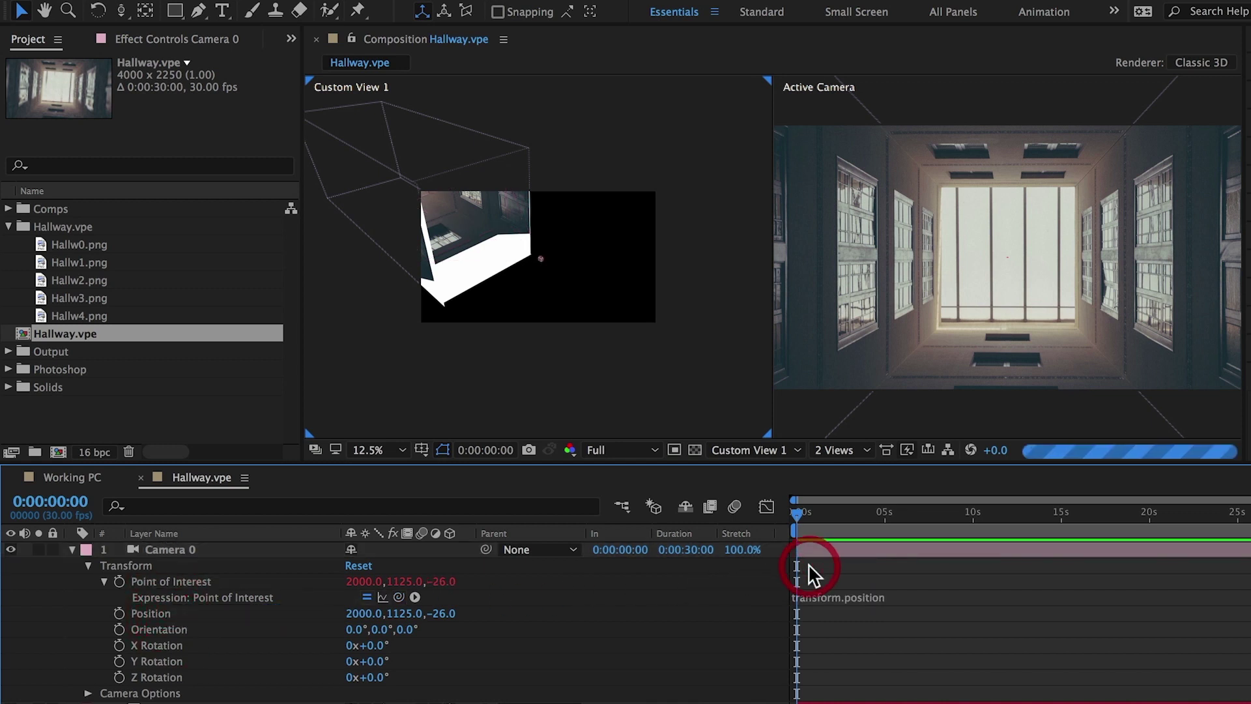
- Move Camera 0 forward into the hallway to a Z position of 497
click(163, 549)
key(p)
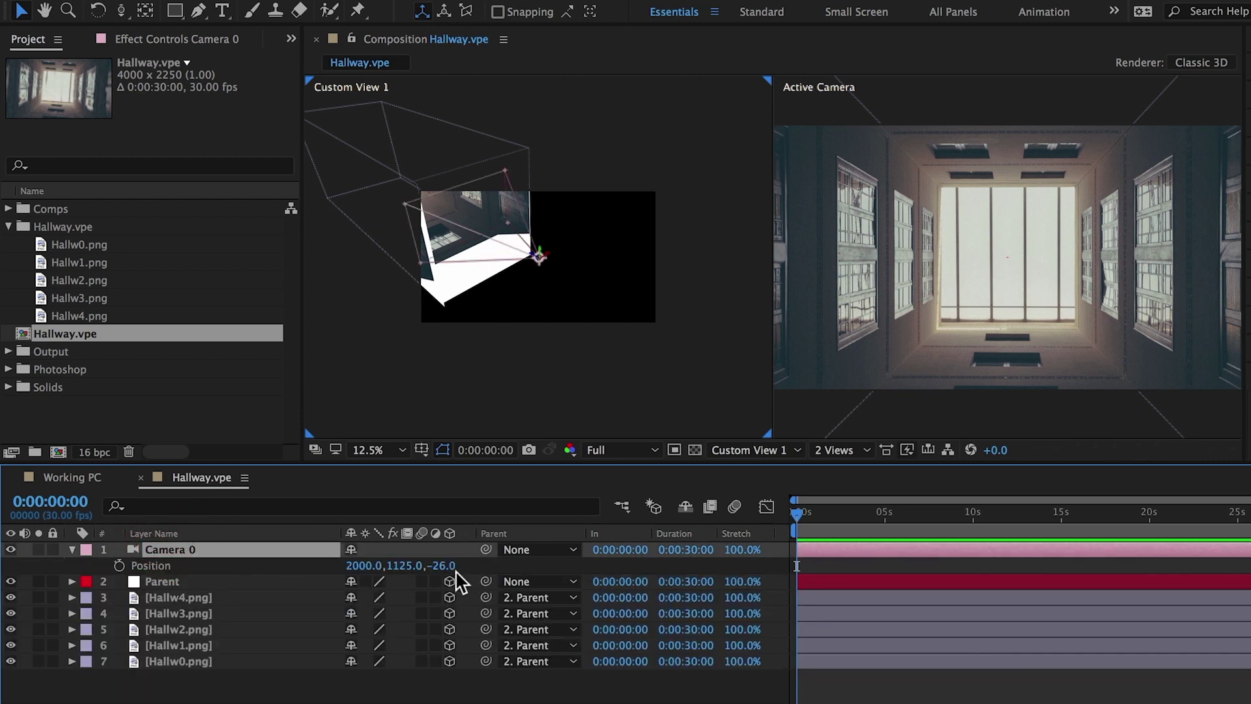
drag(456, 569, 897, 525)
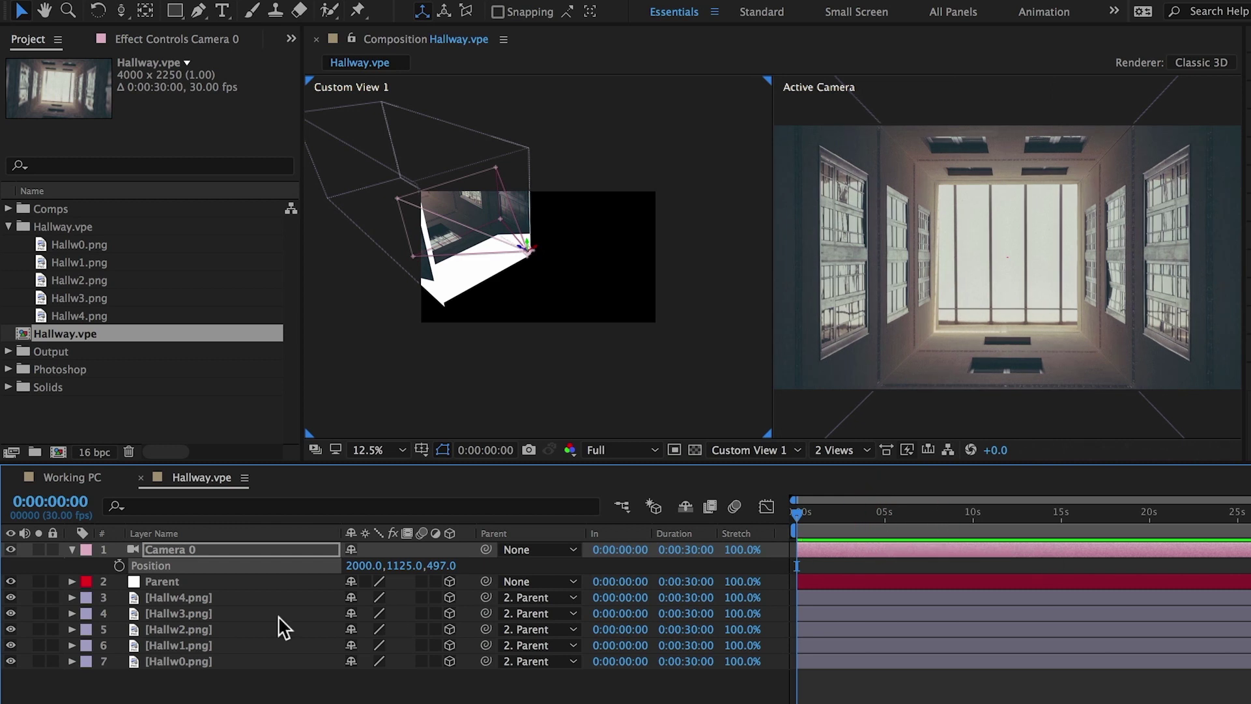
- Change Camera 0's type to One-Node Camera in its camera settings
double_click(193, 547)
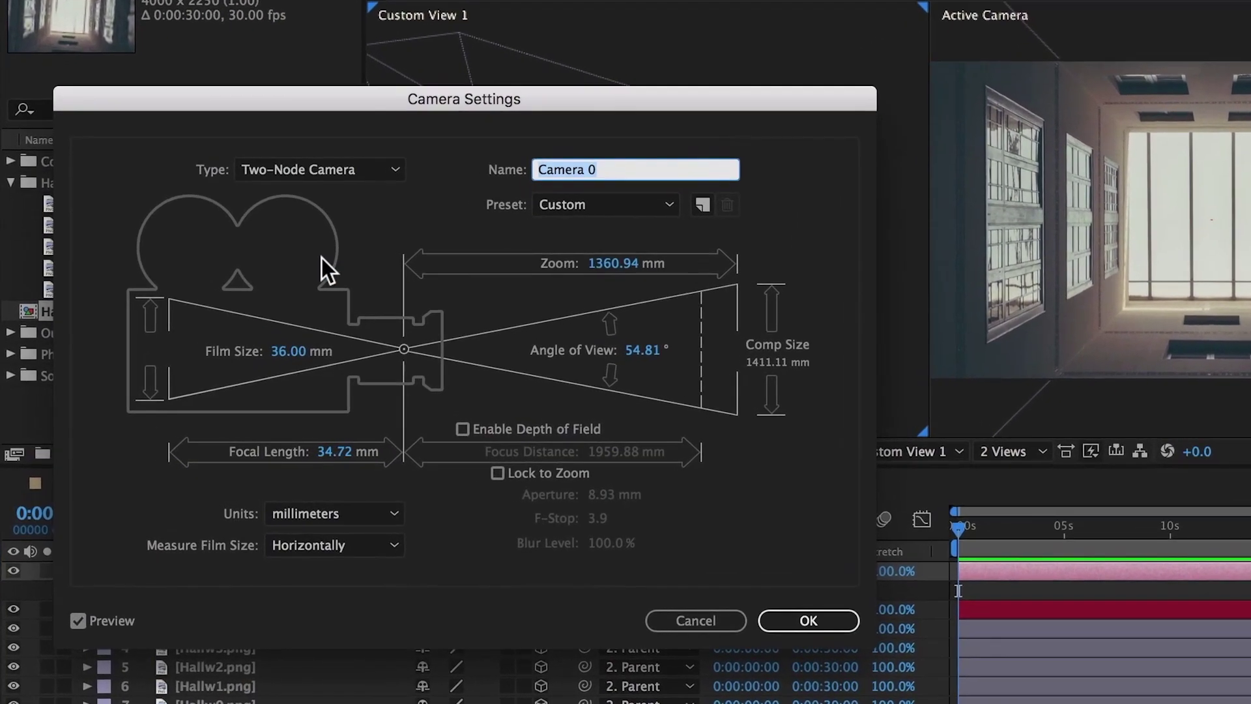
click(399, 154)
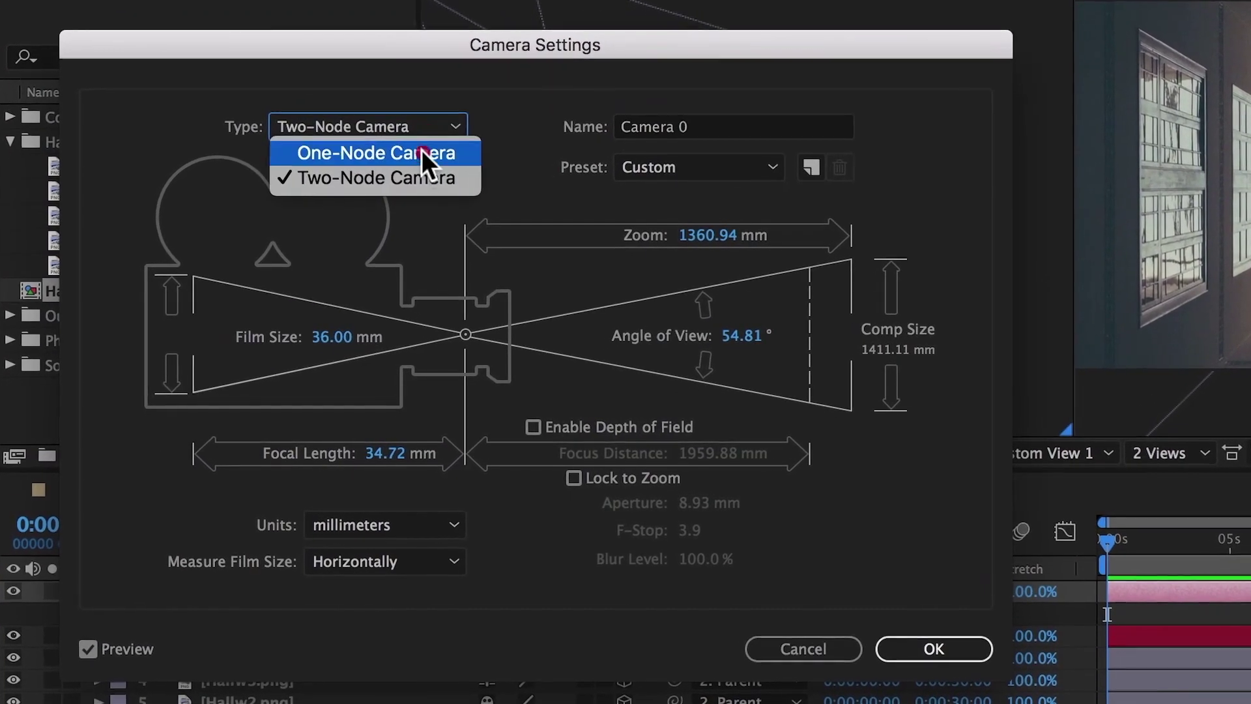
click(417, 152)
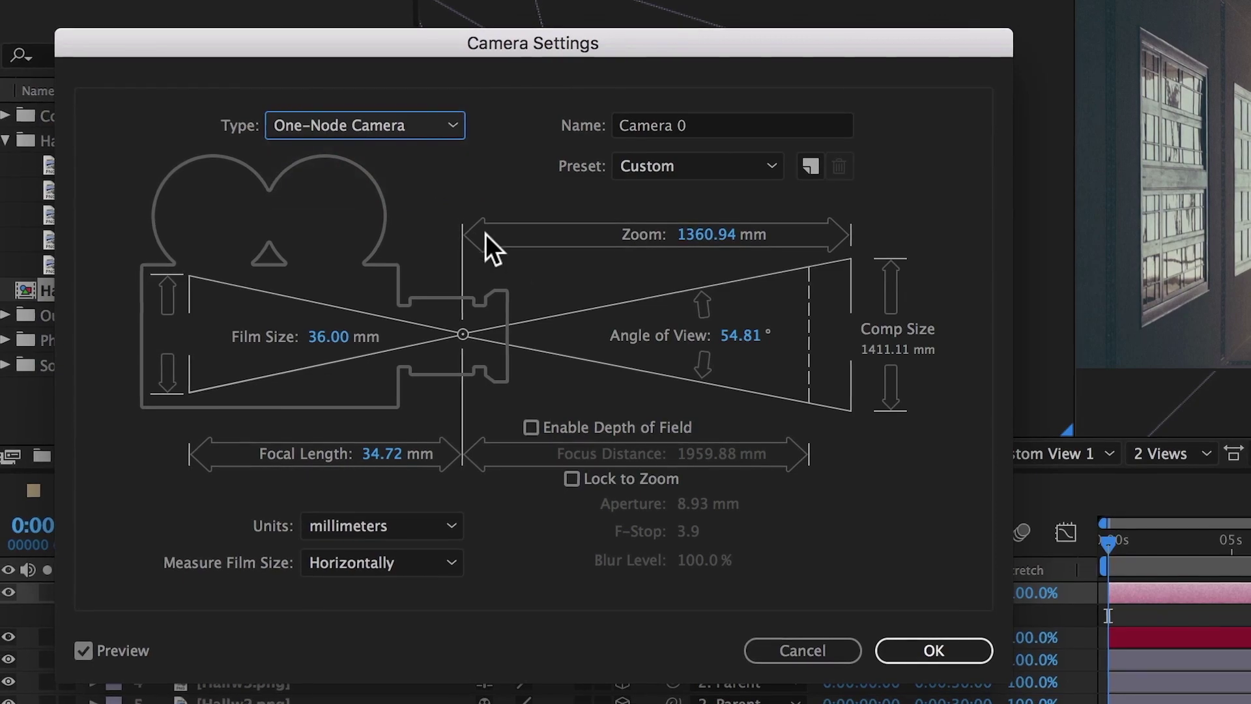
click(969, 651)
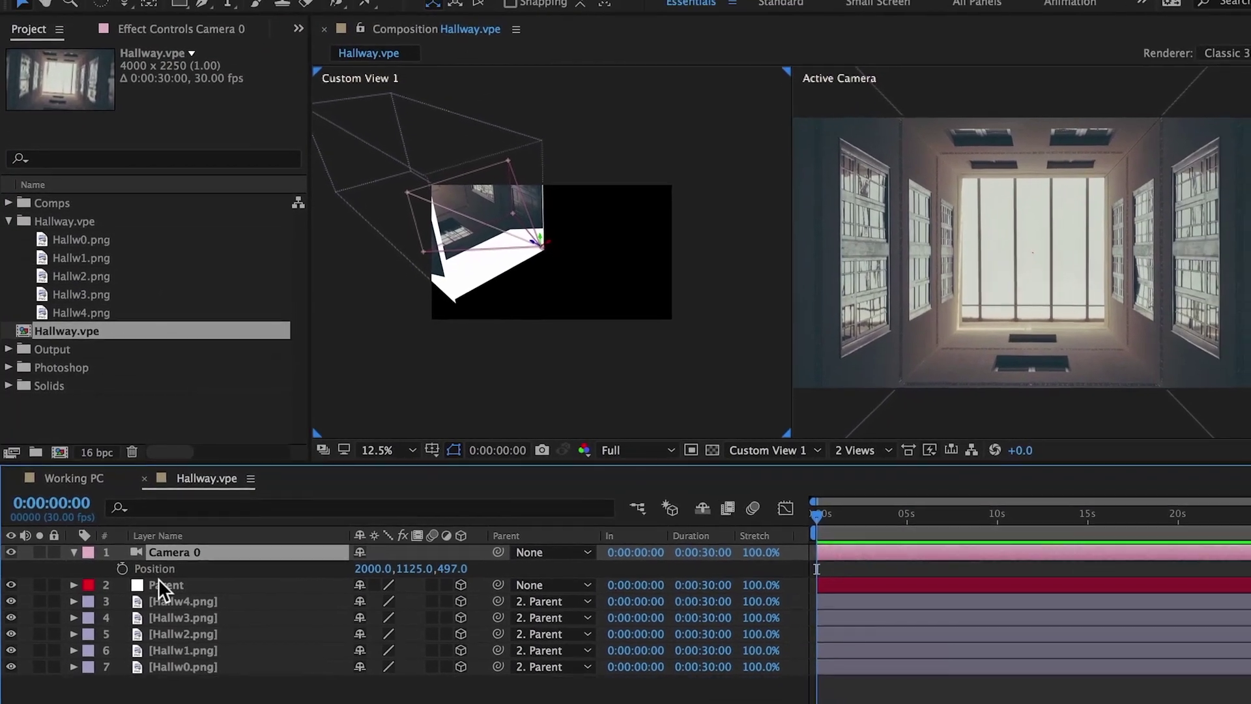
- Pre-compose the Parent null and the five Hallw layers as "Hallway PC" and enable Collapse Transformations on it
click(178, 598)
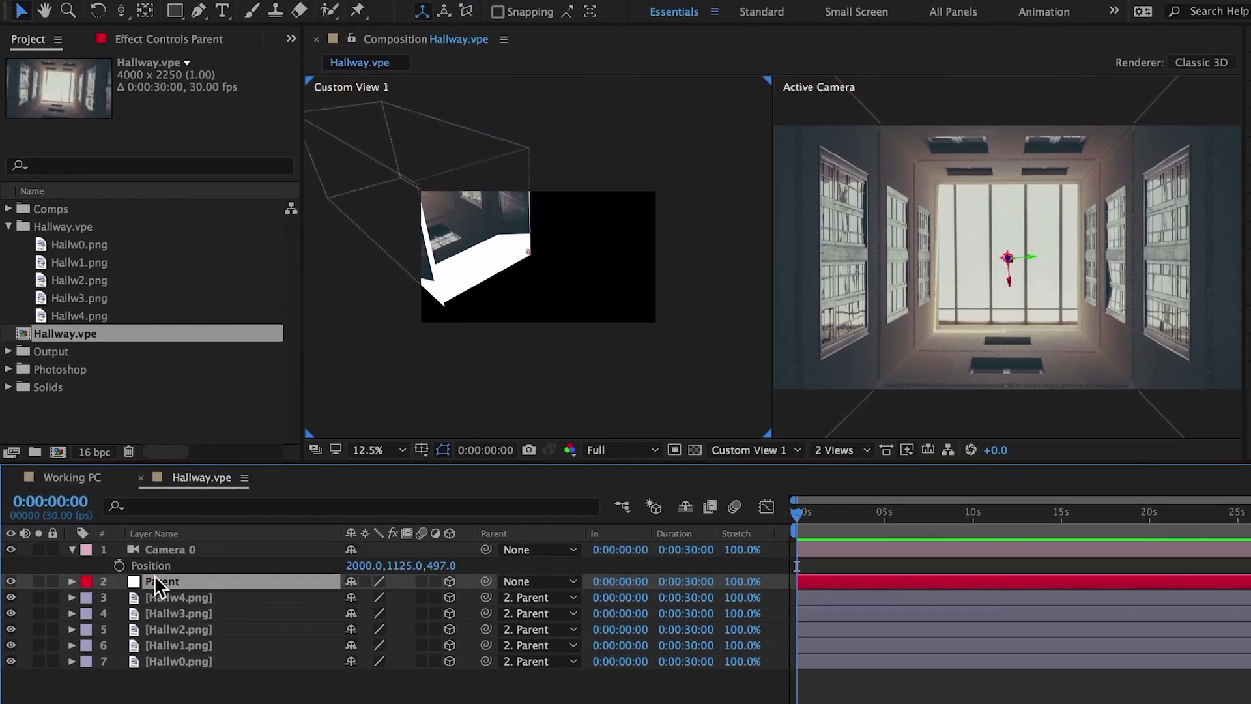
shift+click(205, 660)
right_click(195, 598)
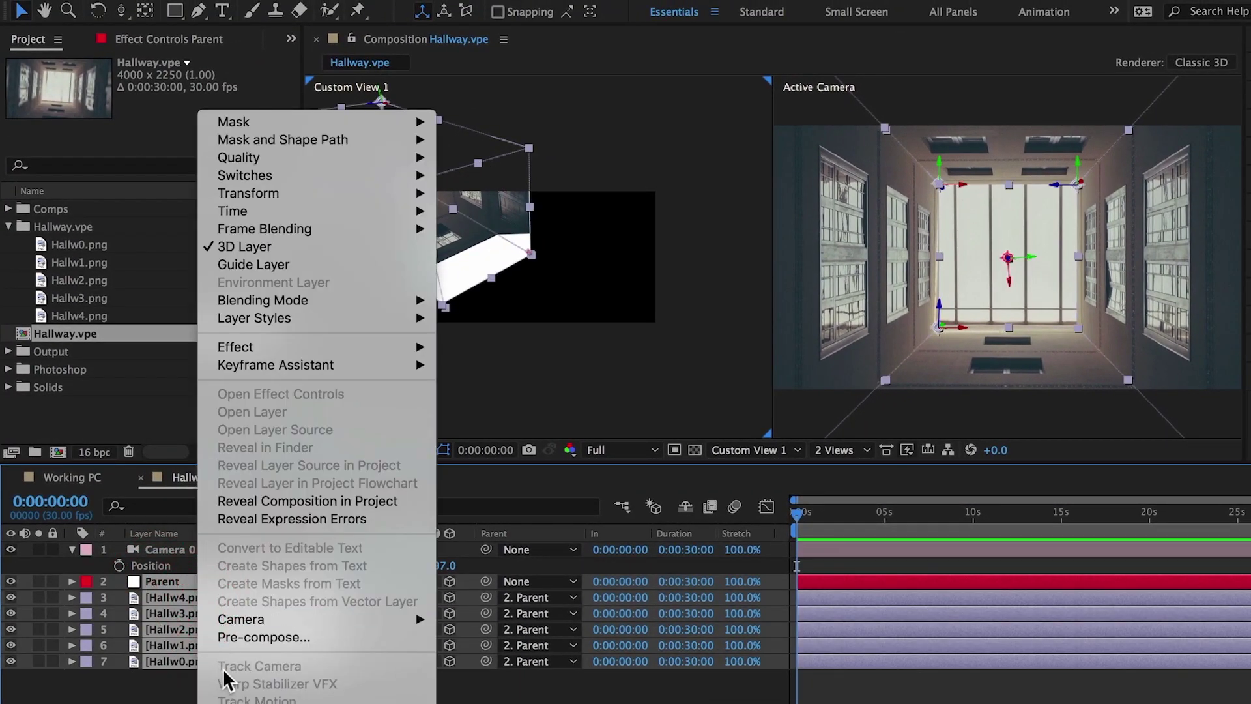
click(241, 638)
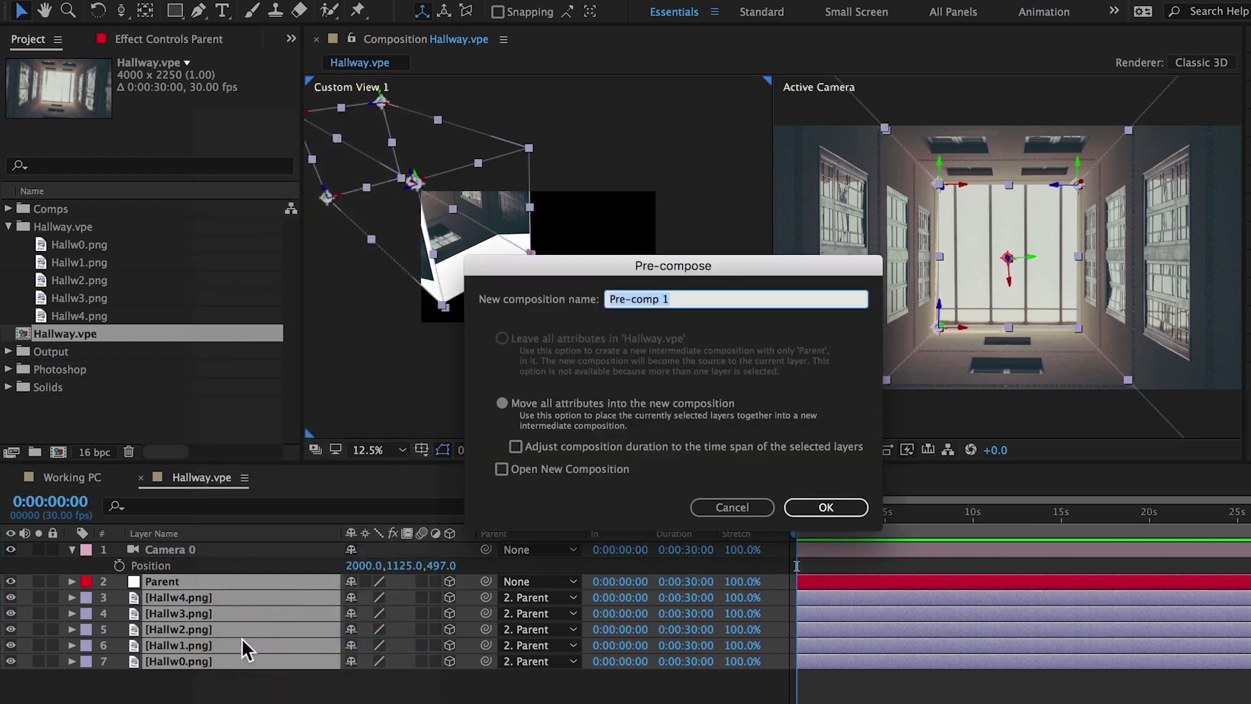
text(Hallway PC)
key(Return)
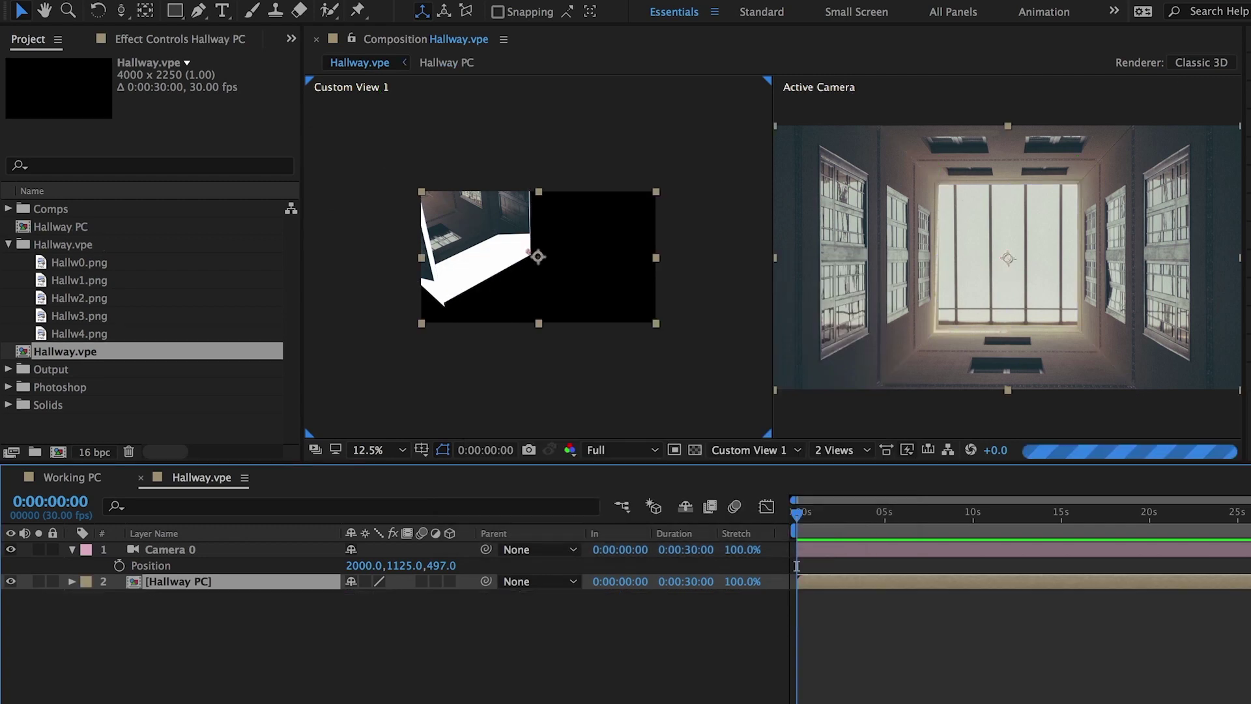
click(366, 582)
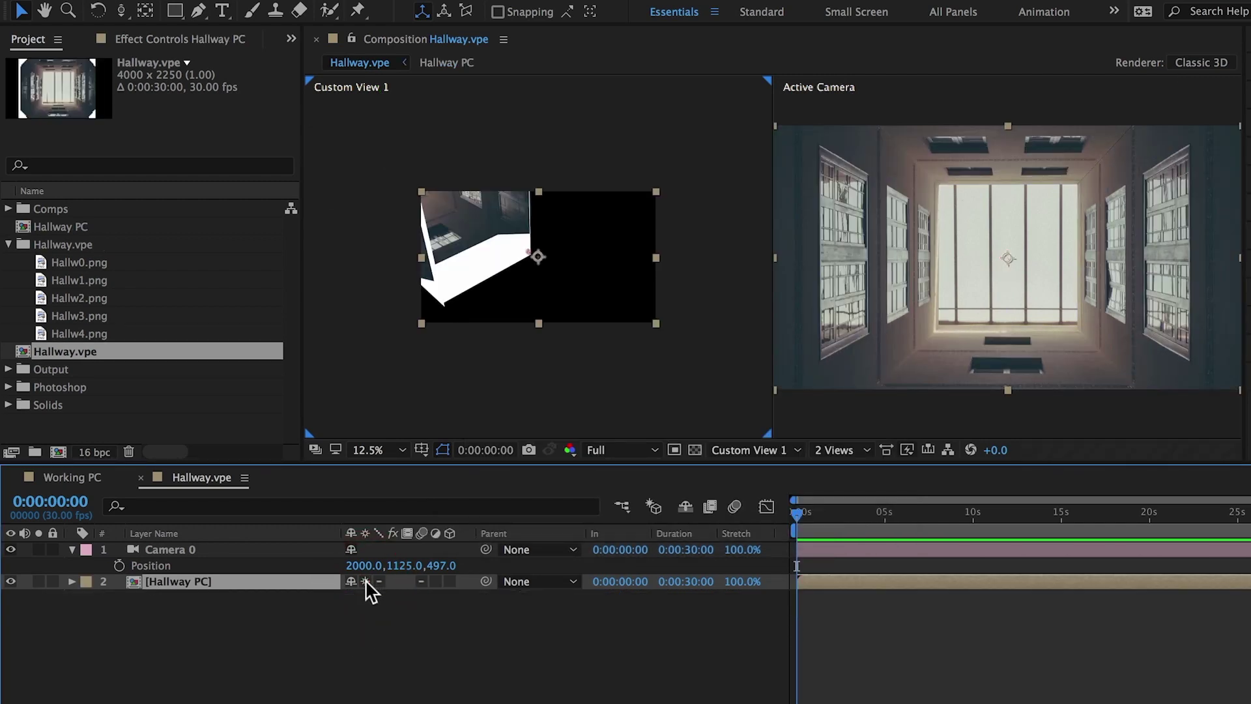
- Pull Camera 0 back out of the hallway to a Z position of -676
click(247, 552)
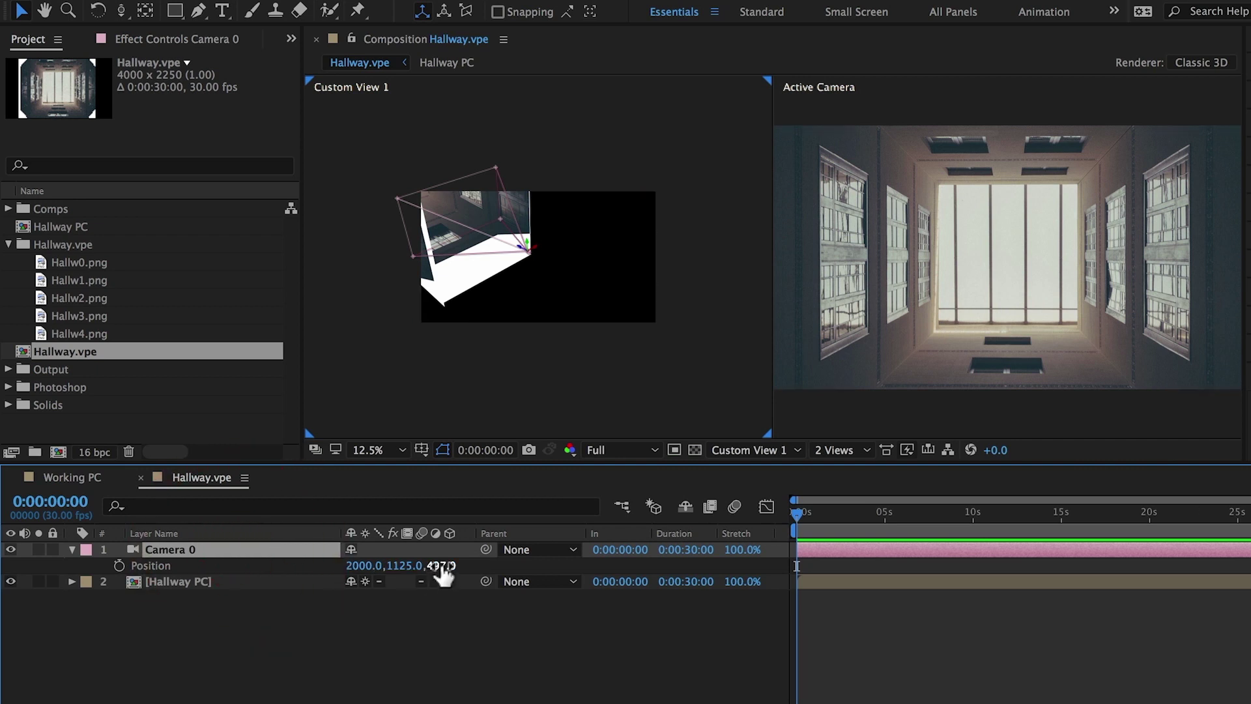
drag(445, 574, 61, 615)
drag(438, 566, 270, 596)
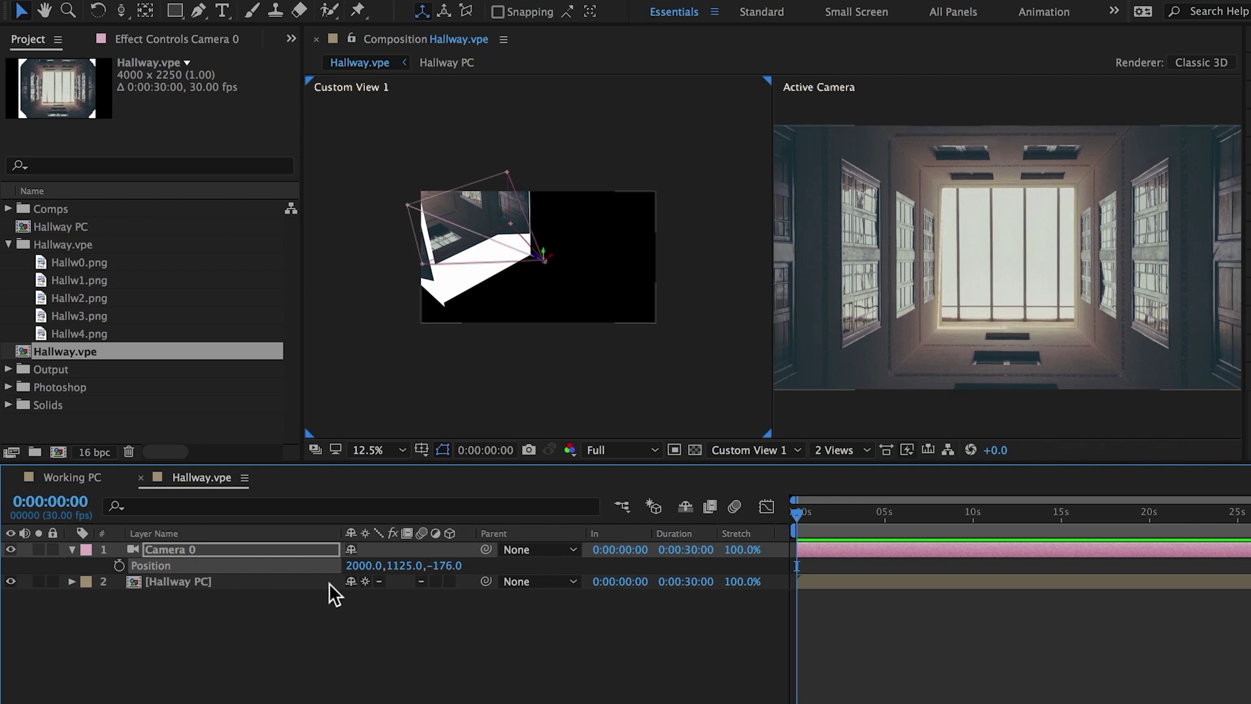
drag(456, 566, 29, 586)
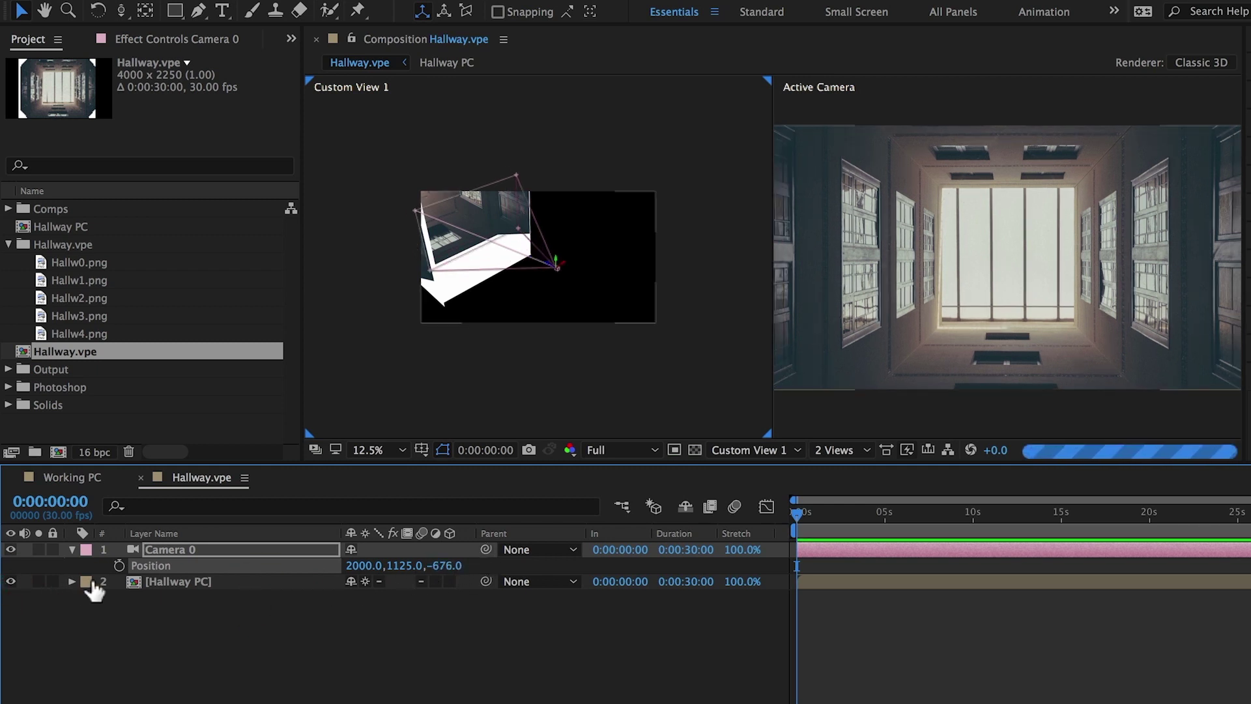
- Collapse the Hallway.vpe folder and import astronaut.psd from the Vanishing_Point folder as footage with merged layers
click(8, 245)
click(91, 369)
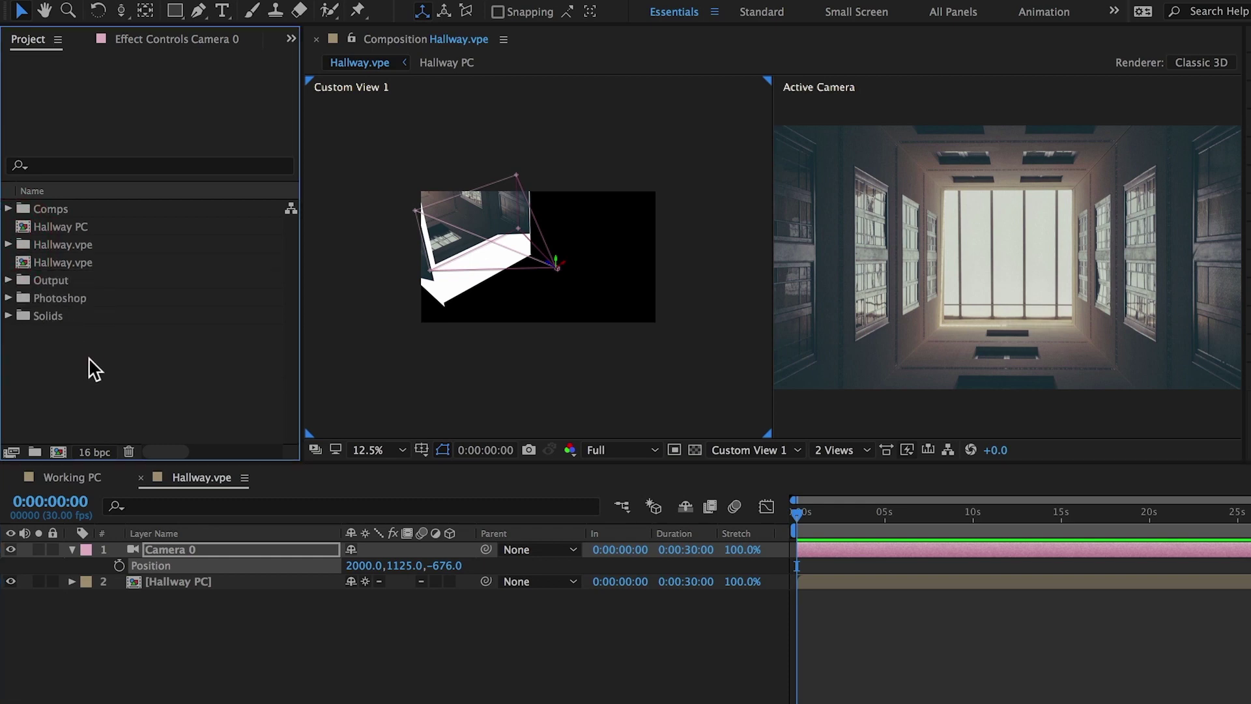
double_click(88, 373)
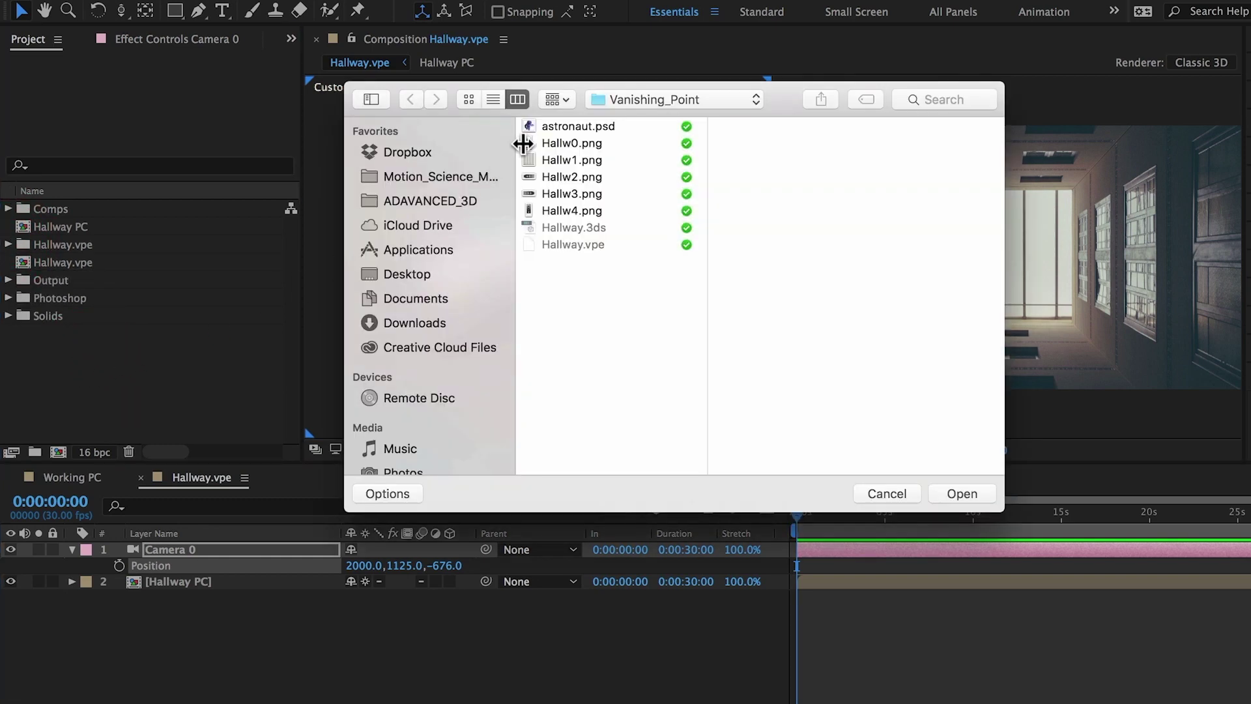
click(542, 127)
click(955, 490)
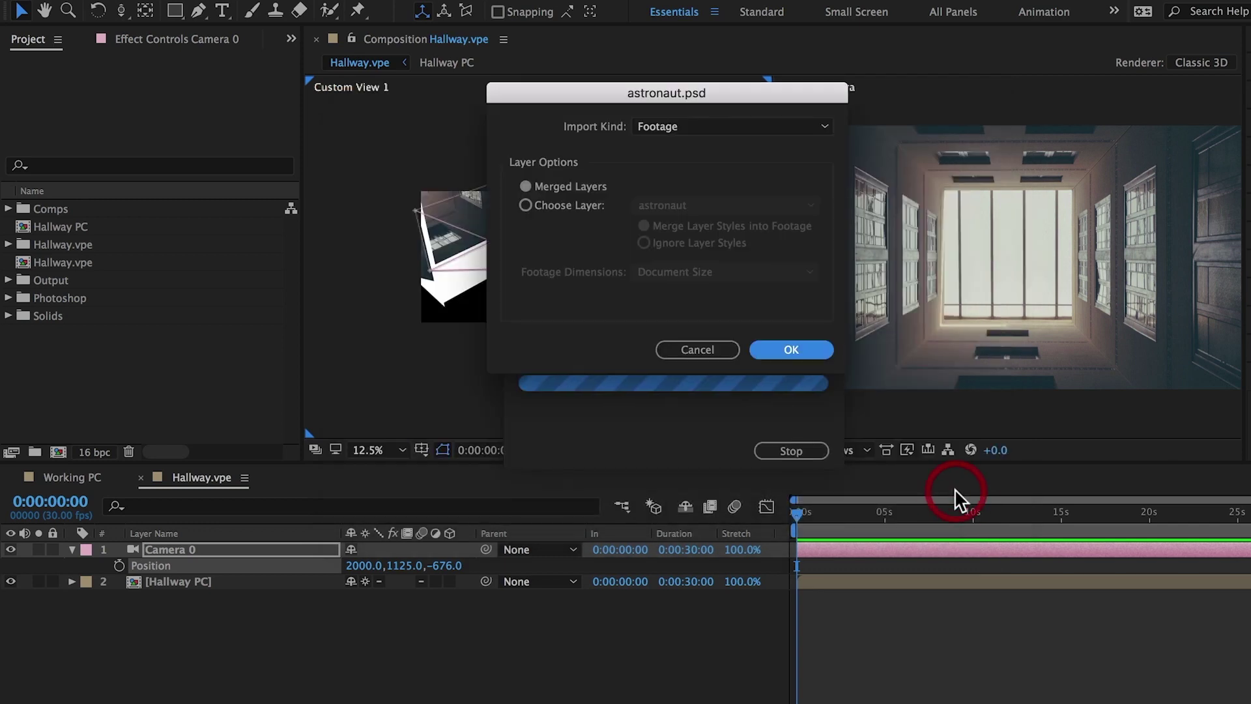
click(816, 349)
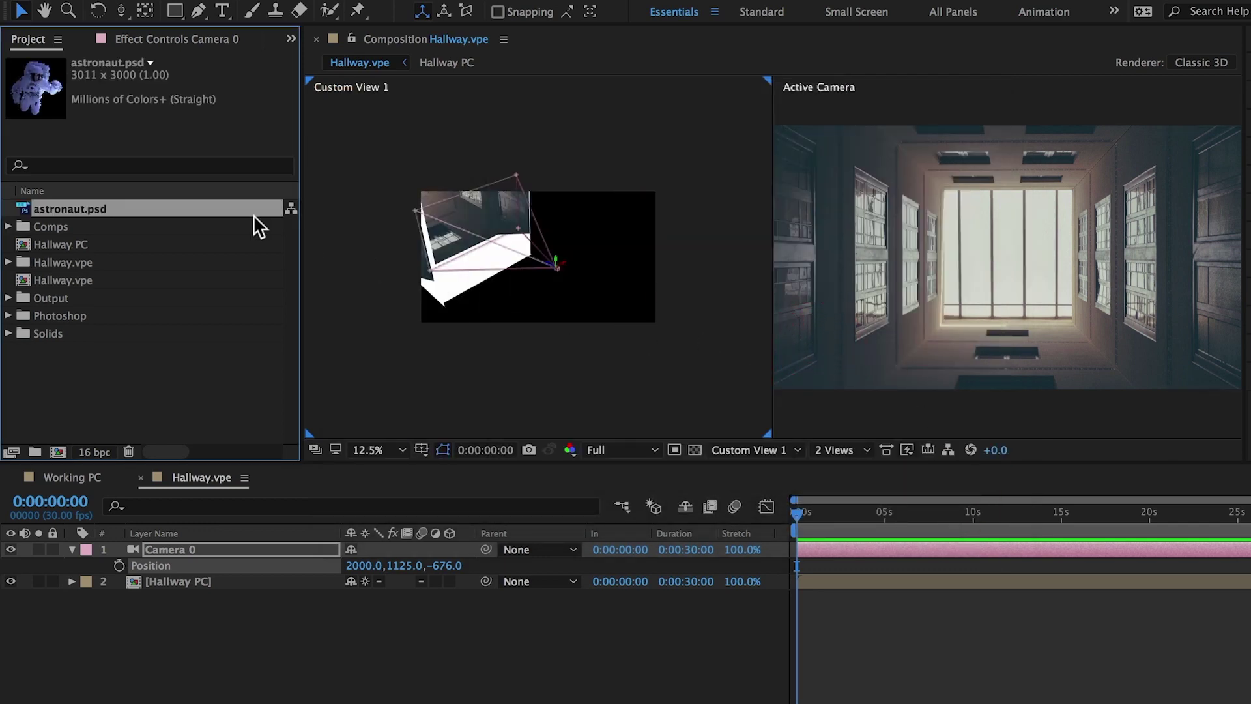
- Create a 2000 x 2000 px, 30 fps, 10-second composition named "Astronaut PC"
click(56, 209)
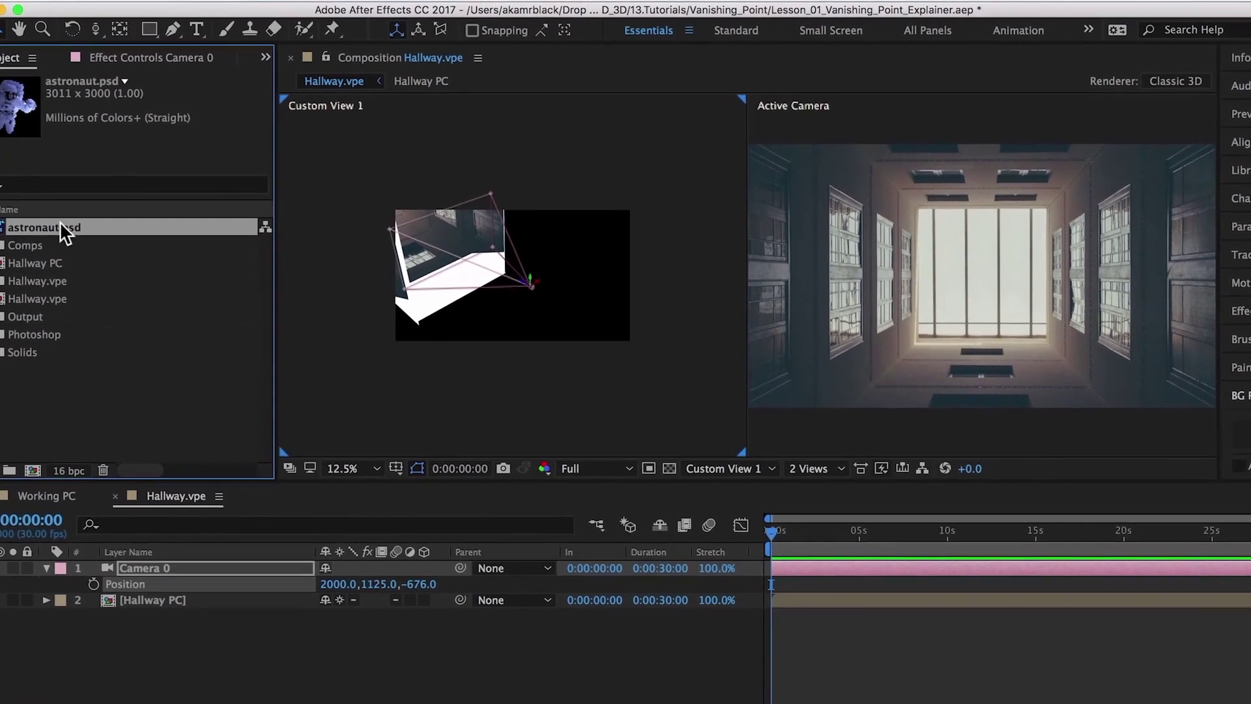
click(241, 8)
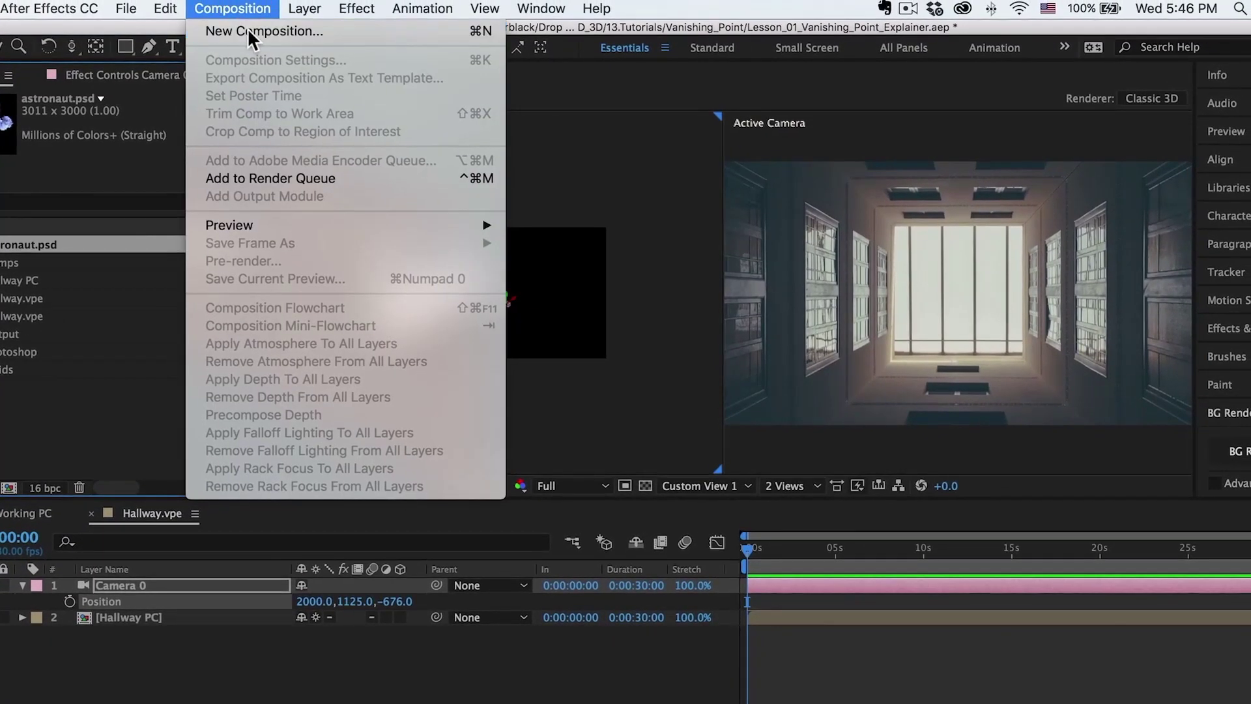
click(249, 31)
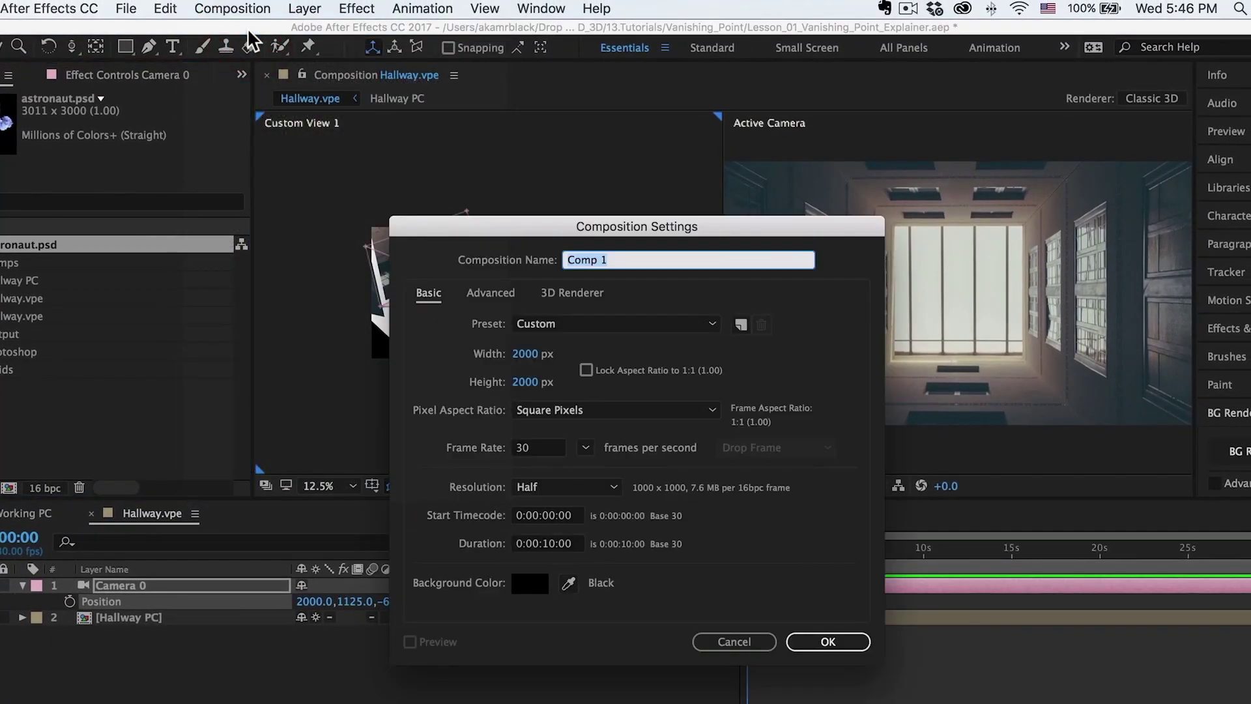
text(As)
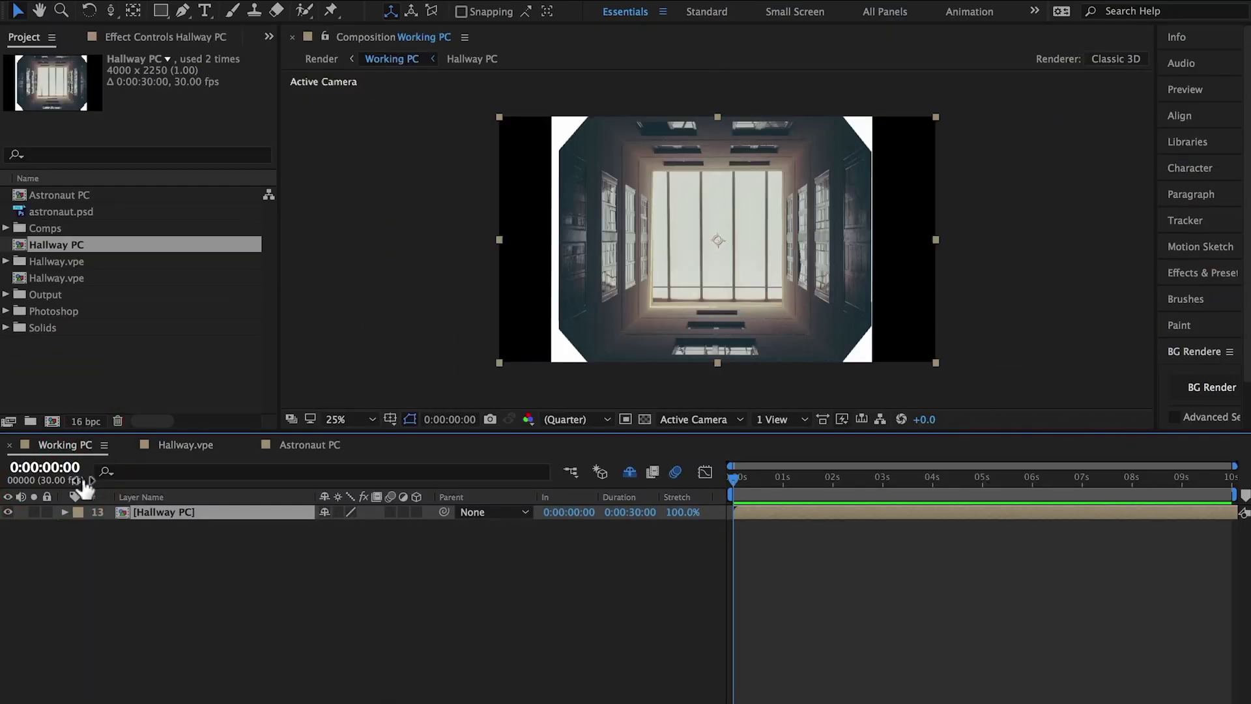
- Place Astronaut PC as a 3D layer between Camera 0 and Hallway PC in the Hallway.vpe composition and adjust its scale
click(170, 447)
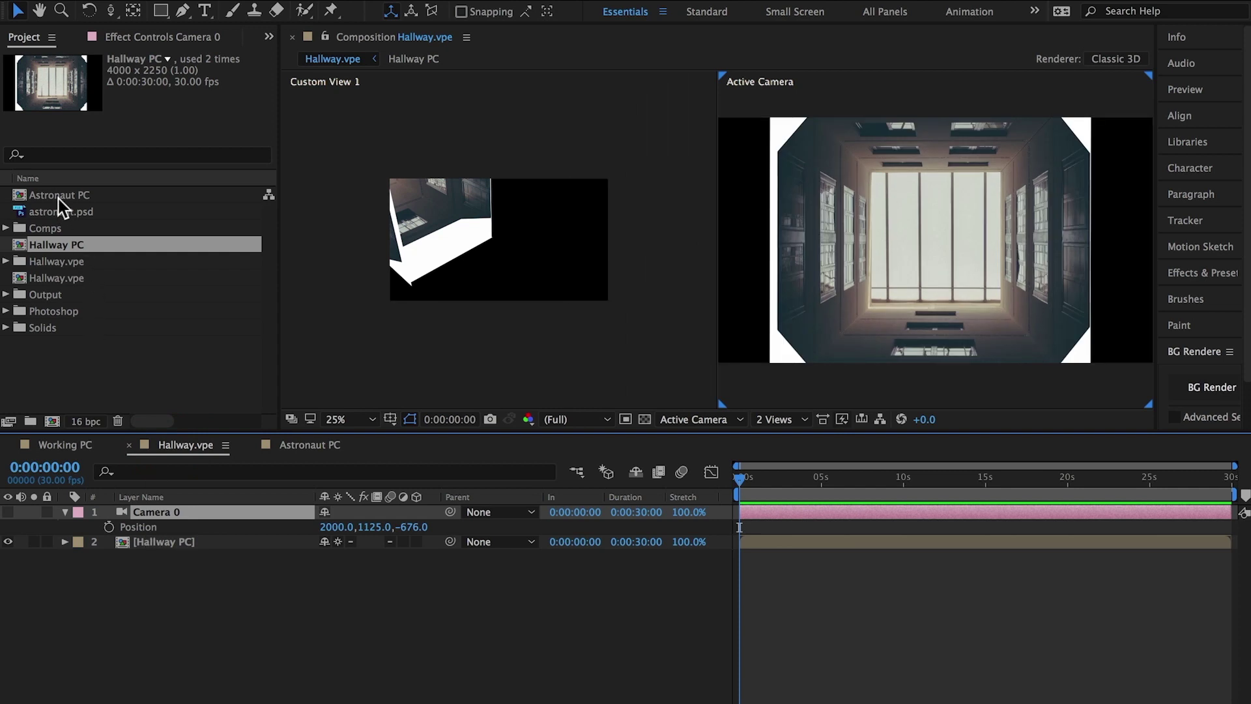
drag(58, 198, 142, 539)
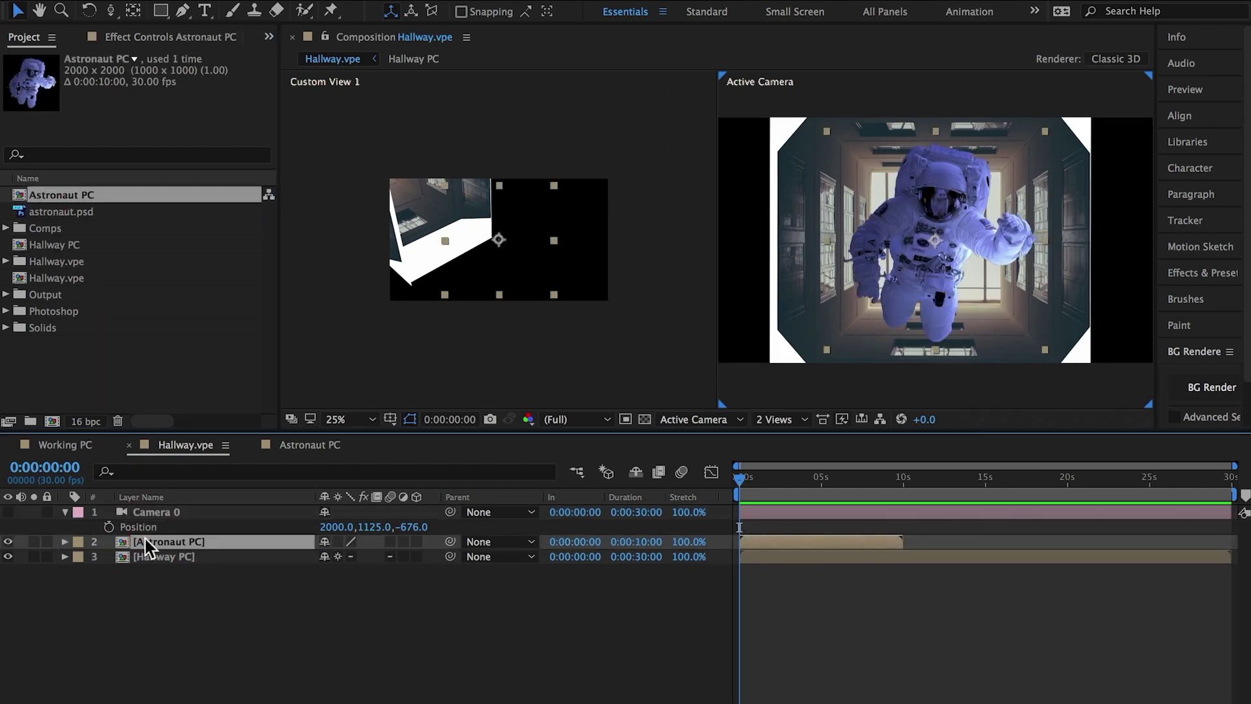
click(416, 542)
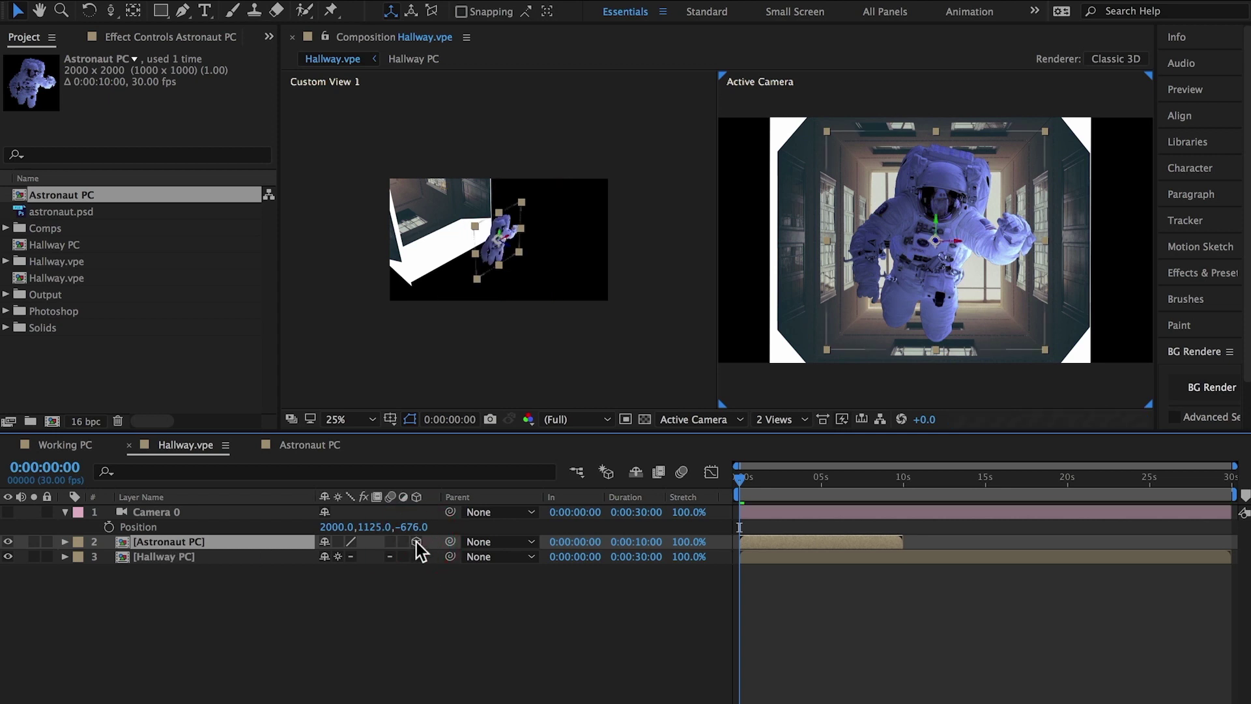
key(s)
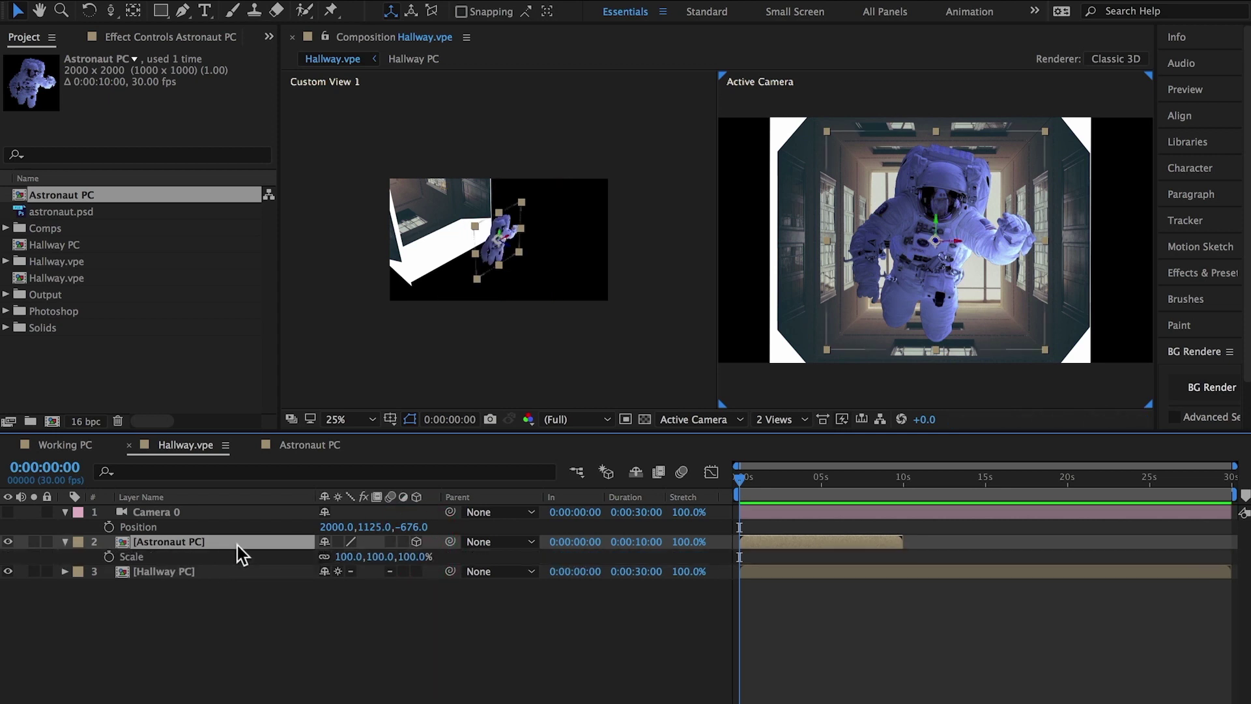
mouse_move(379, 561)
mouse_down()
mouse_move(343, 575)
mouse_move(381, 552)
mouse_up()
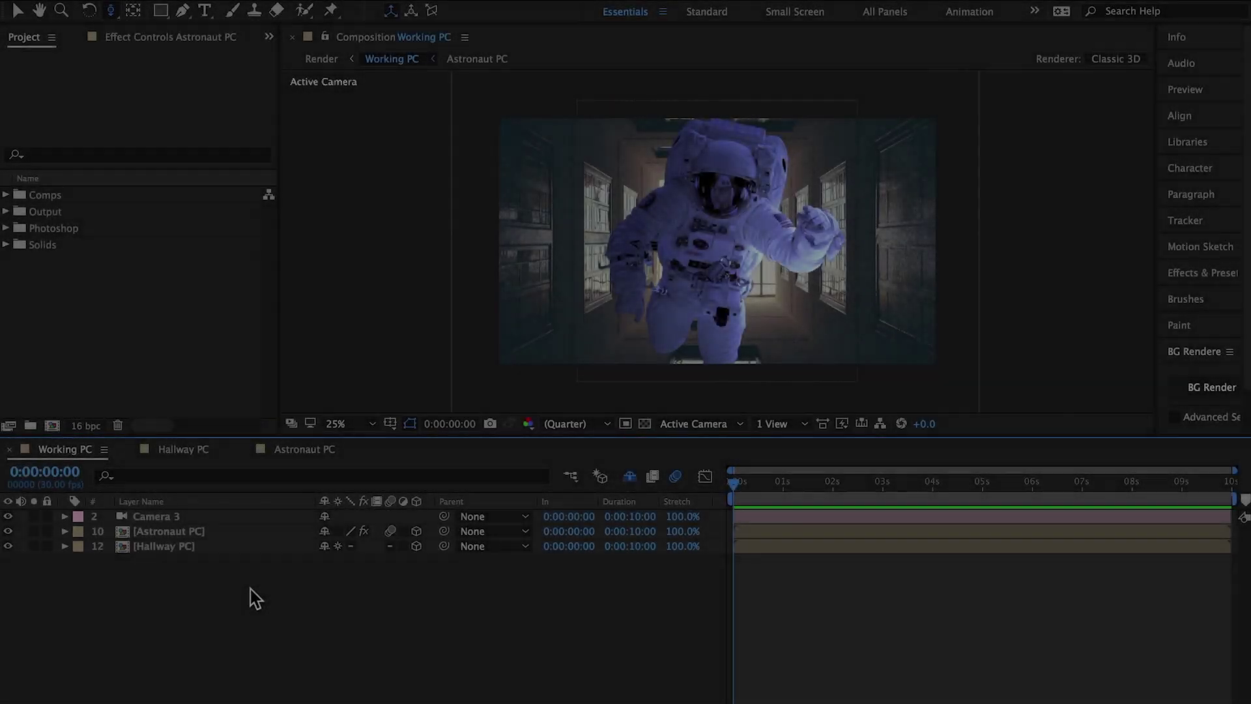
- In the Working PC composition, push the Astronaut PC layer back down the hallway to a Z position of 4203
click(225, 531)
key(p)
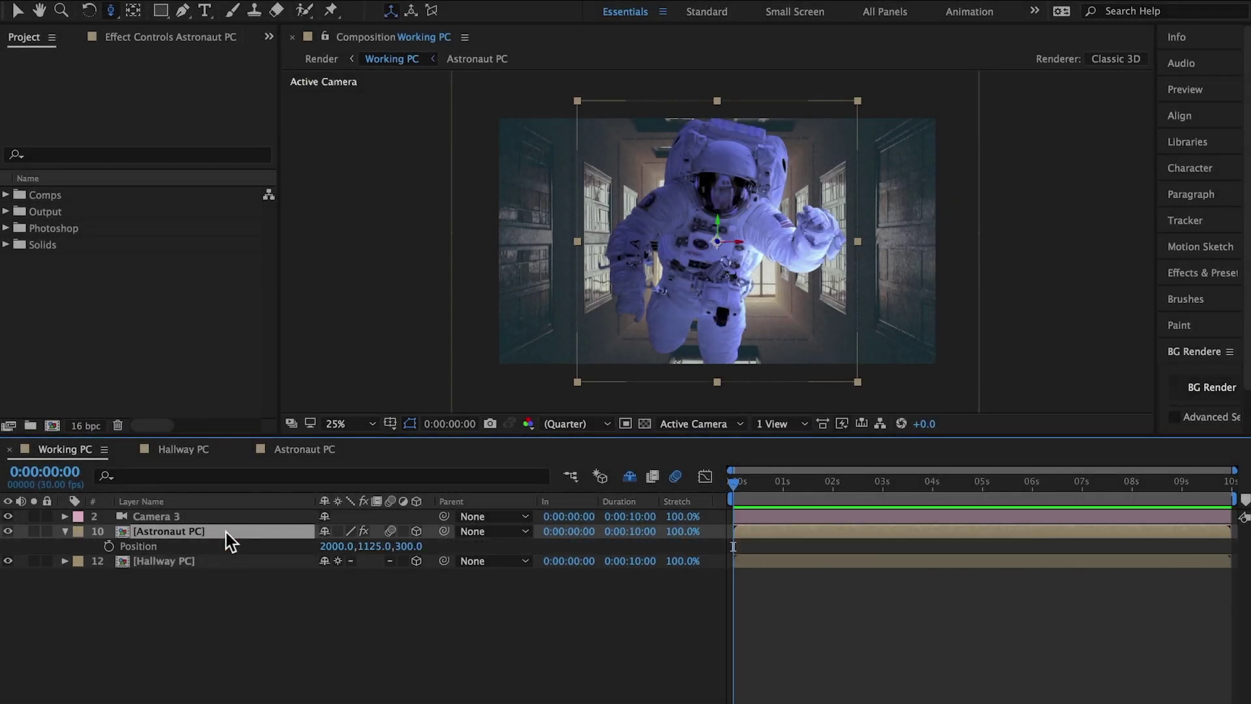
drag(405, 547, 841, 541)
mouse_move(402, 558)
mouse_down()
mouse_move(1014, 539)
mouse_move(410, 537)
mouse_up()
drag(649, 534, 437, 553)
drag(570, 545, 846, 526)
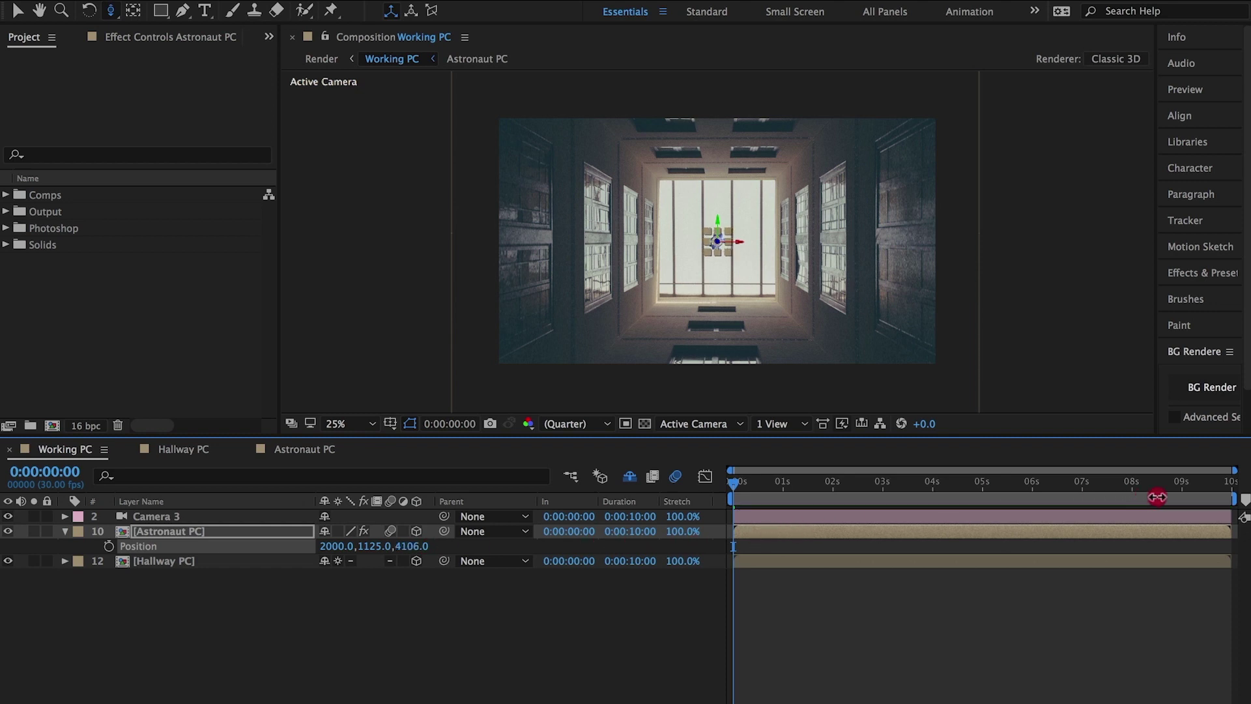
click(1194, 498)
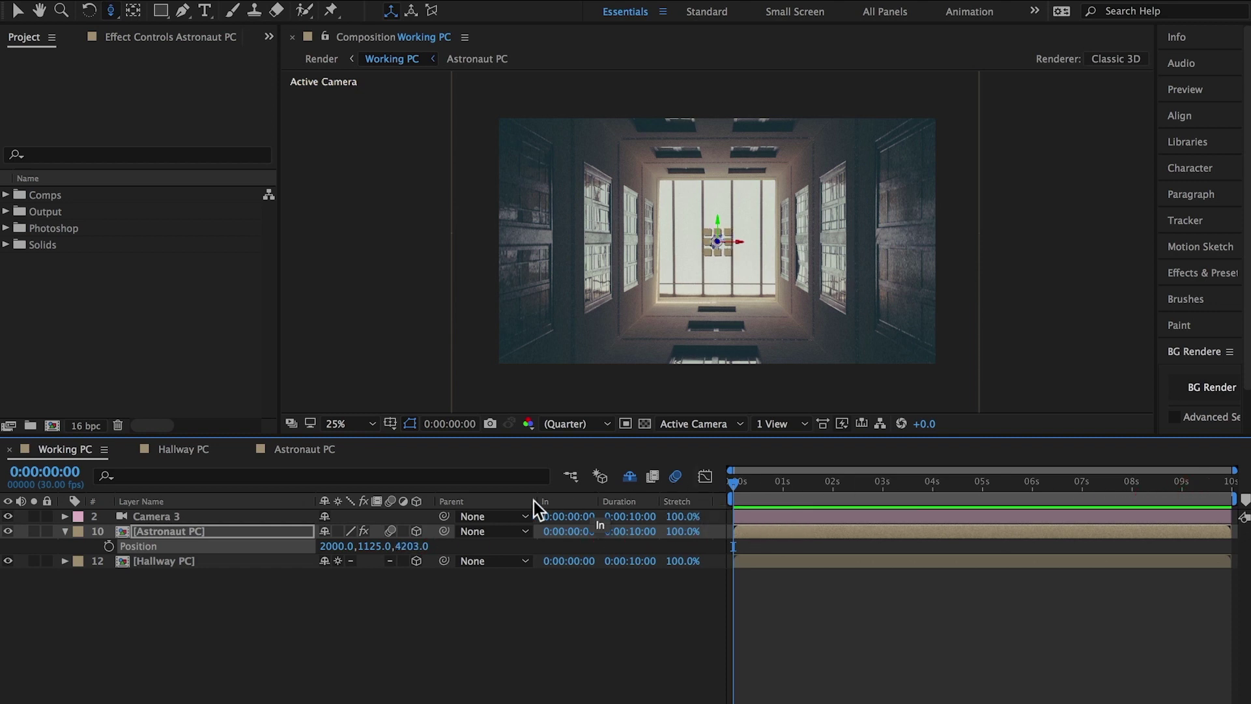
- Set the Astronaut PC layer's scale to 40% and collapse its properties
click(202, 527)
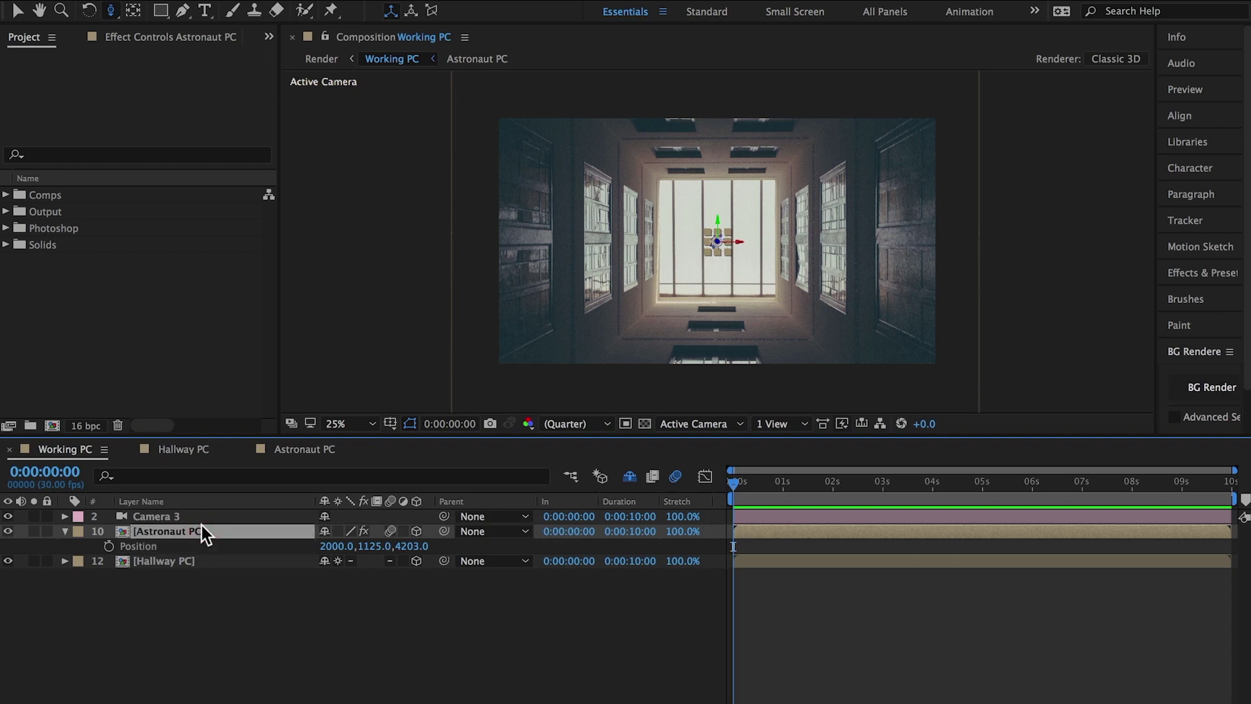
key(s)
click(340, 550)
text(40)
key(Return)
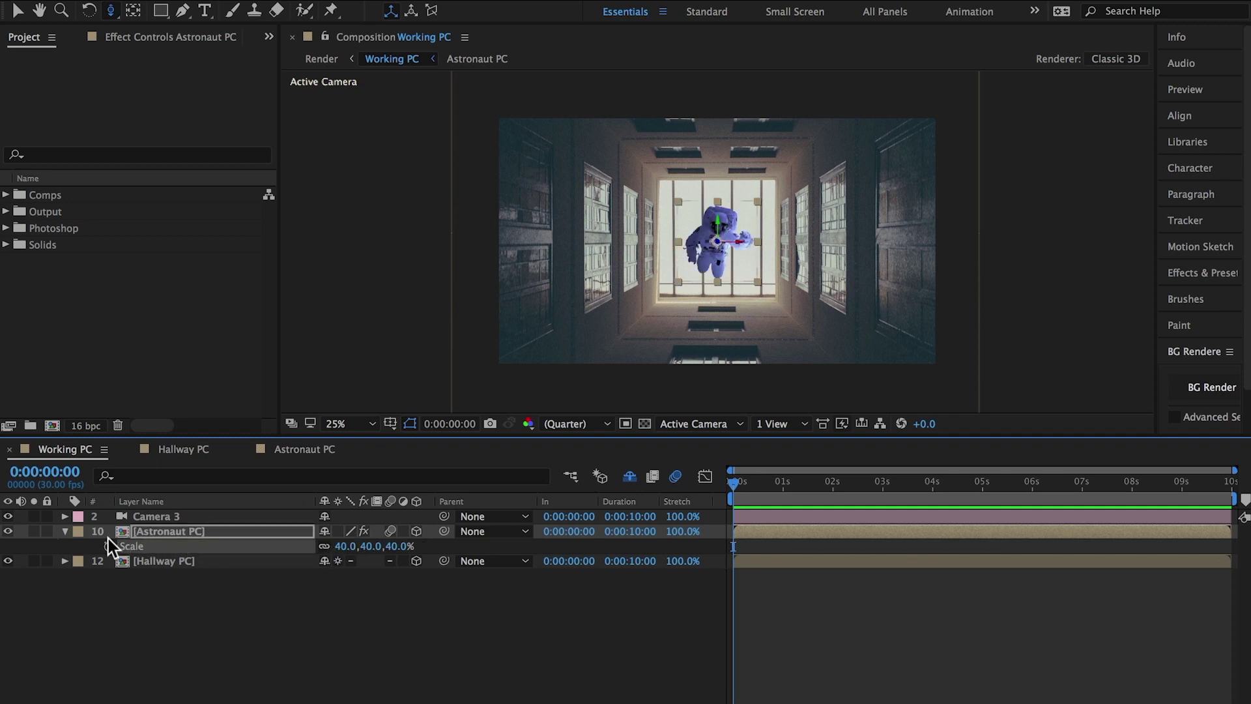
click(67, 530)
- Keyframe Camera 3's Position at the first frame, dolly it forward to about Z 1431 at 0:00:09:29, and preview the move
click(142, 518)
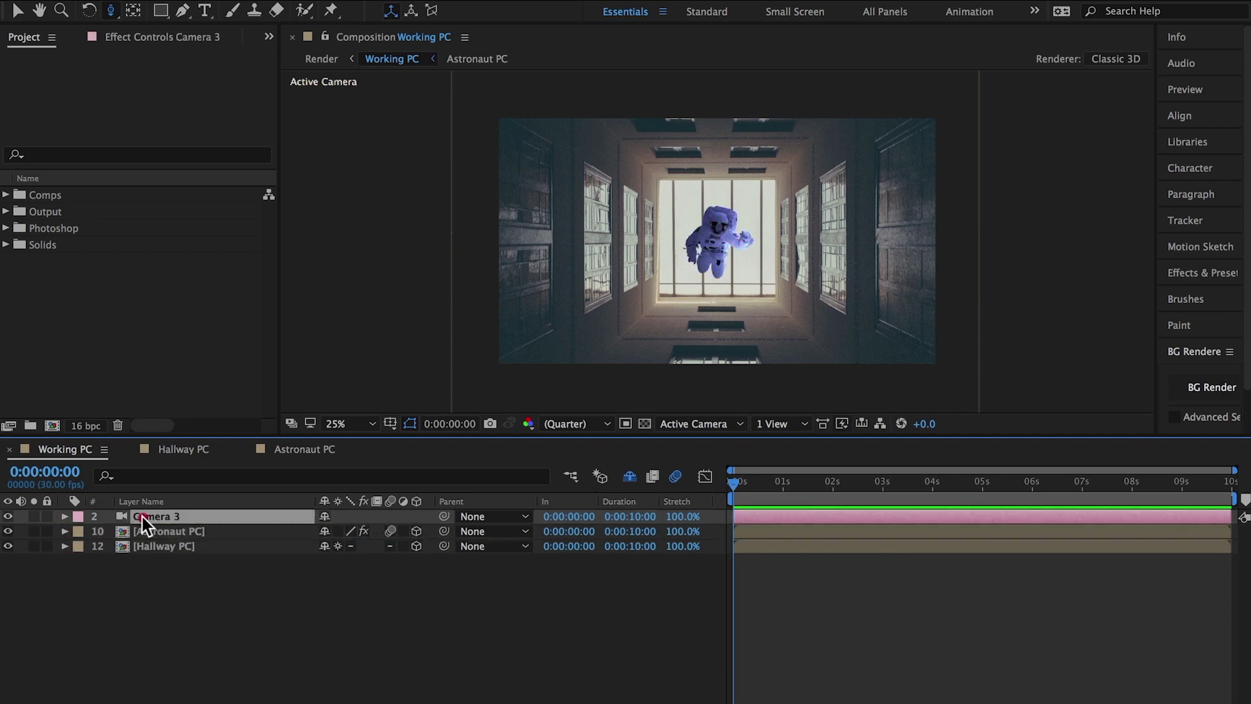
key(p)
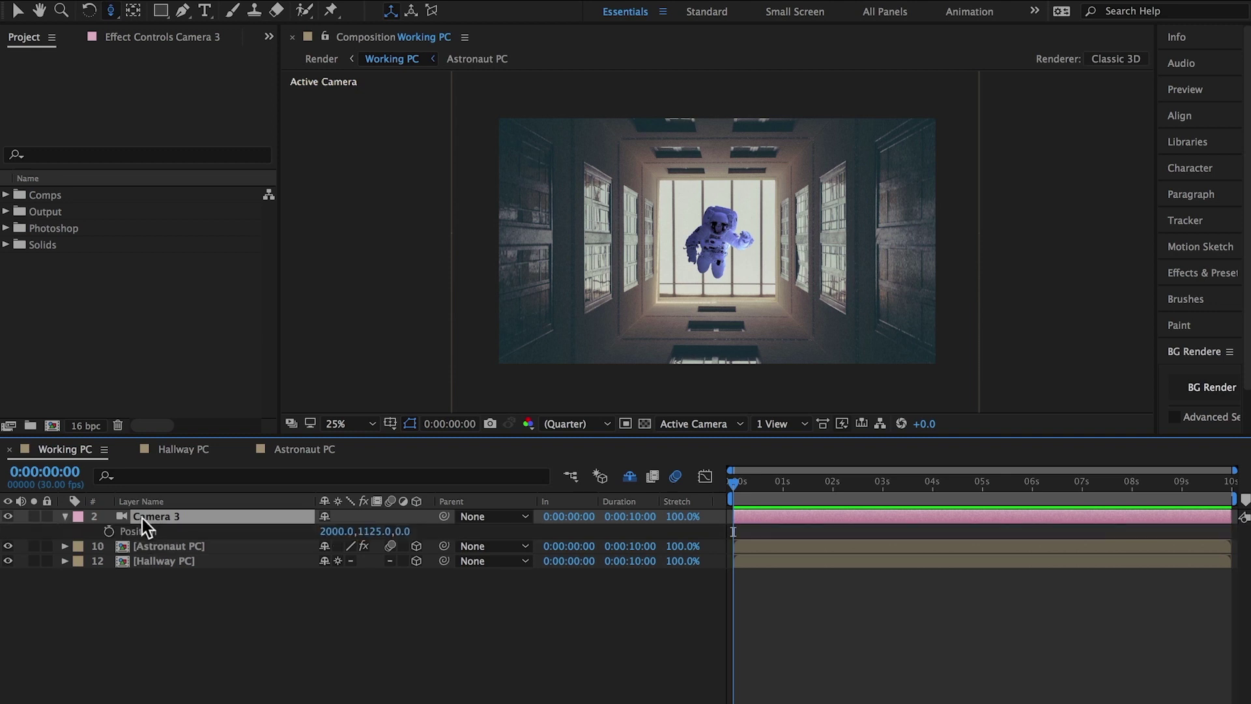
click(112, 531)
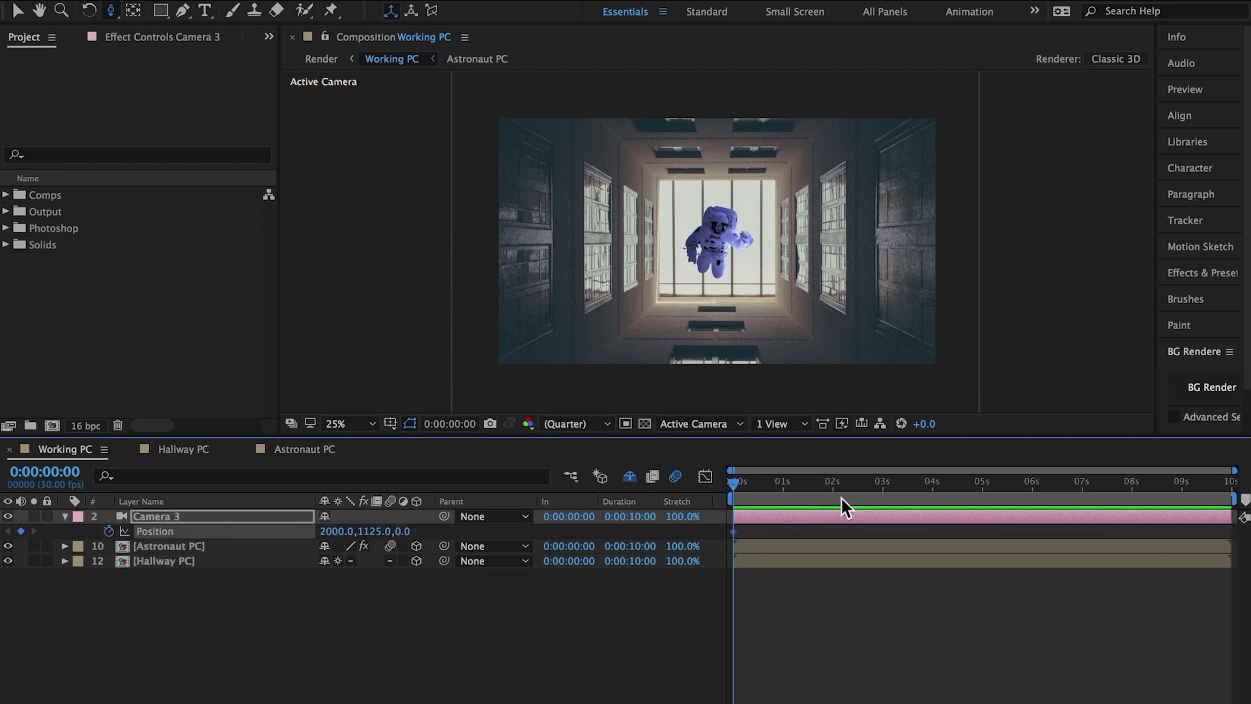
drag(1112, 505, 1247, 518)
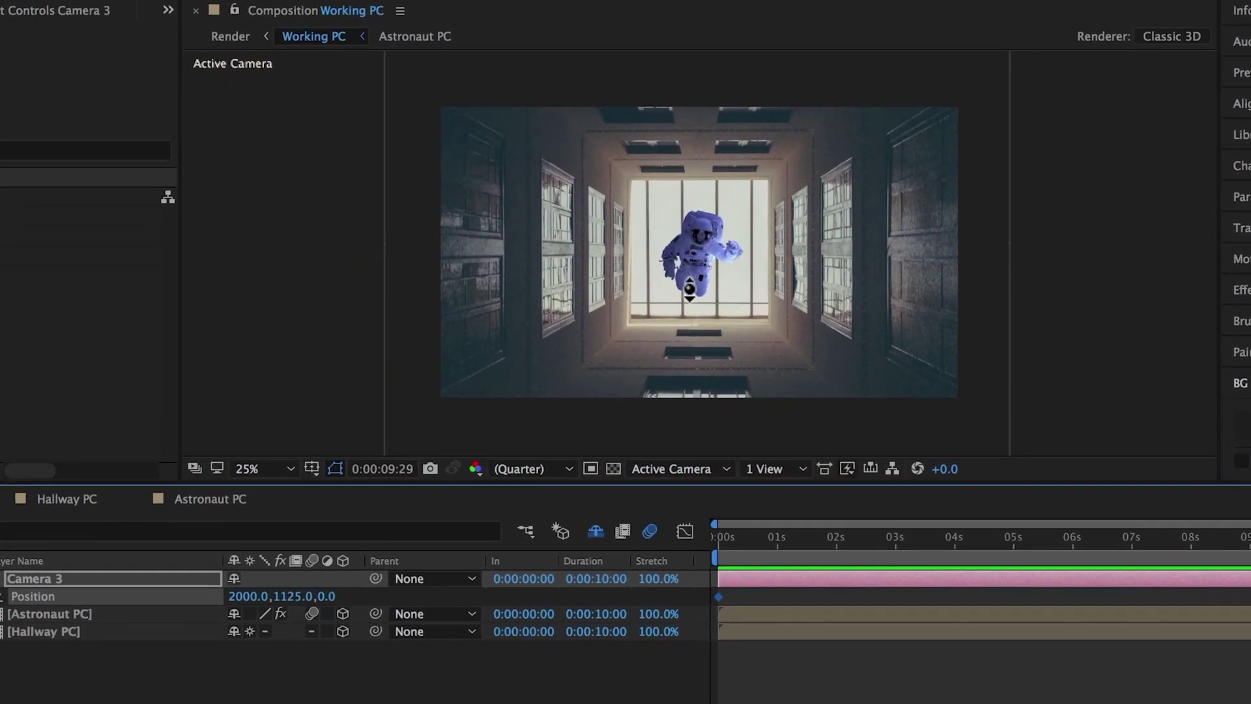
drag(681, 326, 708, 199)
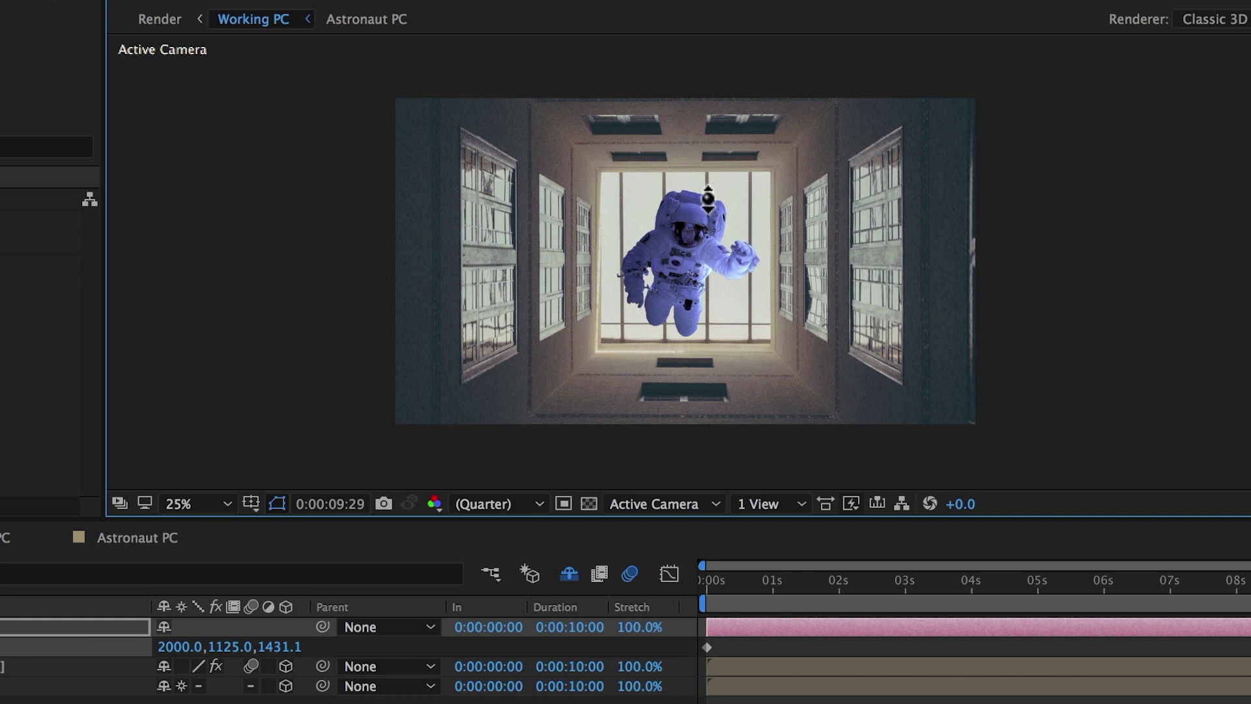
key(space)
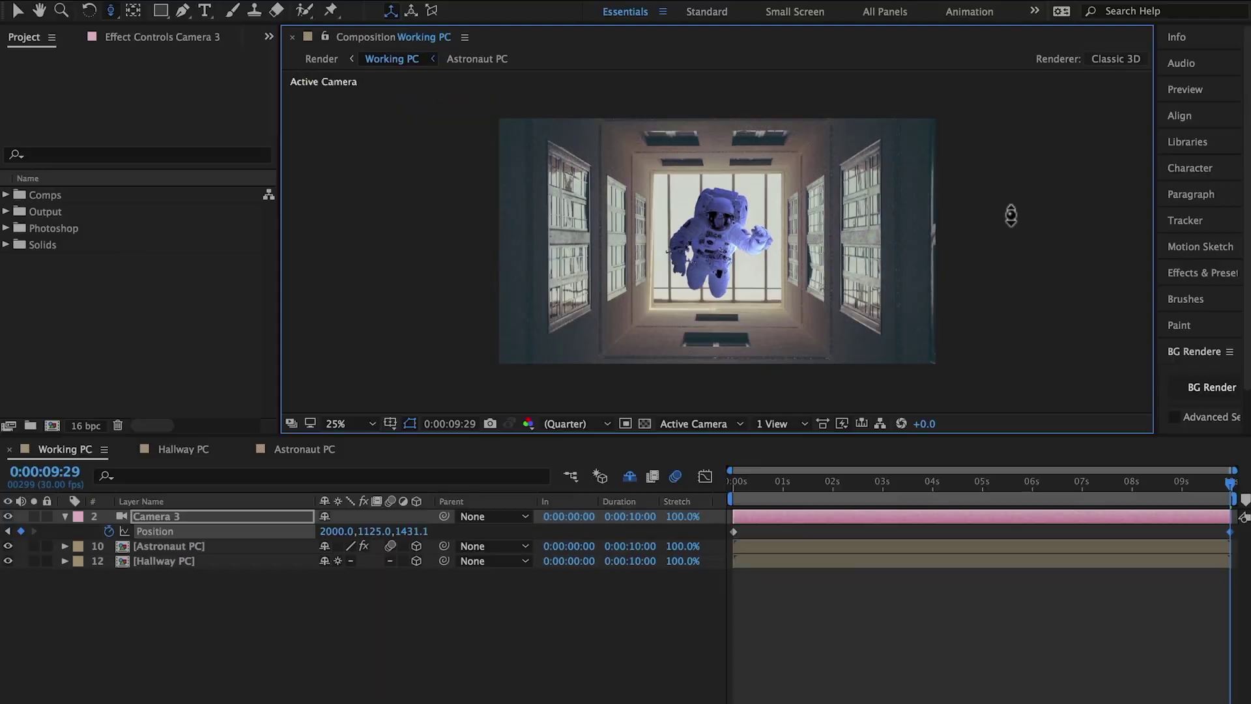
- Add a Z Rotation keyframe of 8° to Camera 3 at the first frame
key(r)
drag(782, 479, 735, 482)
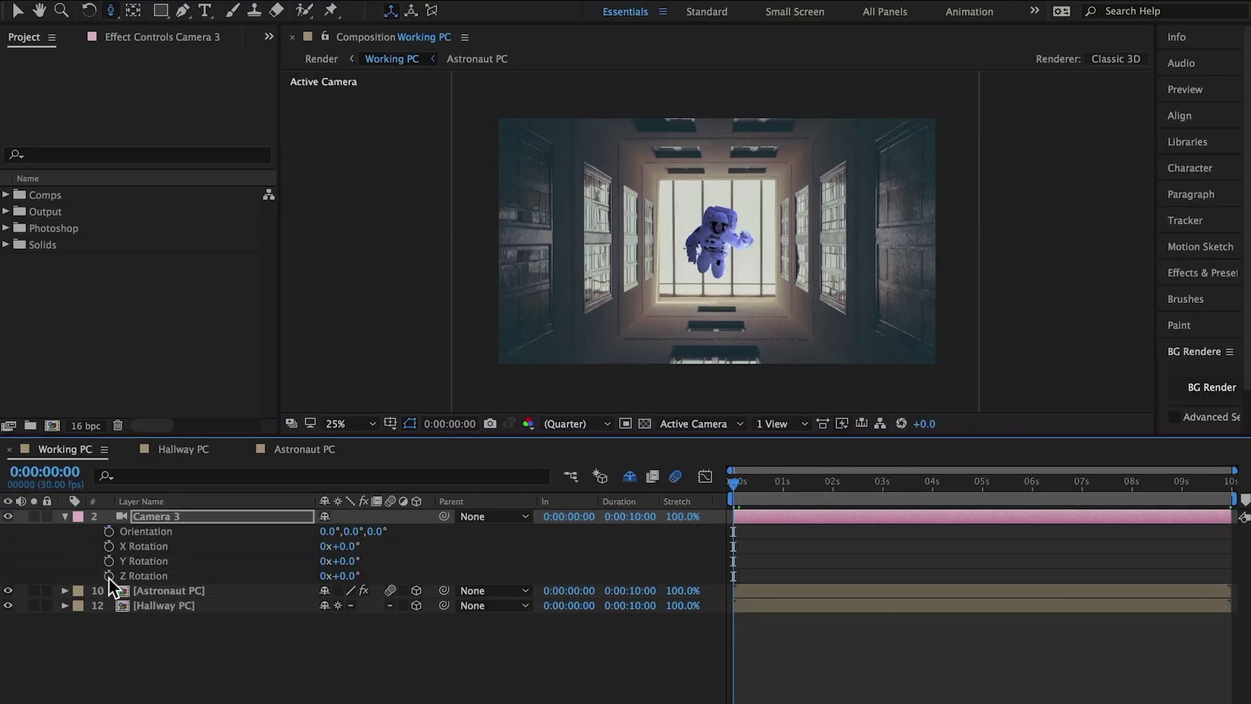
click(109, 576)
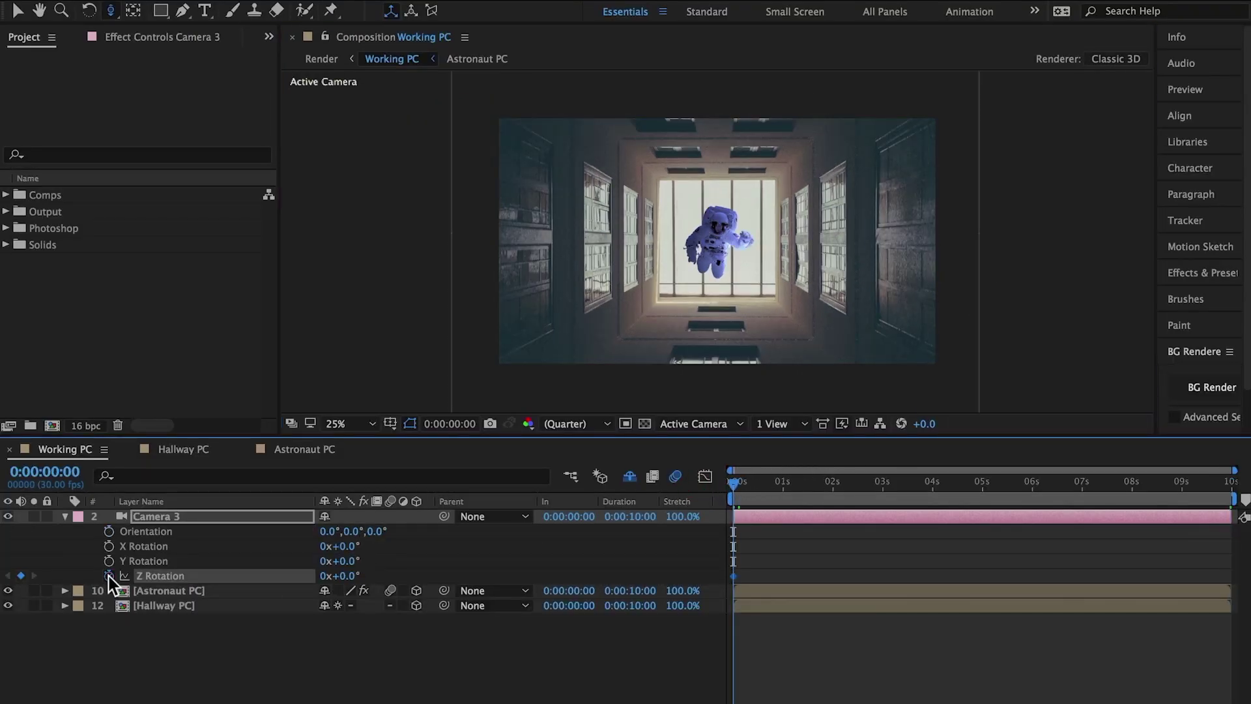
click(343, 578)
text(8)
key(Return)
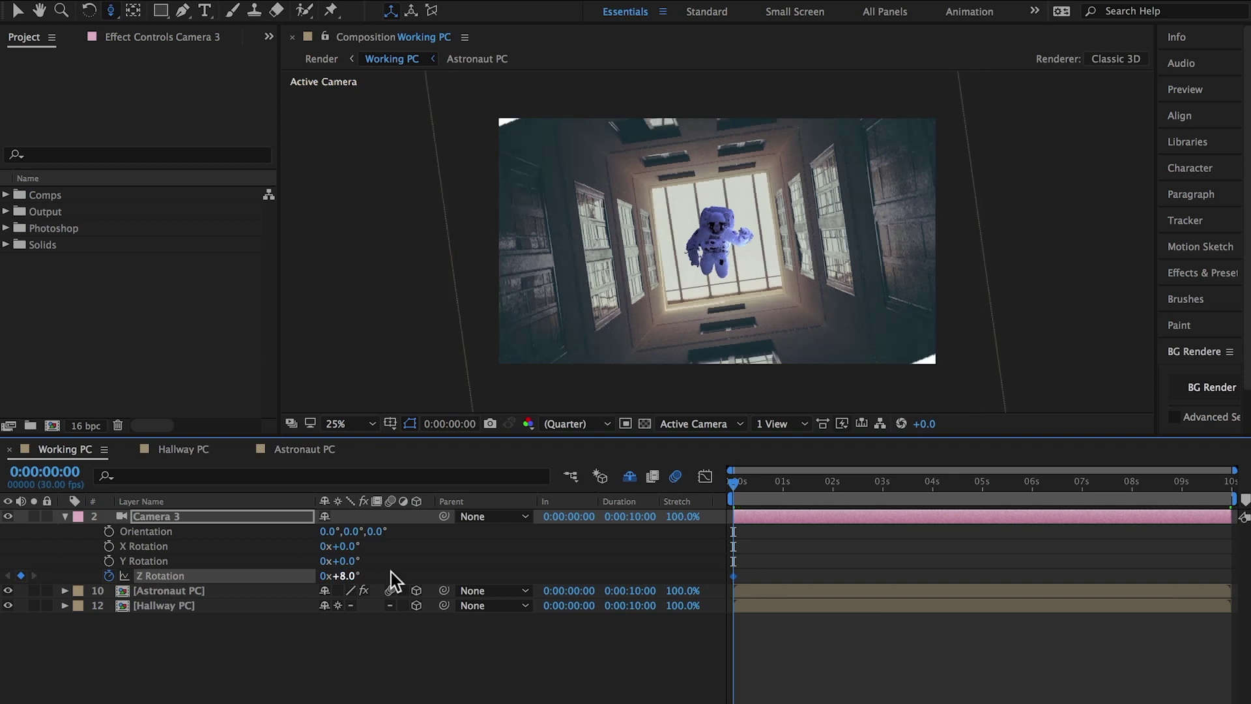
- Set Camera 3's Z Rotation to -8° at 0:00:09:29 and preview the animation from the start
drag(776, 485, 1232, 485)
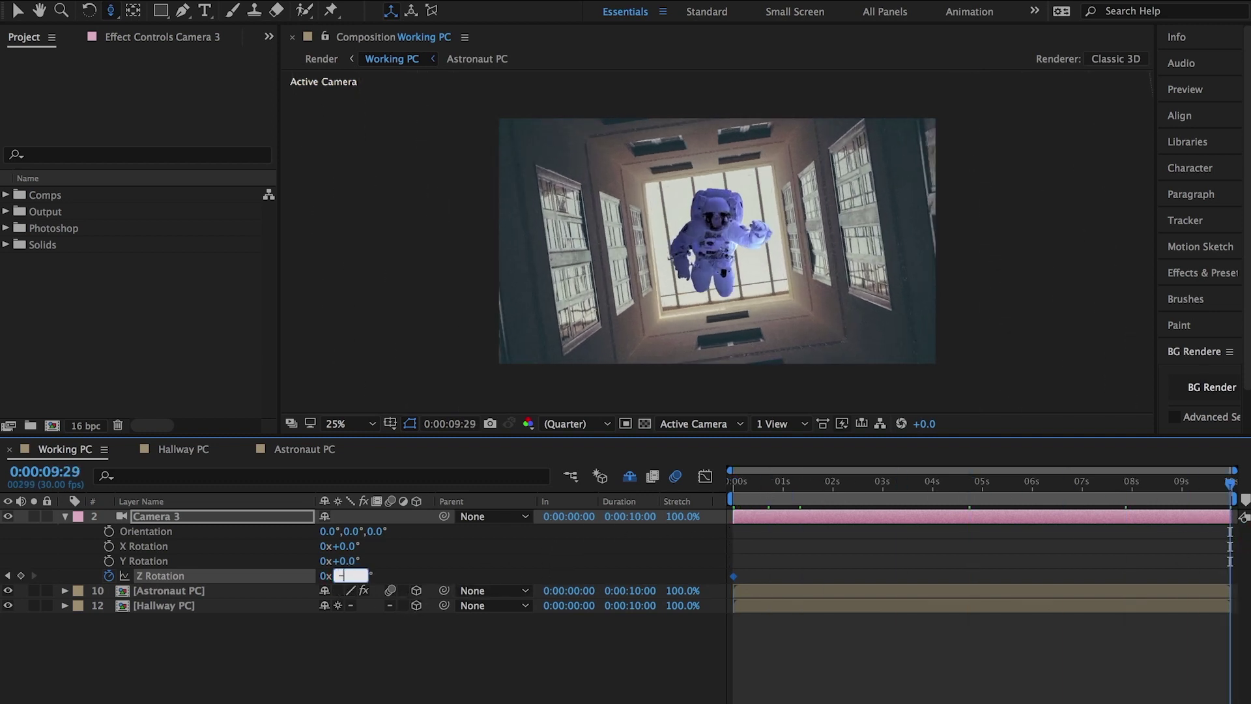
text(-8)
key(Return)
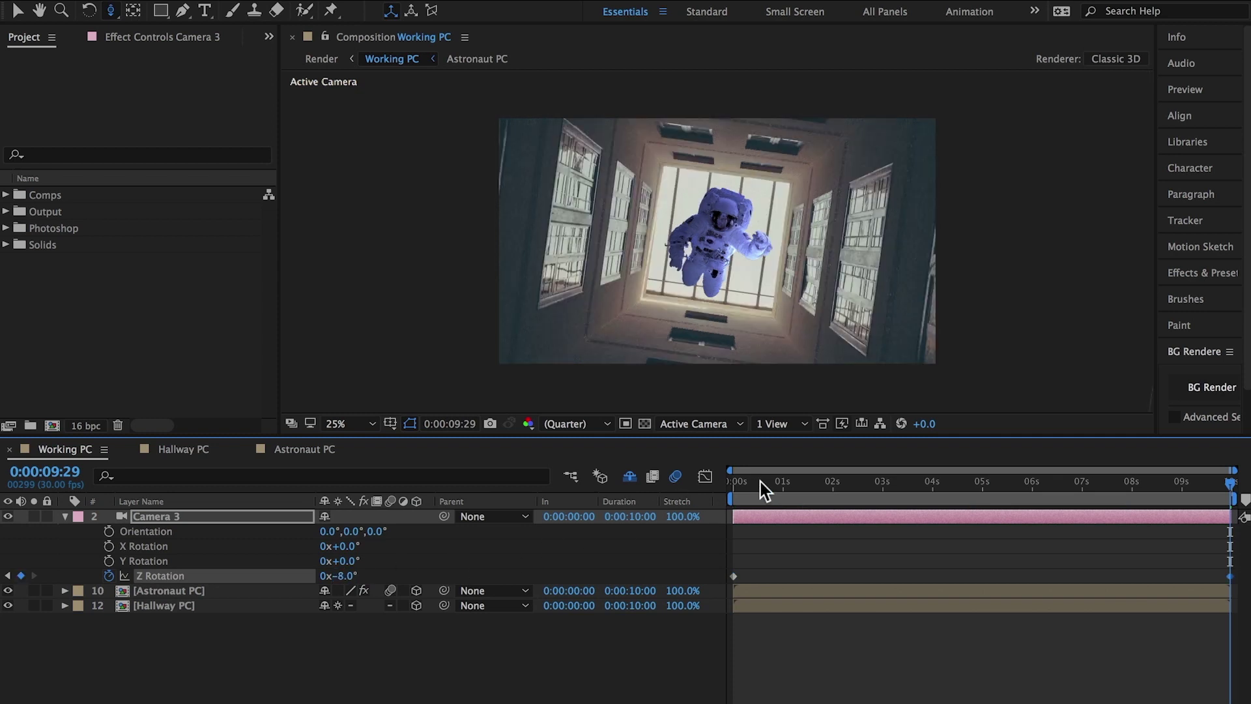
key(Home)
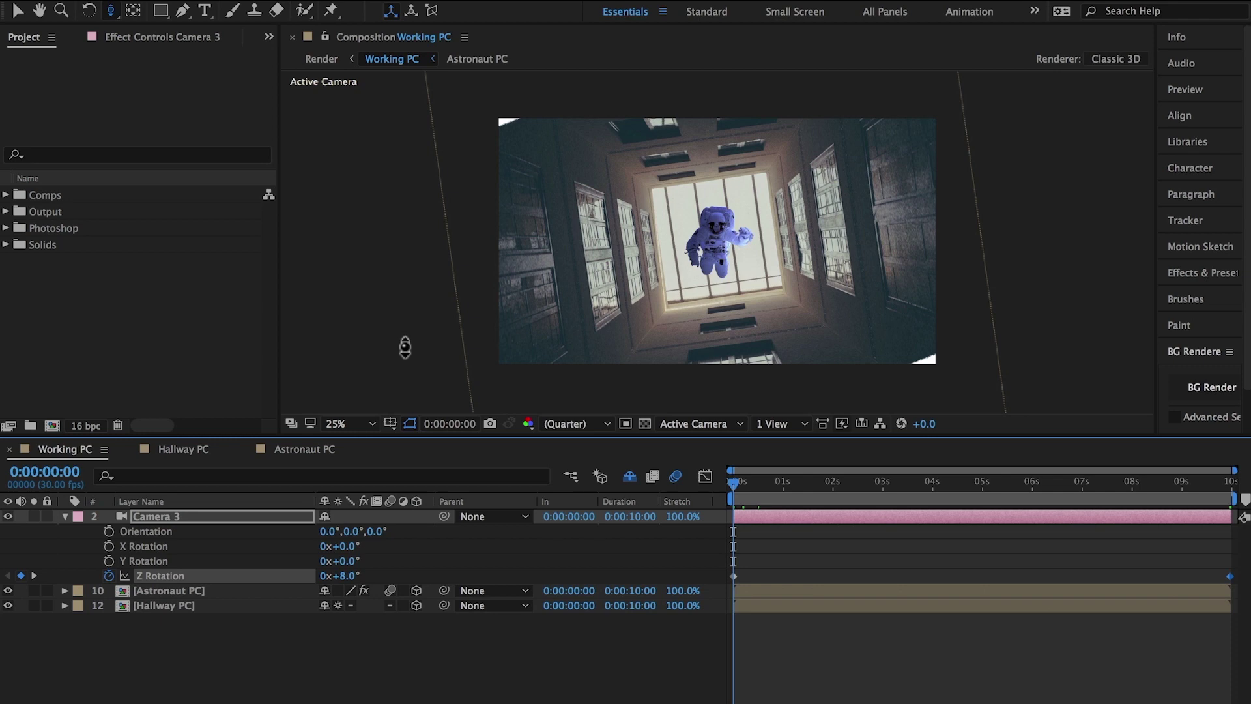
key(space)
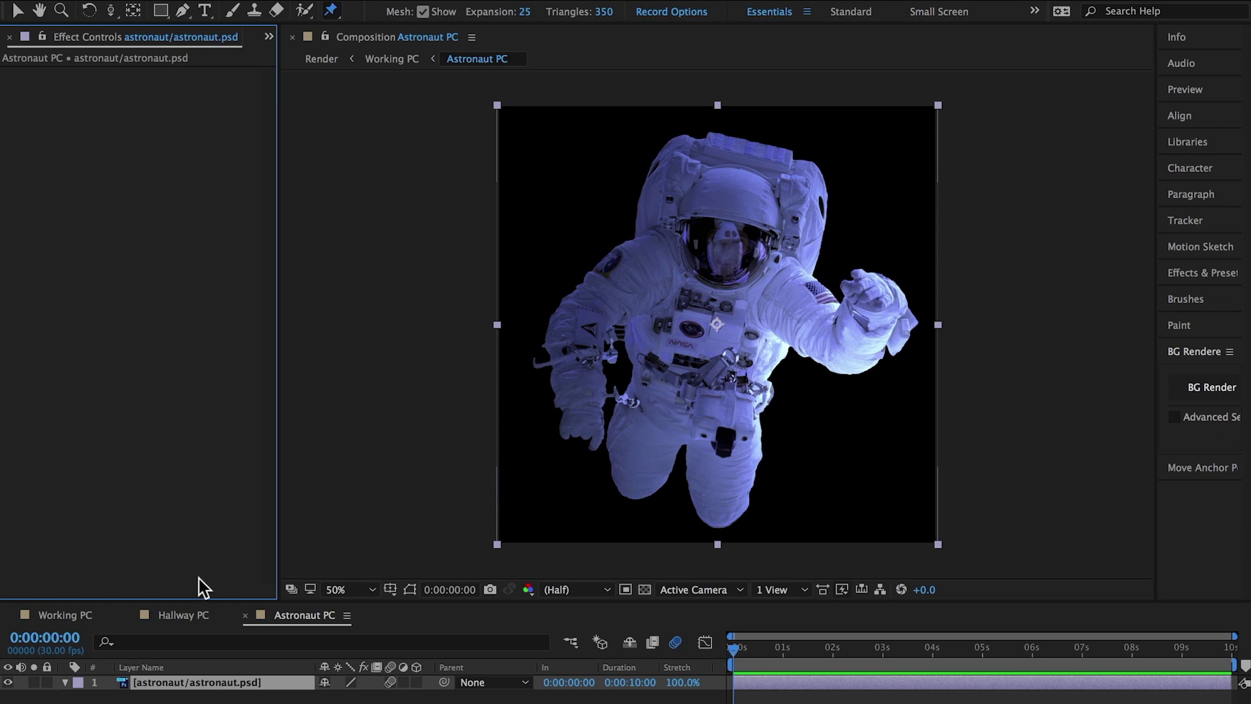
- Place Puppet pins on the astronaut layer at the helmet top, visor, chest, waist and both legs
click(199, 683)
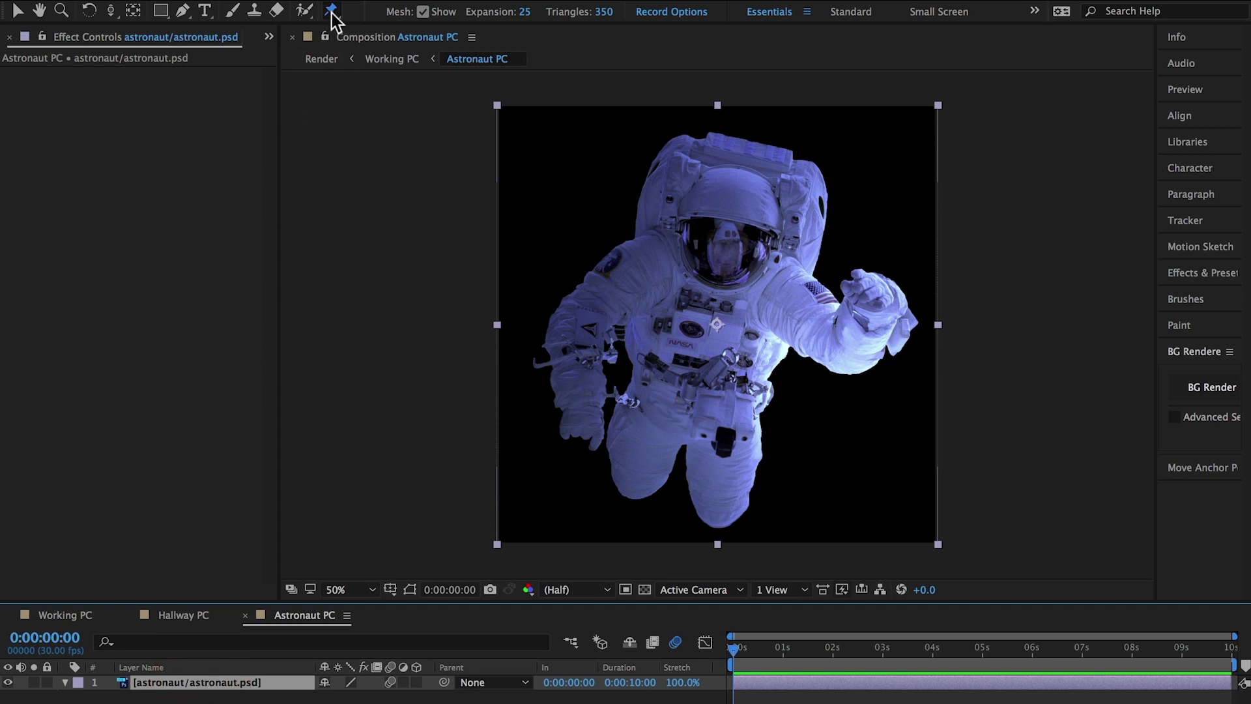
drag(322, 10, 407, 13)
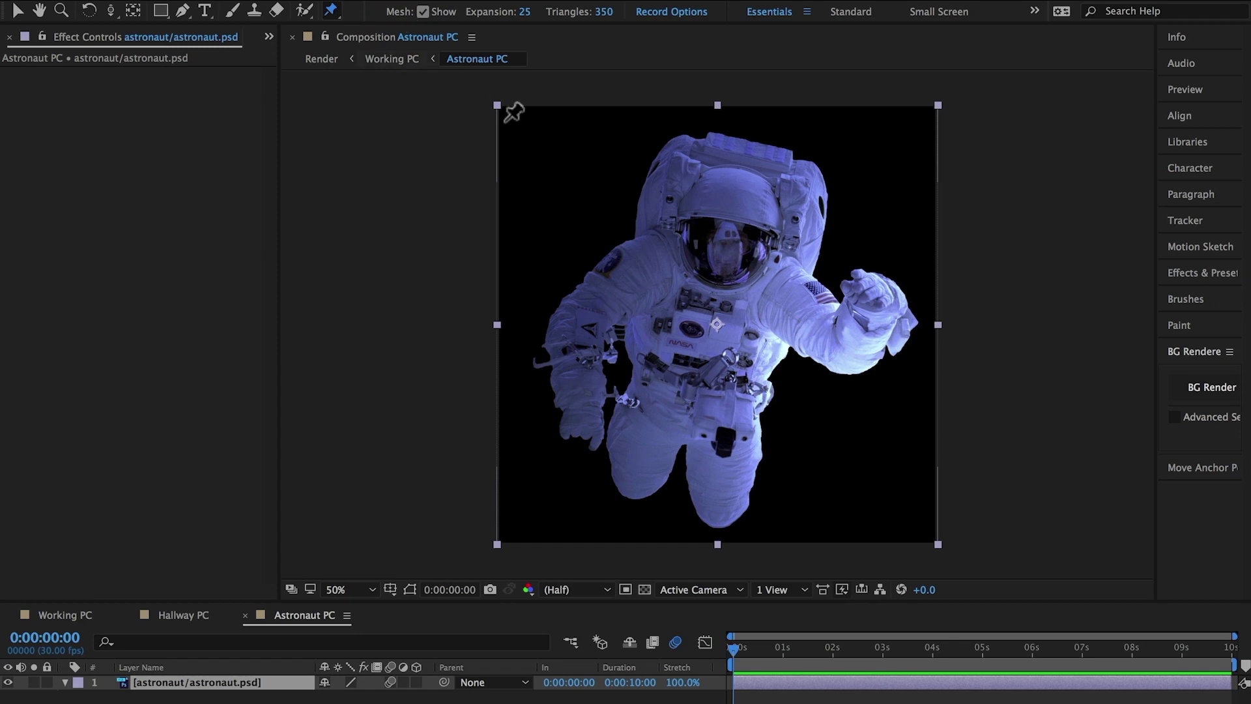
click(737, 184)
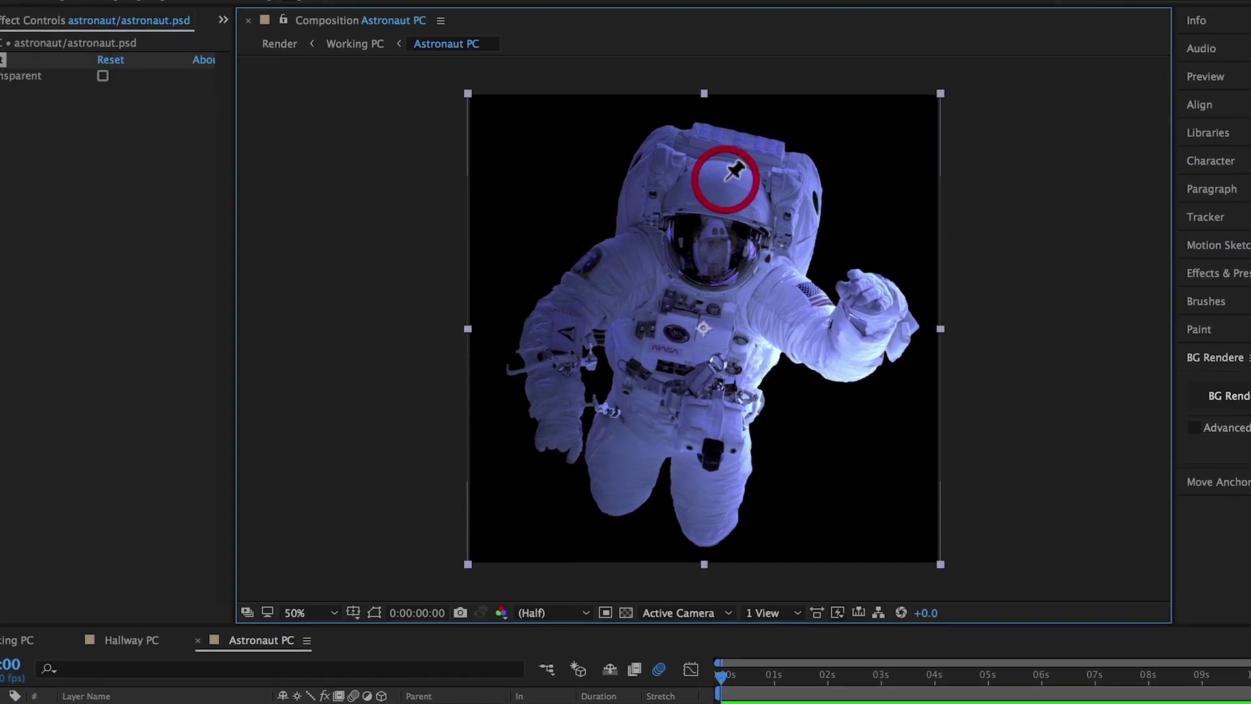
click(712, 240)
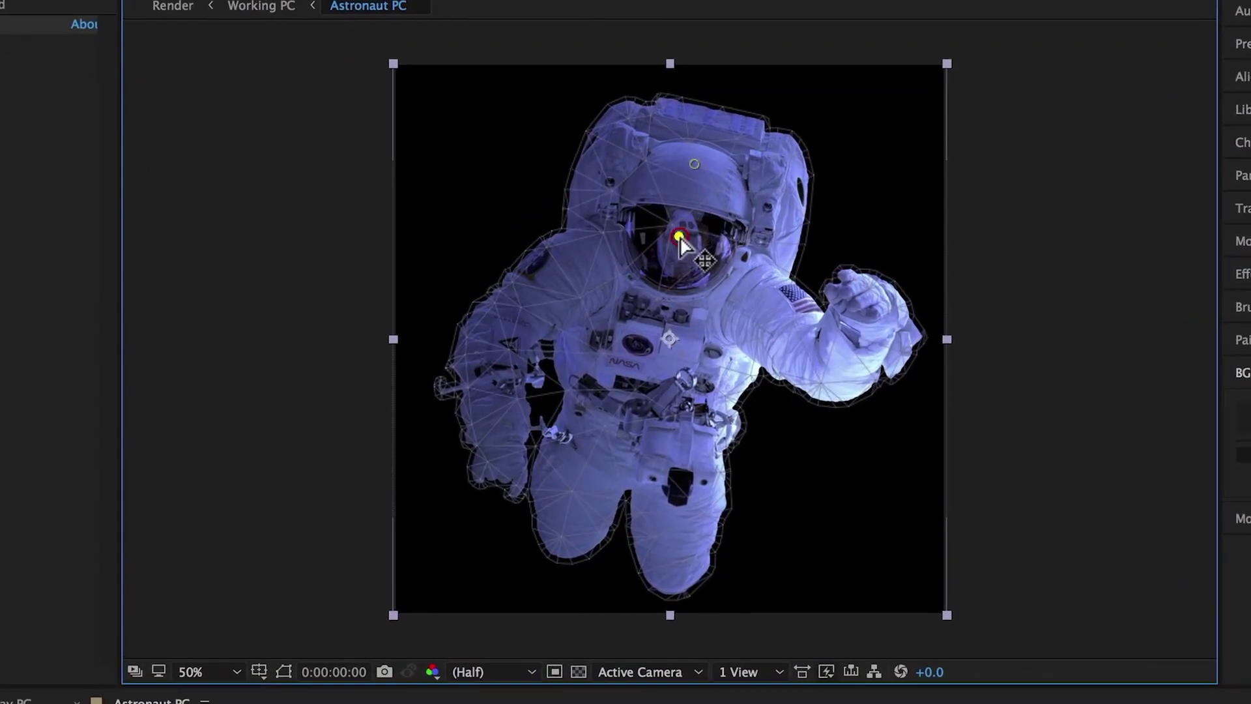
click(659, 323)
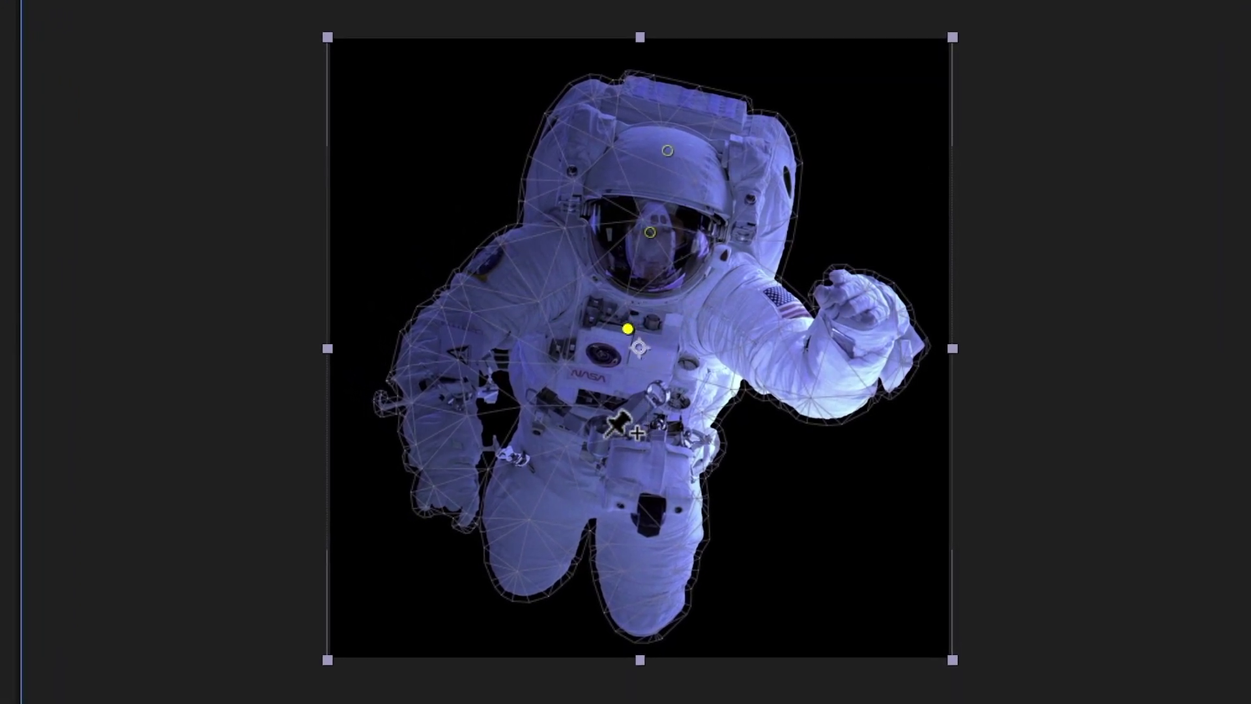
click(604, 435)
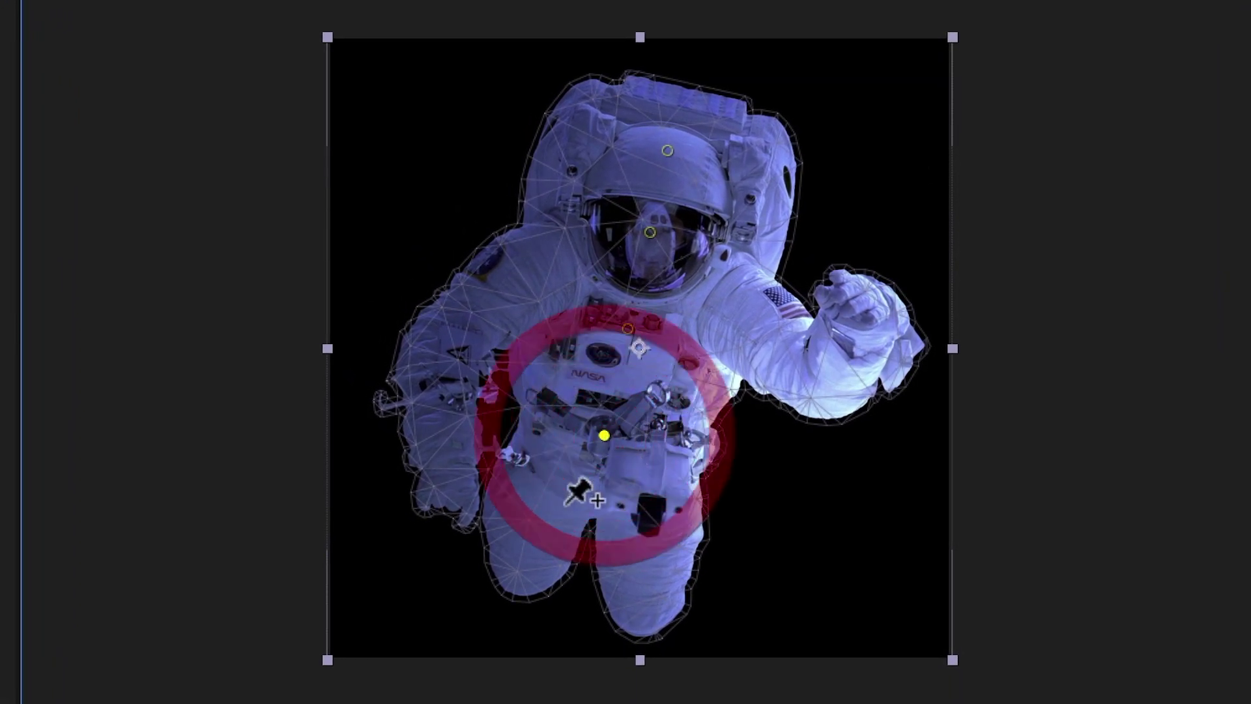
click(521, 570)
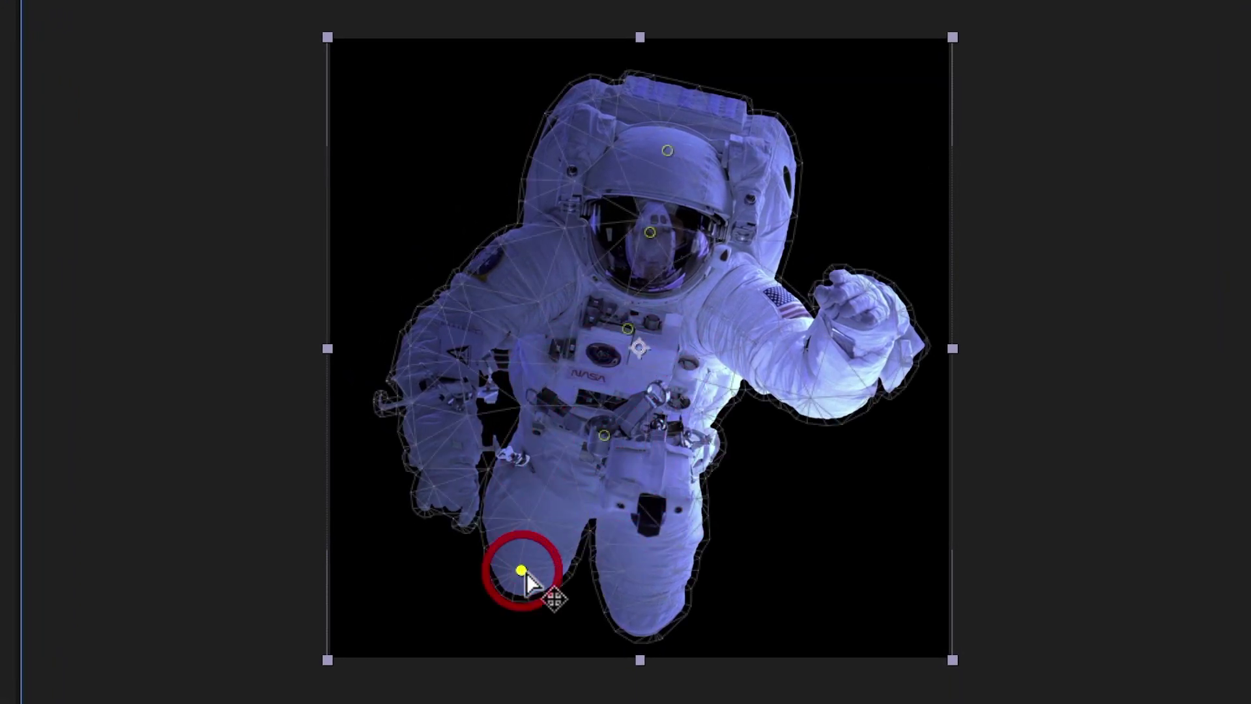
click(644, 607)
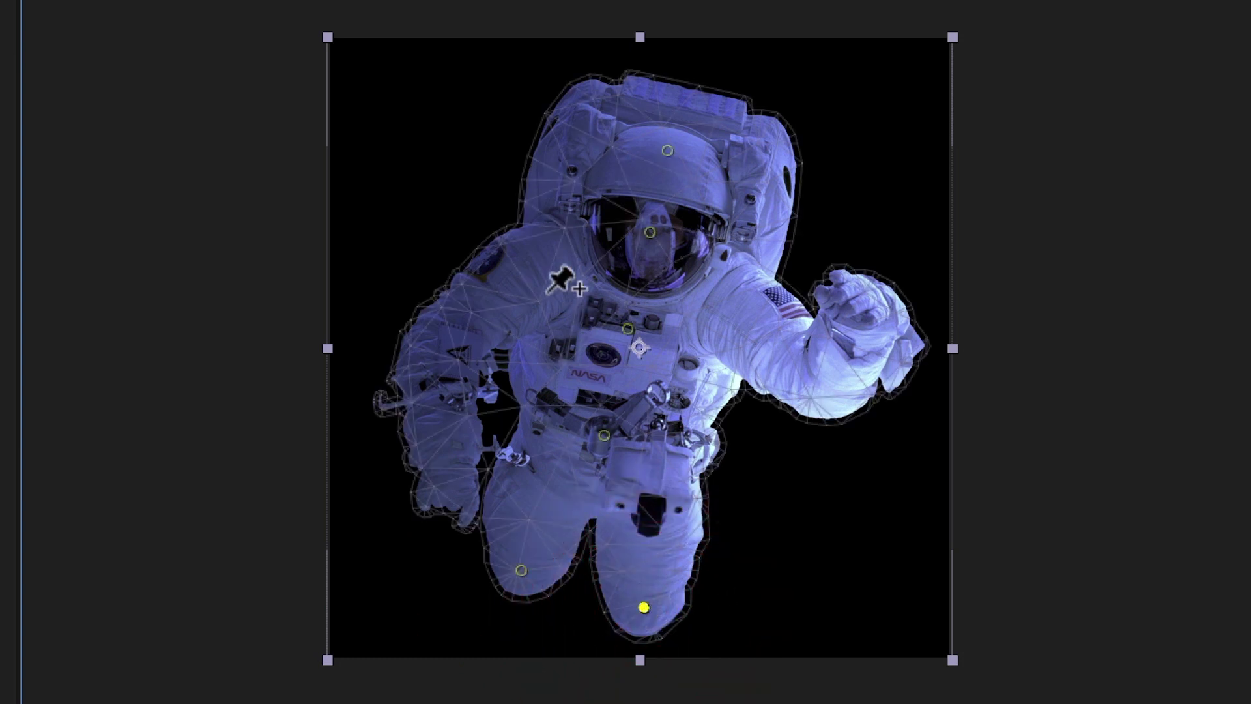
- Add Puppet pins at the shoulder, elbow and hand of both of the astronaut's arms
click(543, 264)
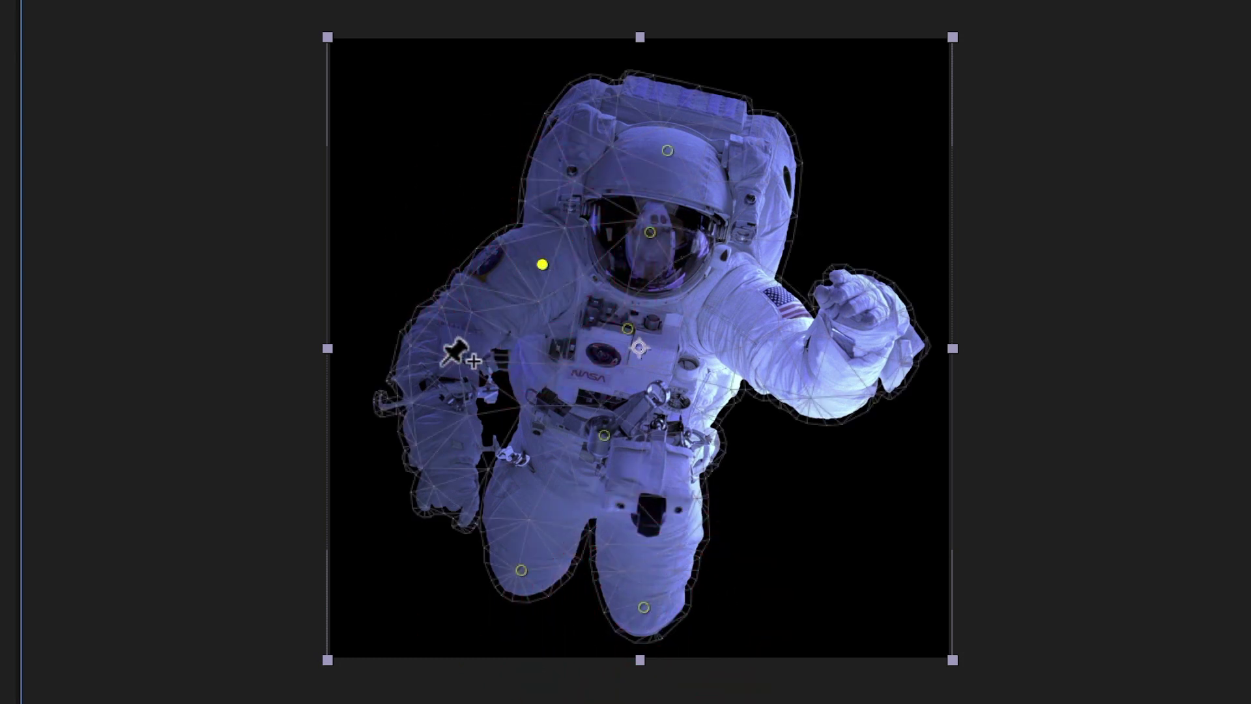
click(446, 489)
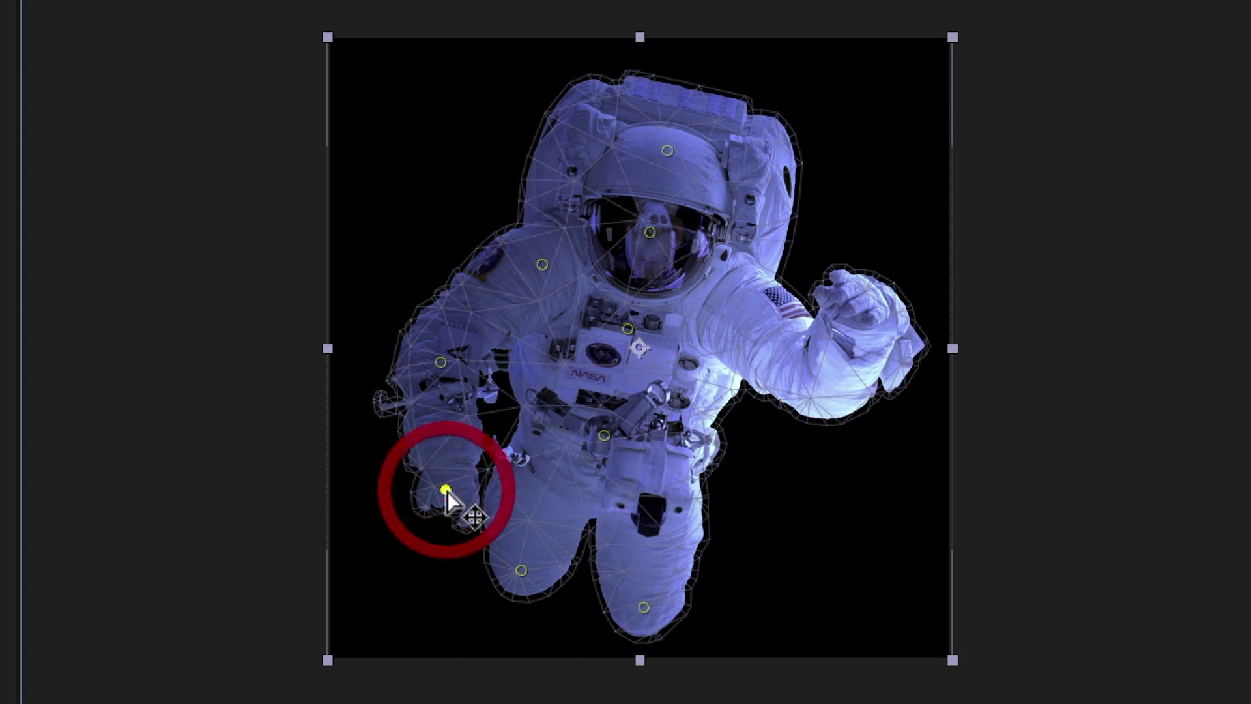
click(727, 295)
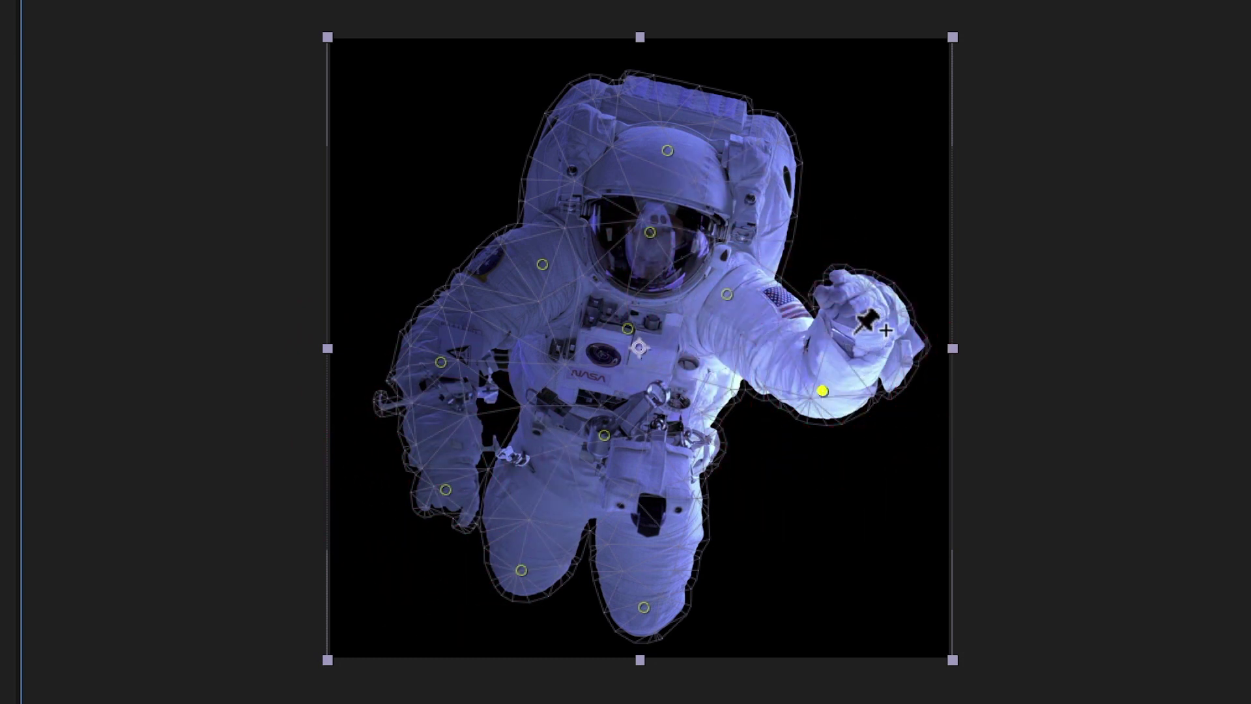
click(854, 331)
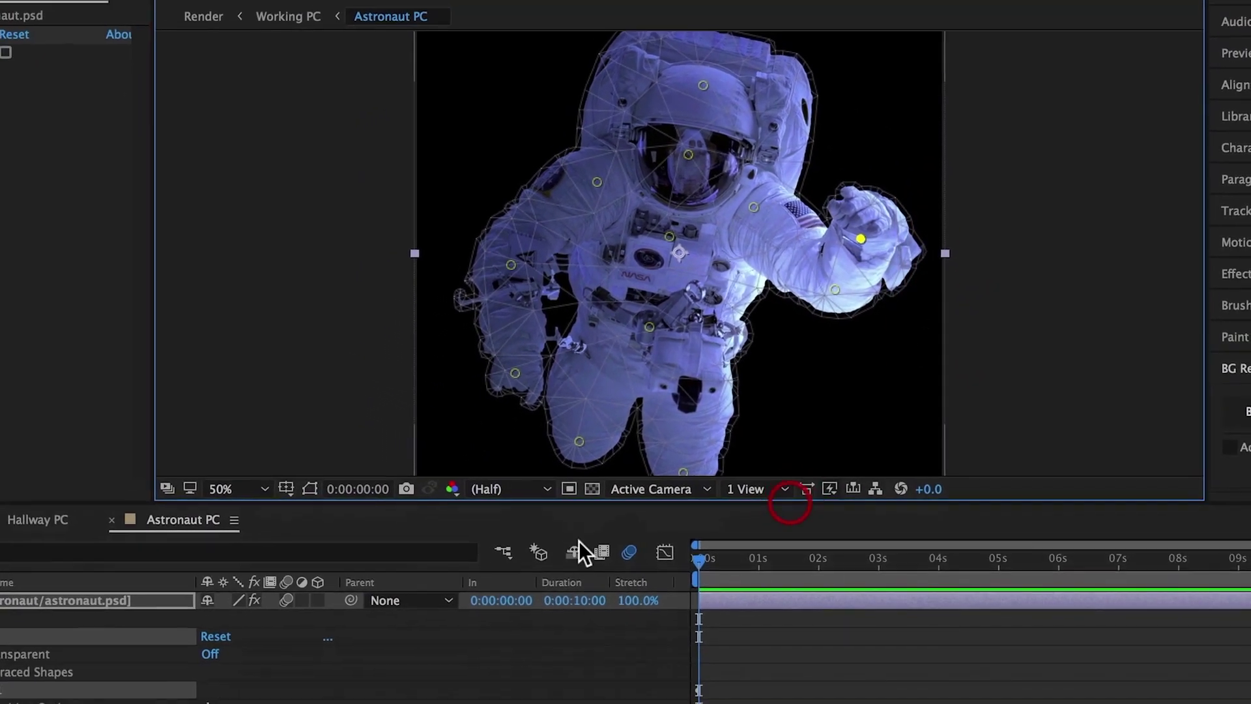
- Reveal the Puppet pin Position keyframes and move them all from the first frame to 0:00:09:29
click(188, 567)
key(u)
drag(756, 608, 706, 703)
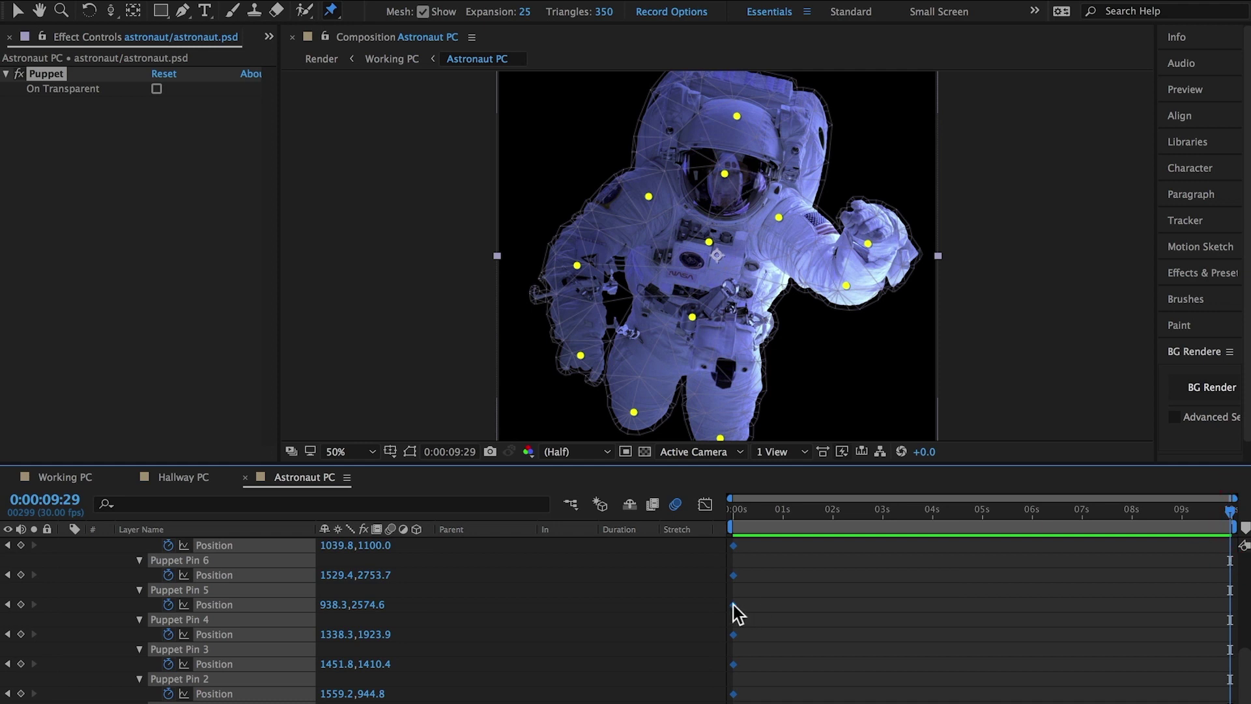
drag(734, 604, 1101, 624)
drag(1186, 626, 1220, 631)
scroll(1149, 640, up, 5)
scroll(1148, 638, up, 1)
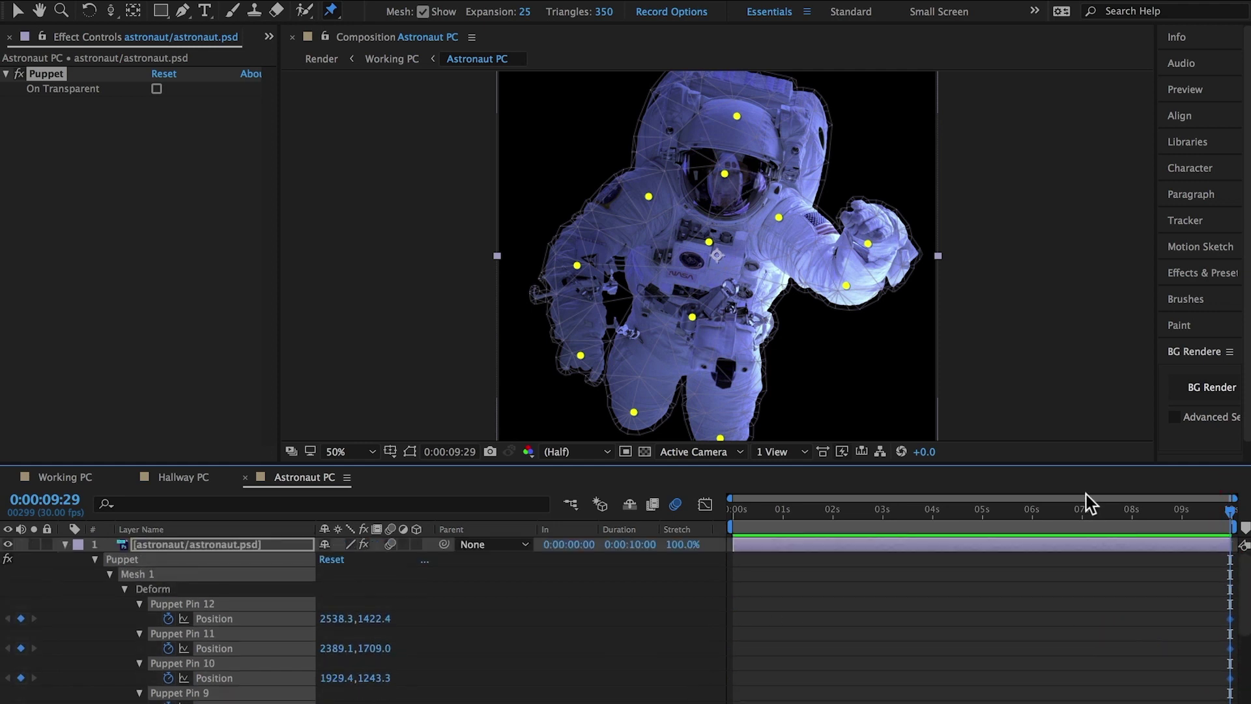
drag(1084, 463, 1094, 566)
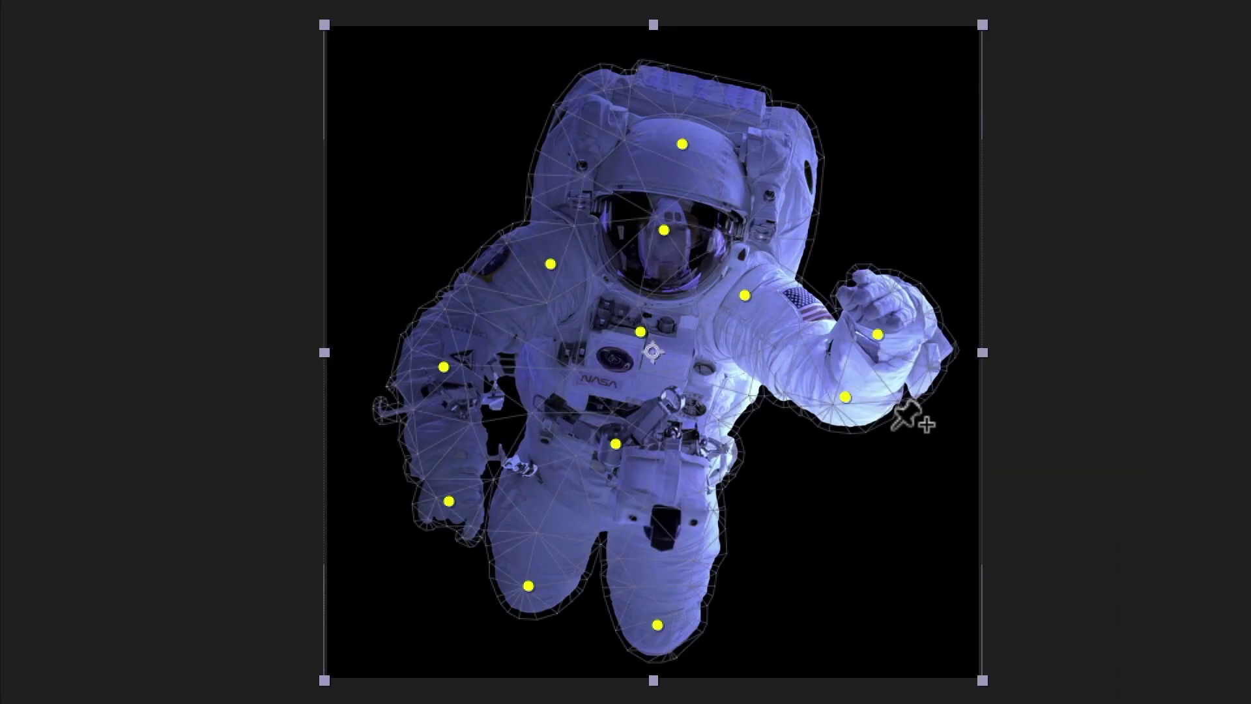
- At the first frame, shift the raised arm's hand and elbow pins upward and its shoulder pin slightly down
click(884, 371)
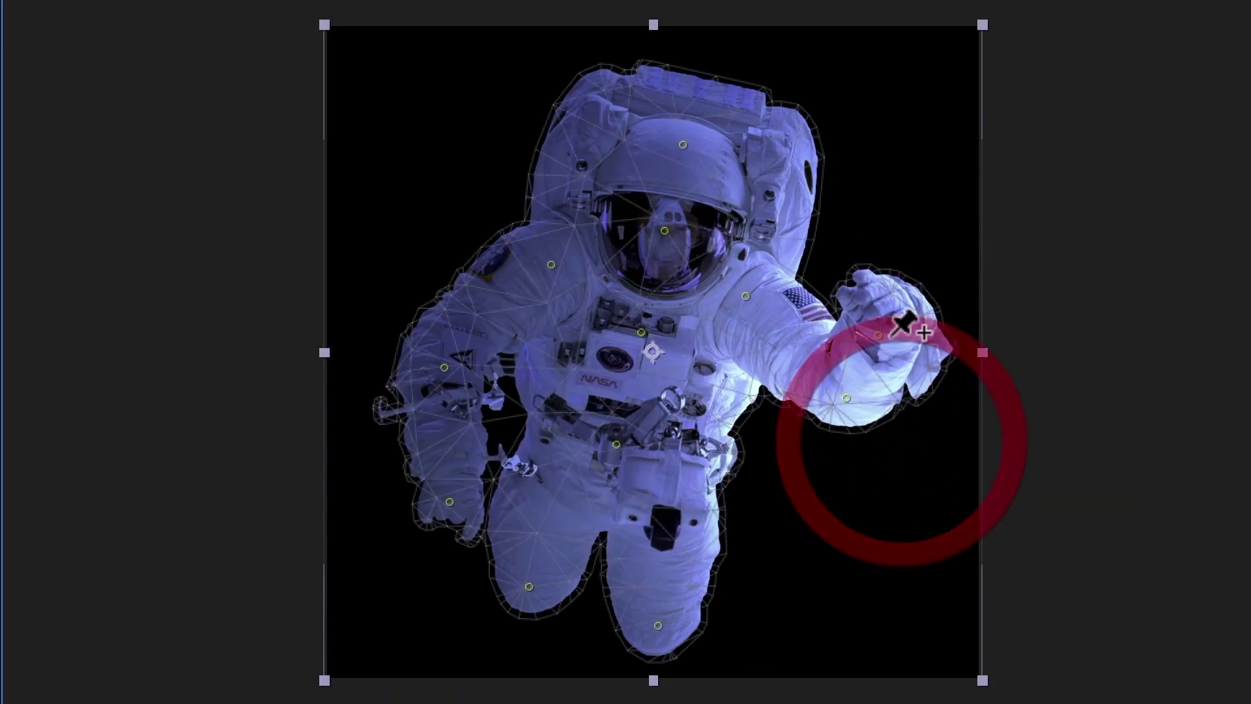
drag(878, 328, 891, 308)
click(849, 390)
click(748, 296)
mouse_move(747, 295)
mouse_down()
mouse_move(765, 315)
mouse_move(747, 307)
mouse_up()
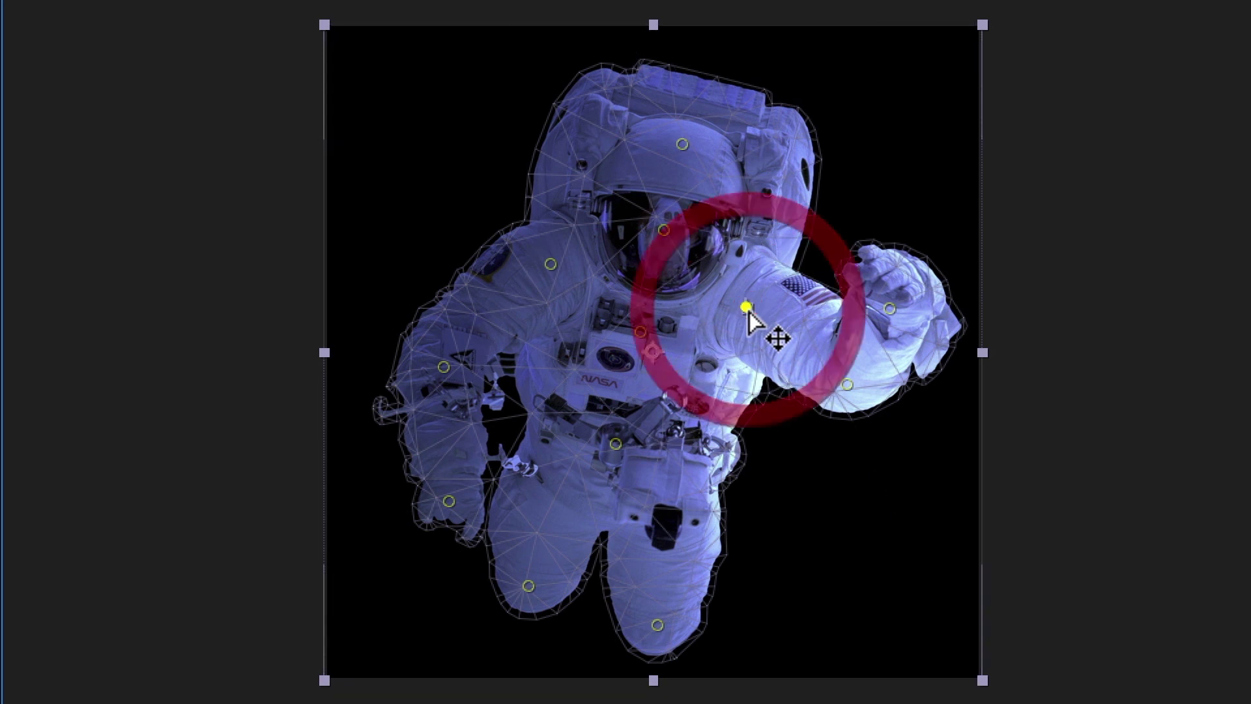
- Reposition the lowered arm's pins at the first frame, moving the hand outward and the elbow and shoulder slightly inward
drag(449, 501, 437, 501)
click(449, 370)
drag(454, 373, 451, 370)
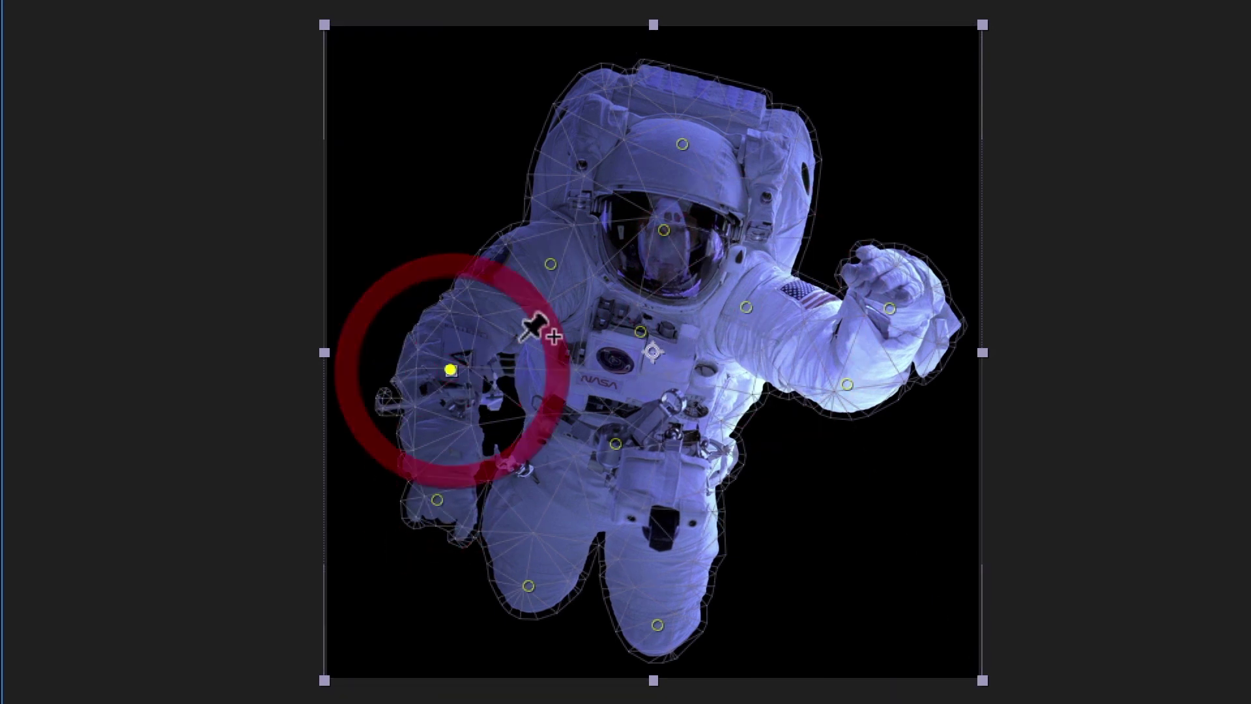
click(554, 267)
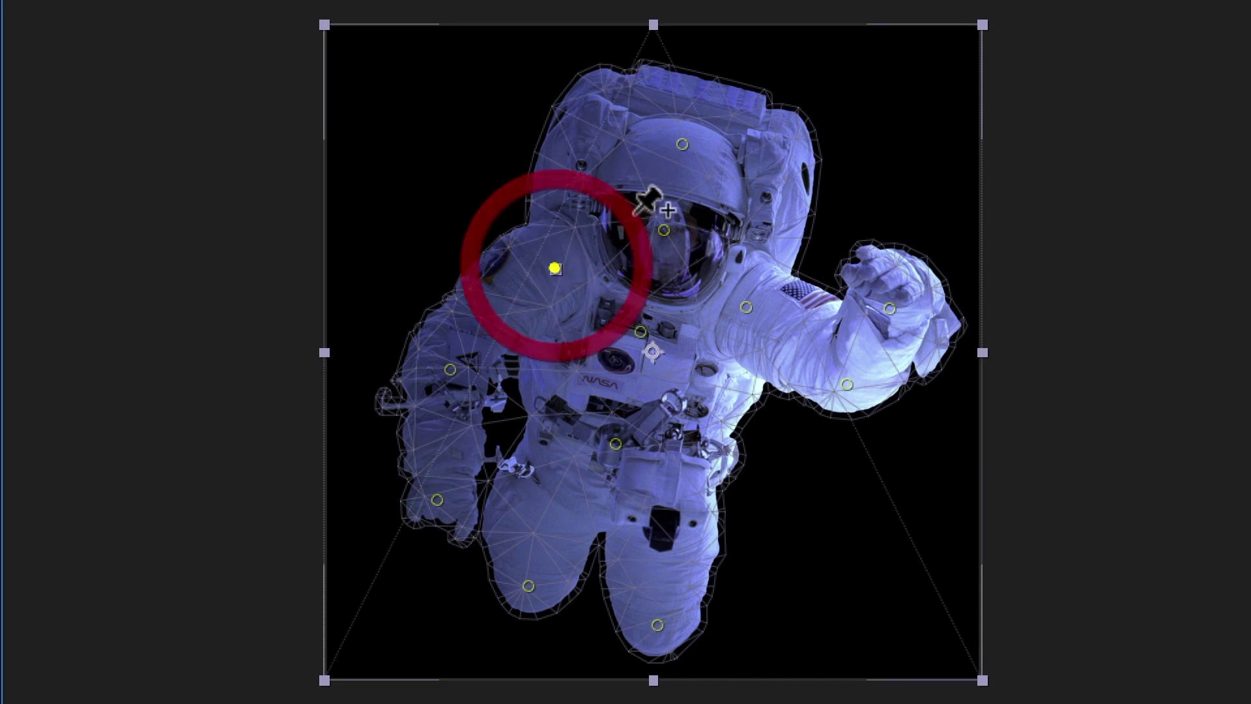
- Adjust the head and chest pins slightly and shift the longer leg's pin outward at the first frame
click(665, 229)
drag(683, 144, 684, 134)
drag(641, 331, 644, 322)
drag(657, 624, 676, 625)
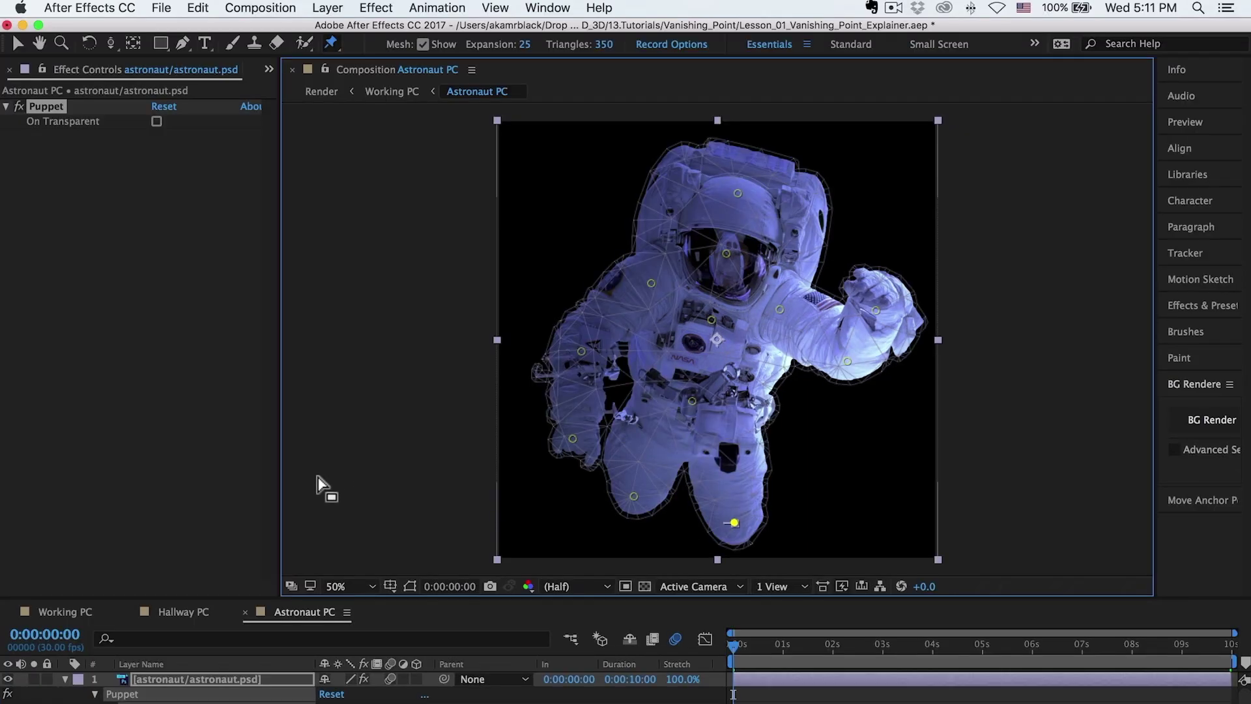
- Apply a Curves effect to the astronaut layer and brighten the RGB highlights while anchoring the shadows
click(154, 680)
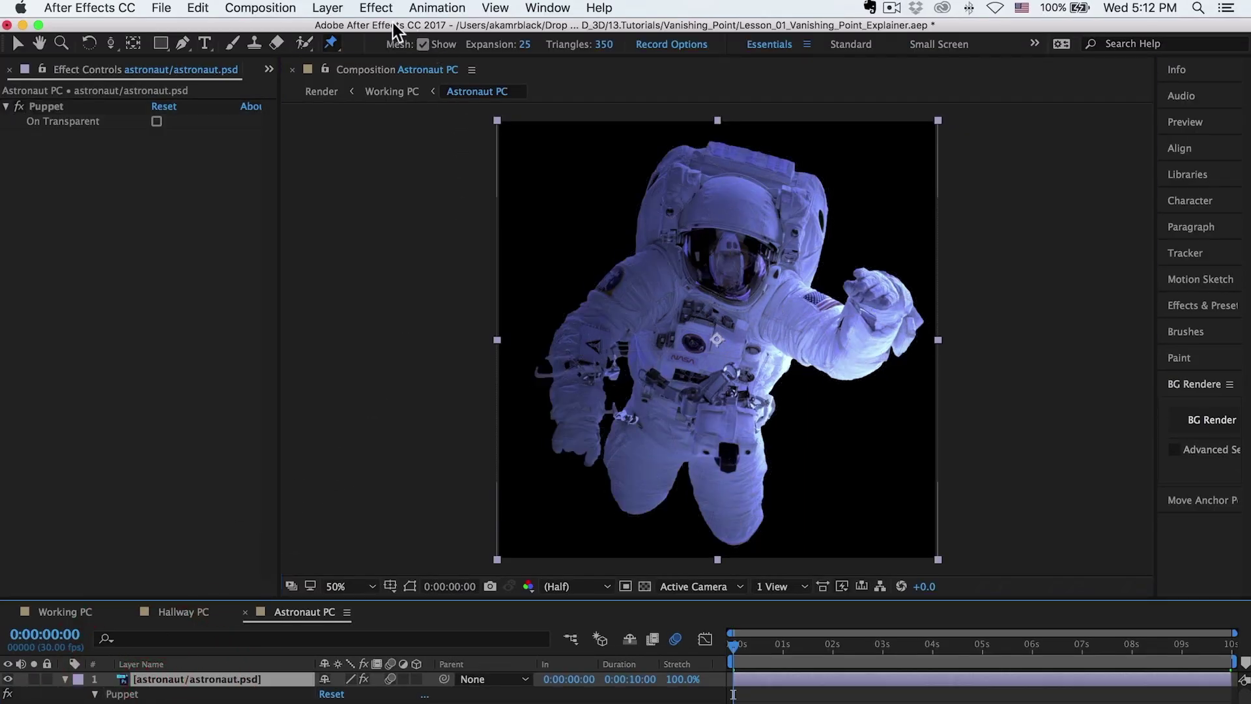
click(378, 8)
mouse_move(416, 186)
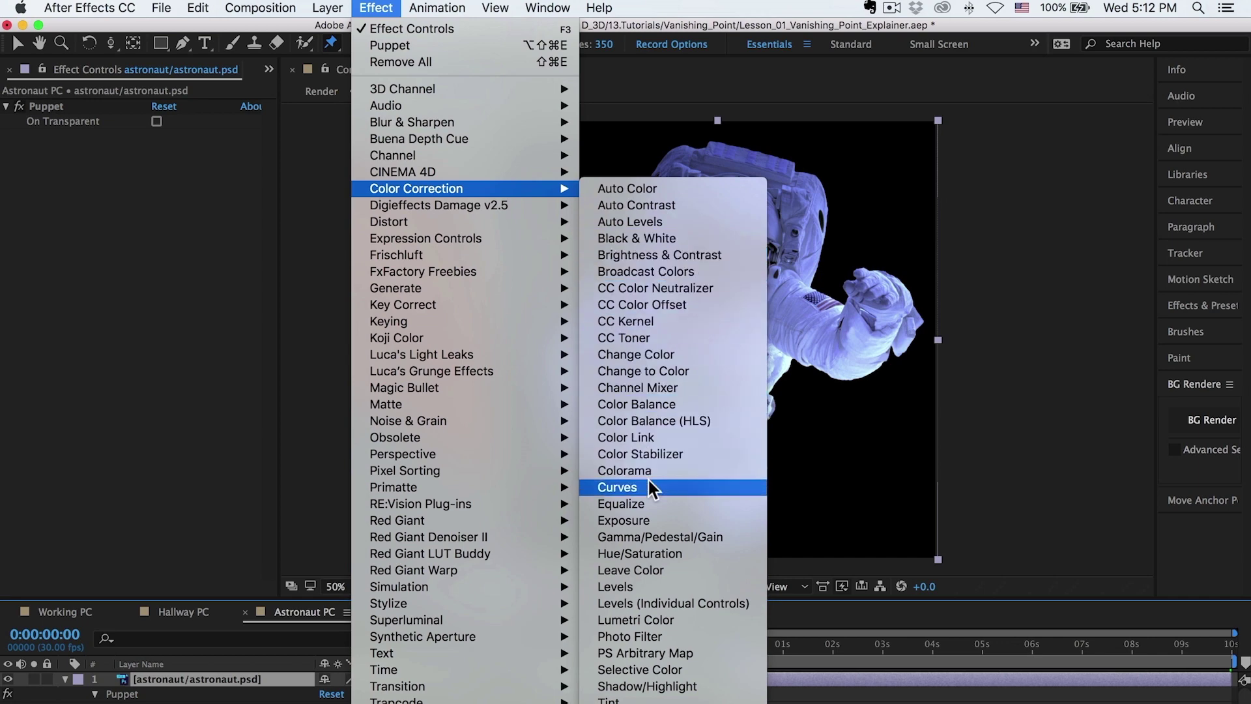
click(649, 486)
drag(195, 260, 196, 205)
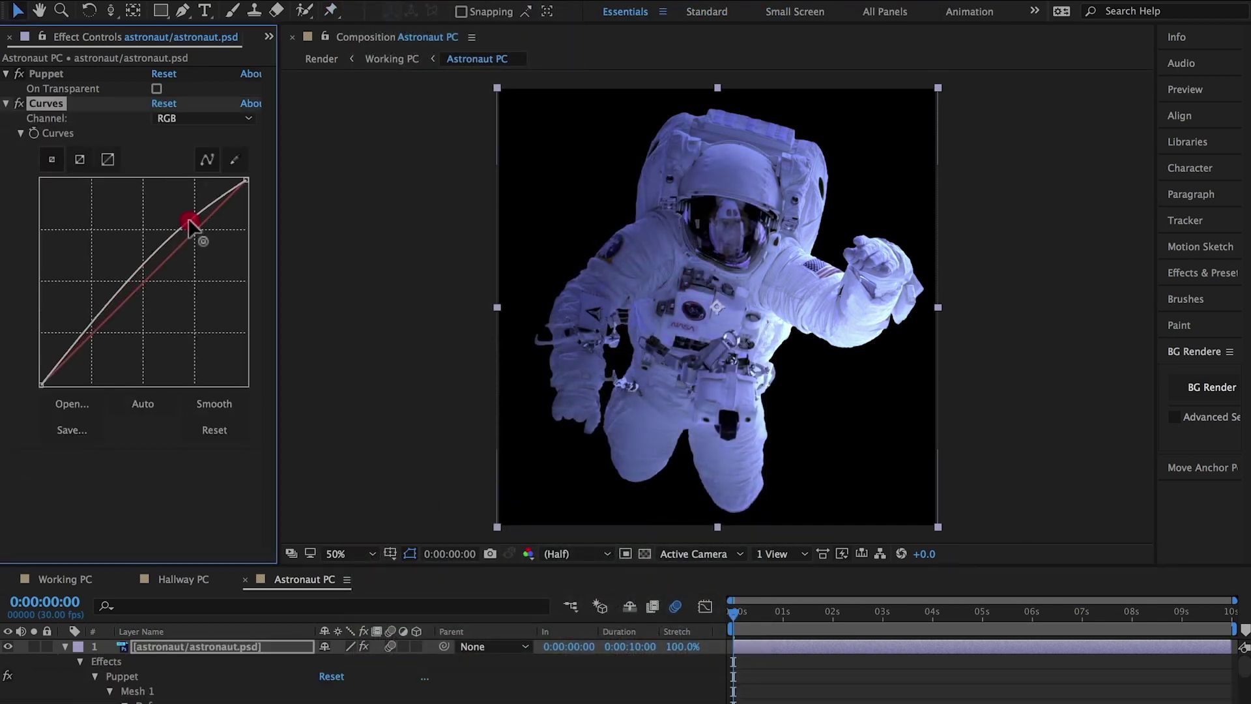
click(102, 317)
- Raise the Curves effect's Red channel slightly in the upper midtones and switch to the Blue channel
click(196, 118)
click(171, 145)
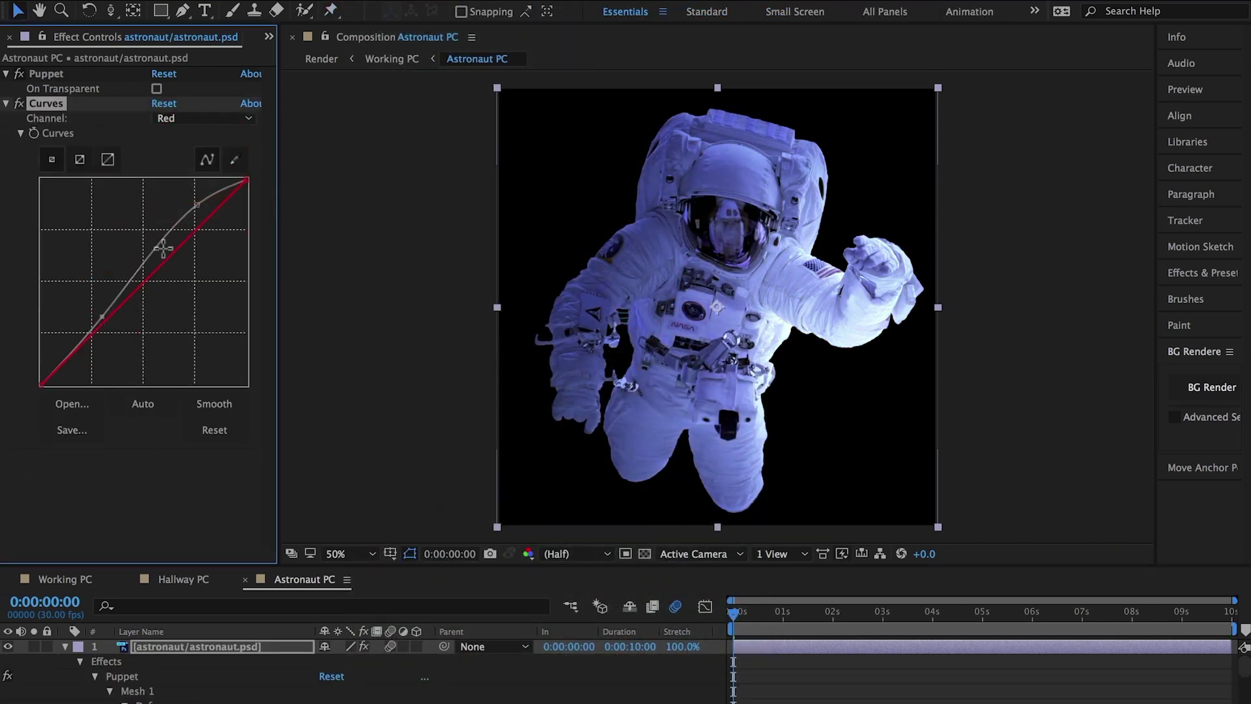
click(203, 118)
click(189, 184)
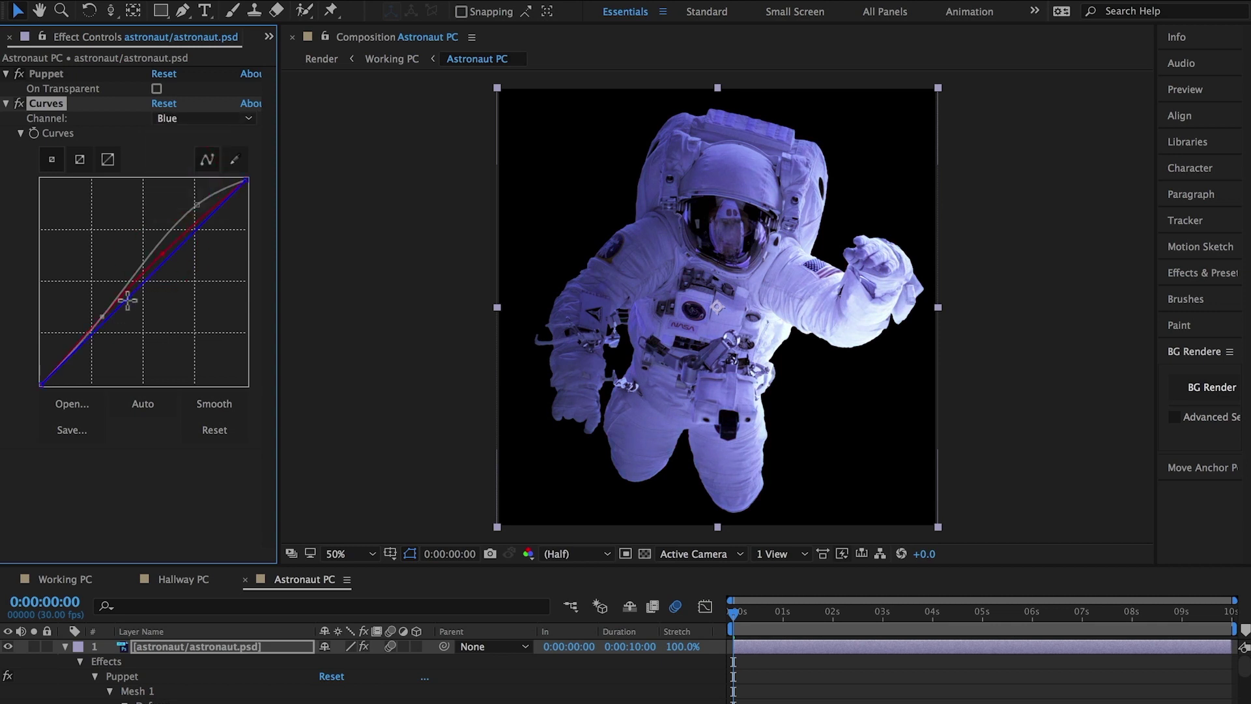